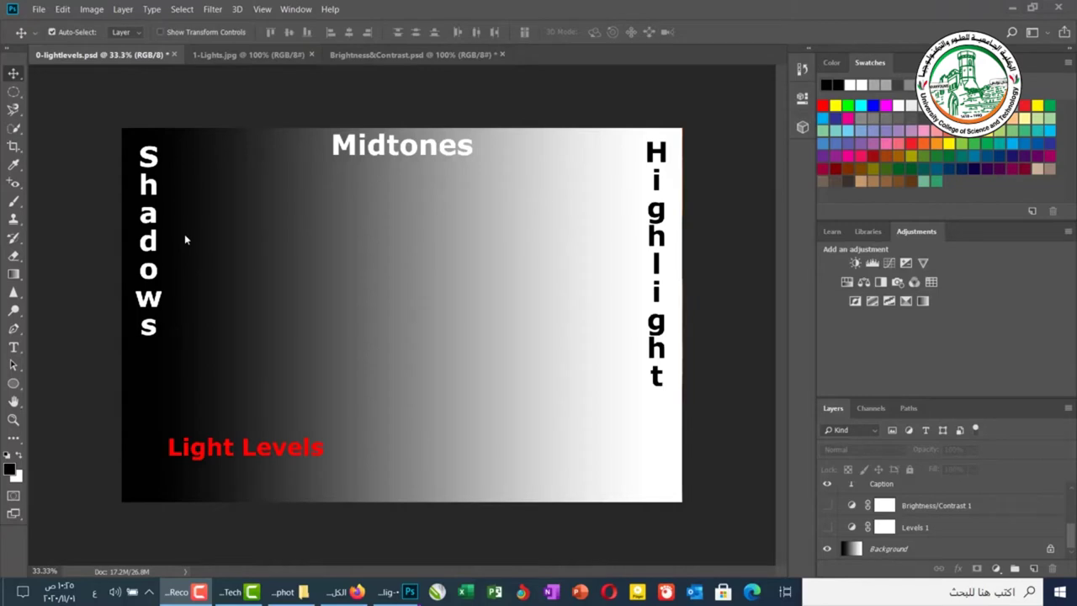
# View the shadows, mid-tones and highlights example in 1-Lights.jpg, and return to 0-lightlevels.psd.
pyautogui.click(294, 56)
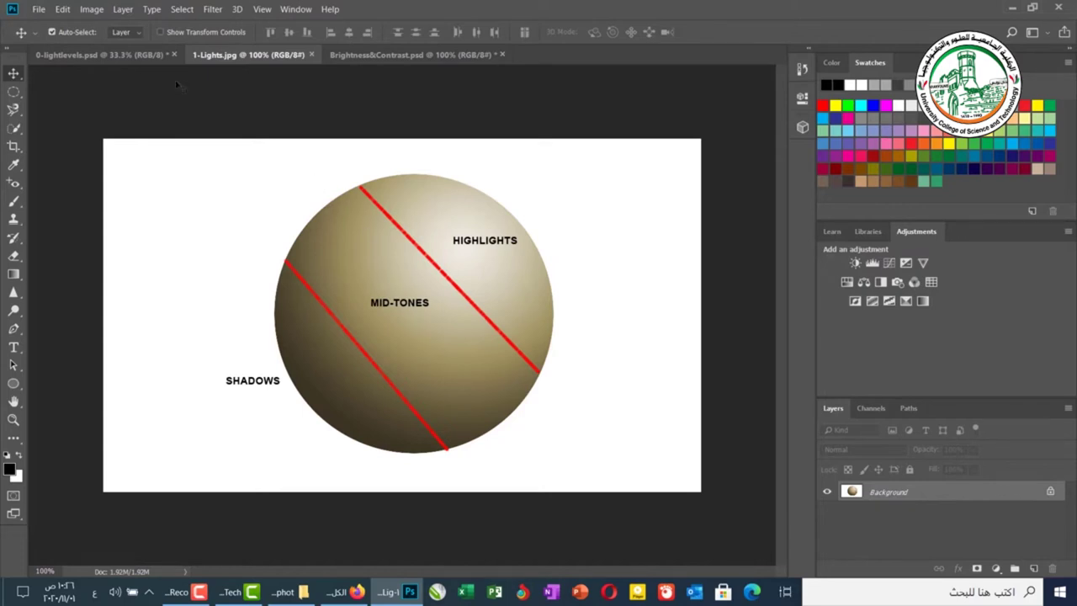
pyautogui.click(119, 56)
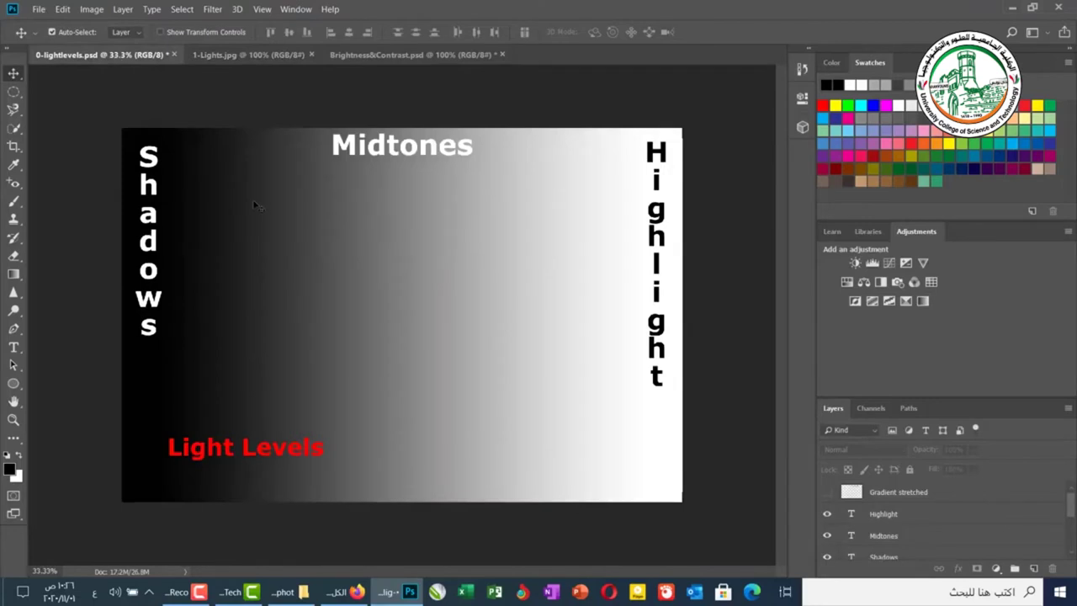
# Apply a Brightness/Contrast adjustment with brightness 150 directly to the Background layer.
pyautogui.scroll(-4, 901, 538)
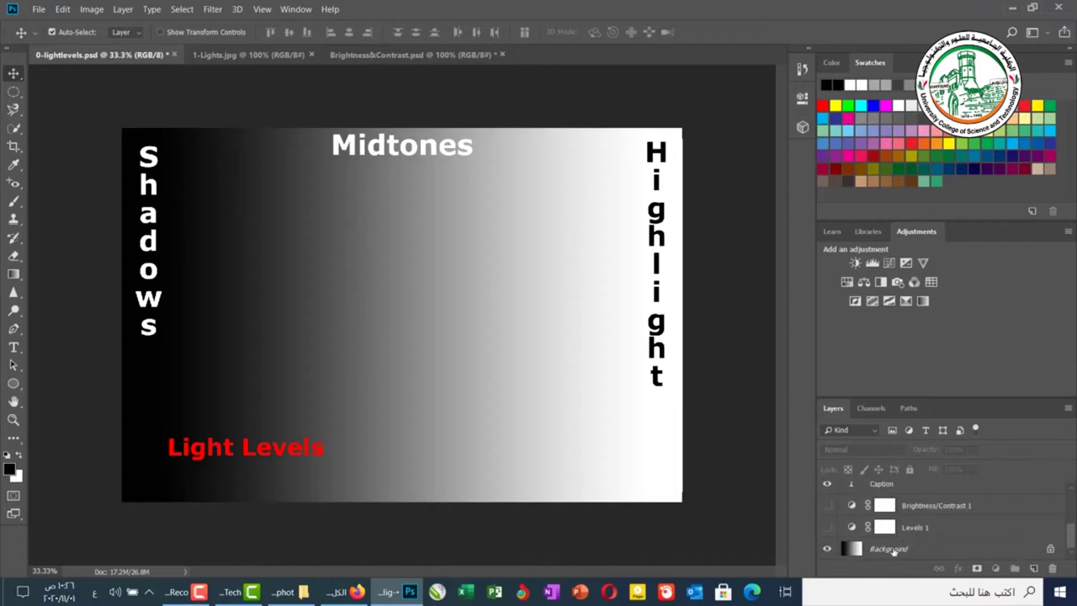
pyautogui.click(894, 550)
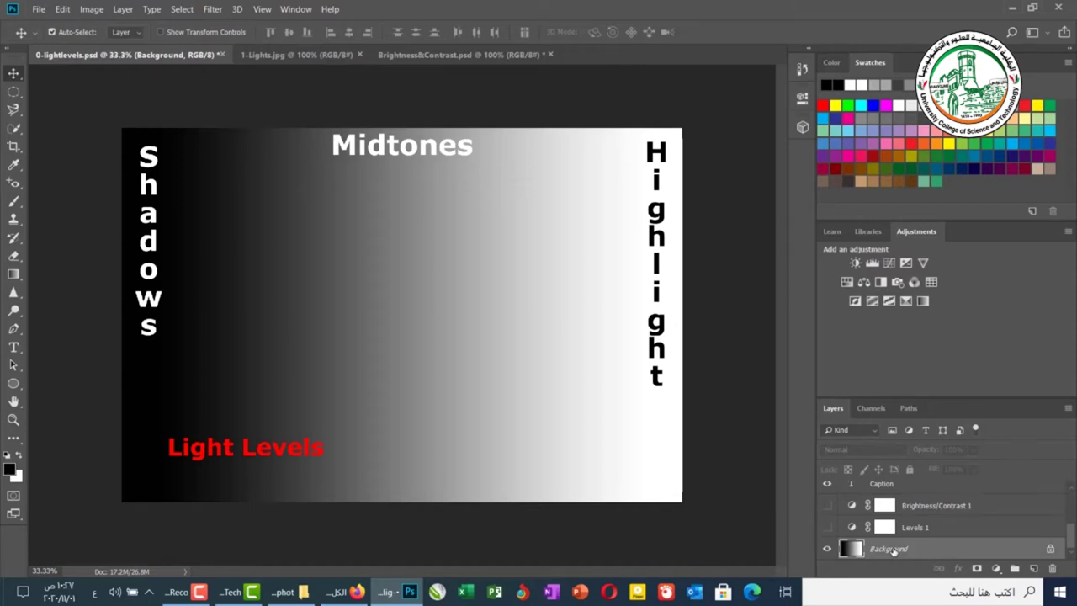
pyautogui.click(97, 10)
pyautogui.moveTo(110, 43)
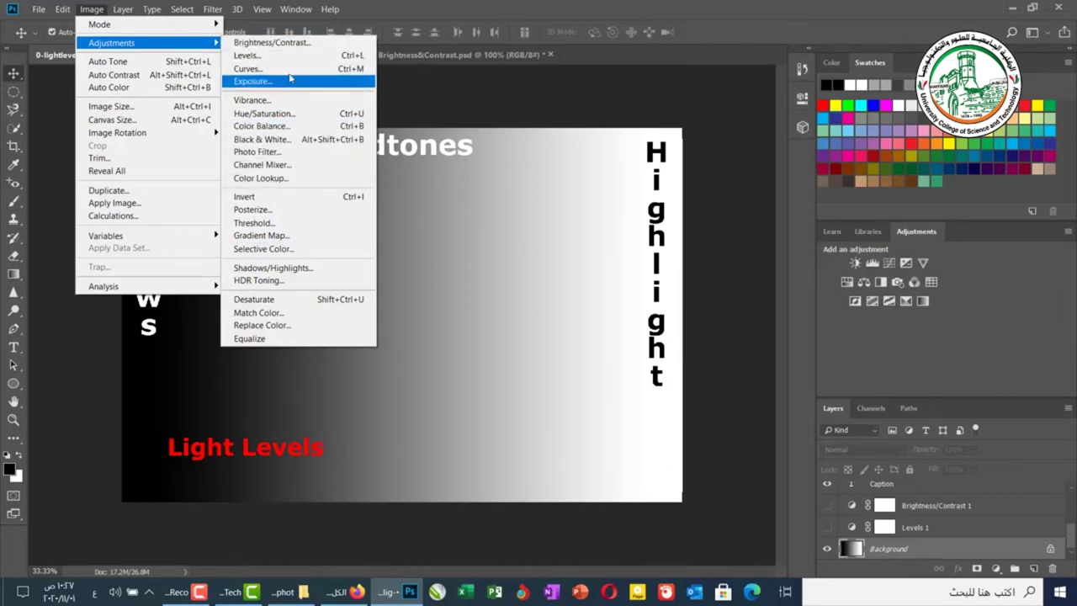
pyautogui.click(258, 43)
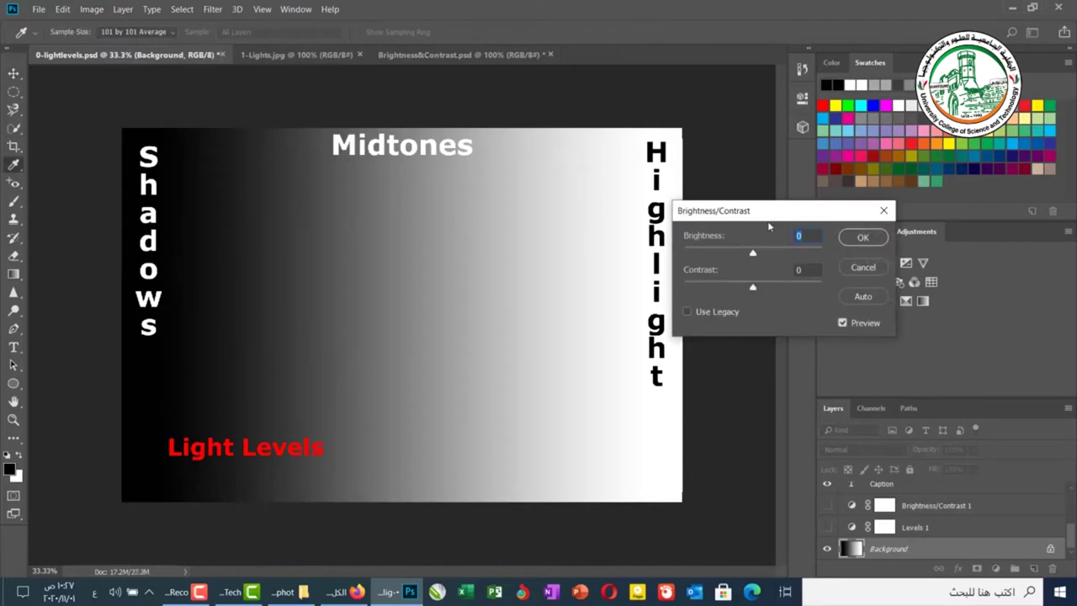
pyautogui.moveTo(764, 215); pyautogui.dragTo(788, 130)
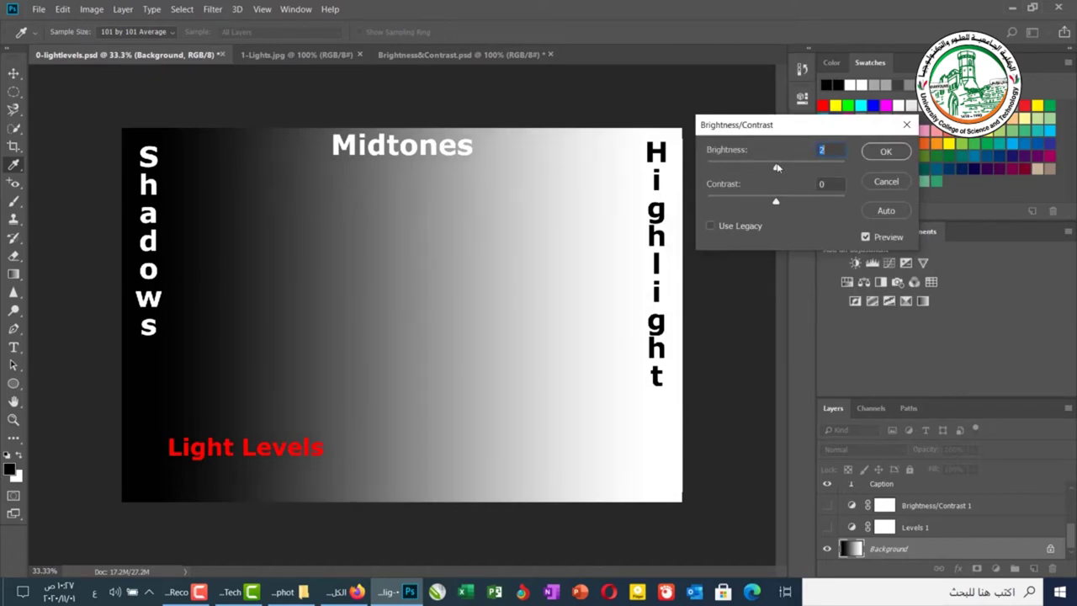
pyautogui.moveTo(776, 168); pyautogui.dragTo(846, 165)
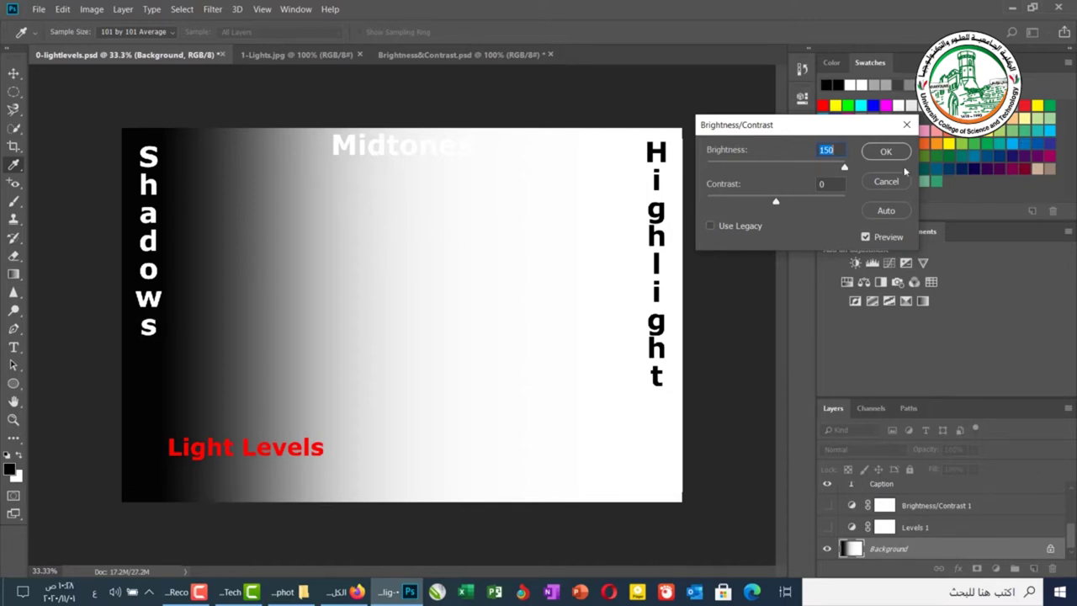
pyautogui.click(884, 154)
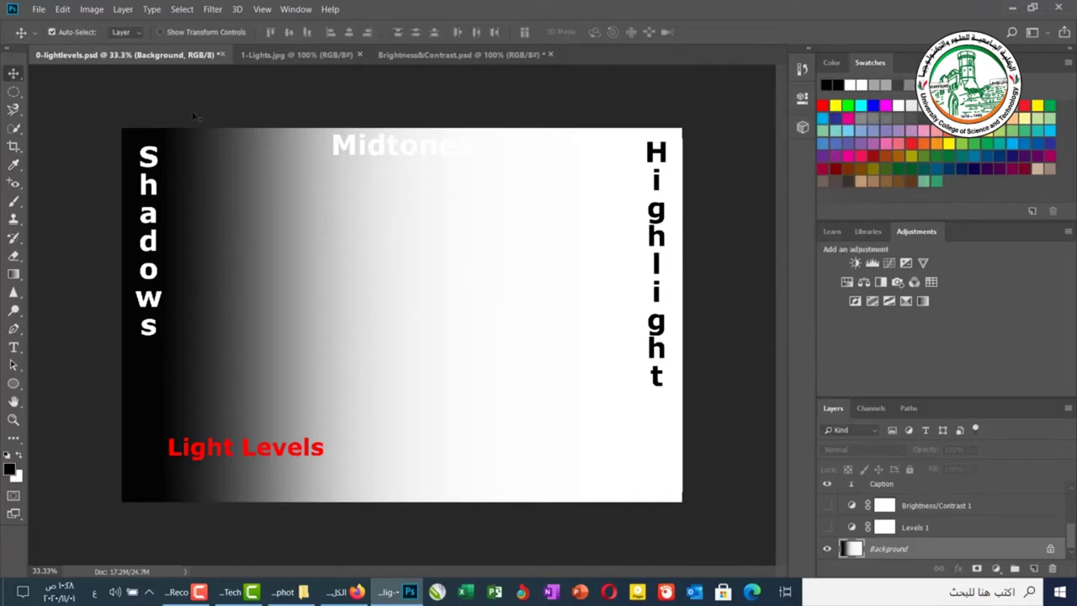
# Apply a second direct Brightness/Contrast adjustment to the Background layer, trying brightness 150 before settling on -150.
pyautogui.click(89, 9)
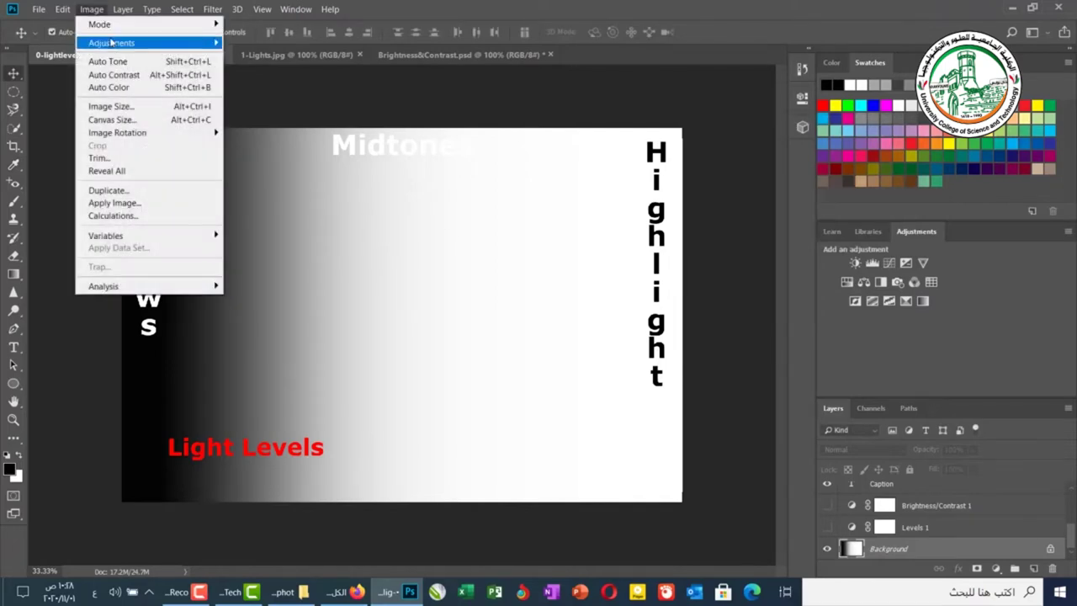
pyautogui.moveTo(163, 47)
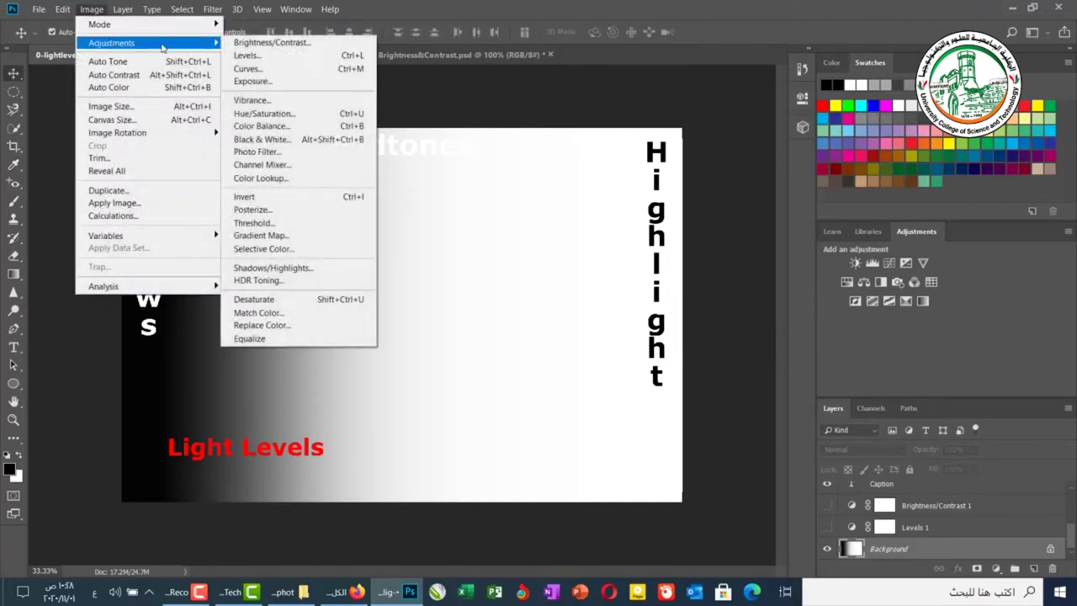
pyautogui.click(255, 43)
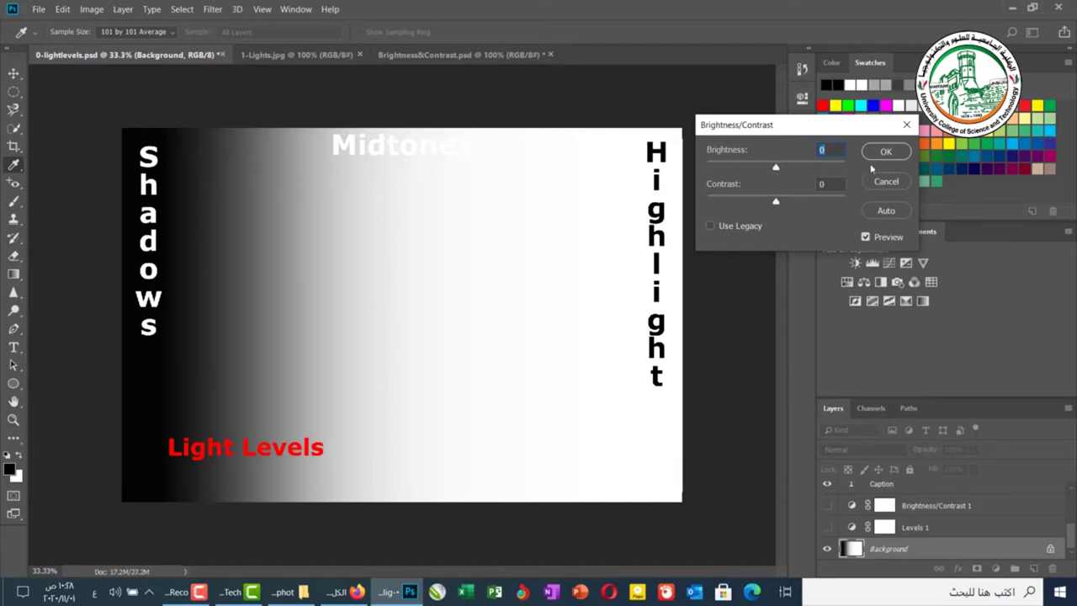
pyautogui.moveTo(776, 166); pyautogui.dragTo(858, 170)
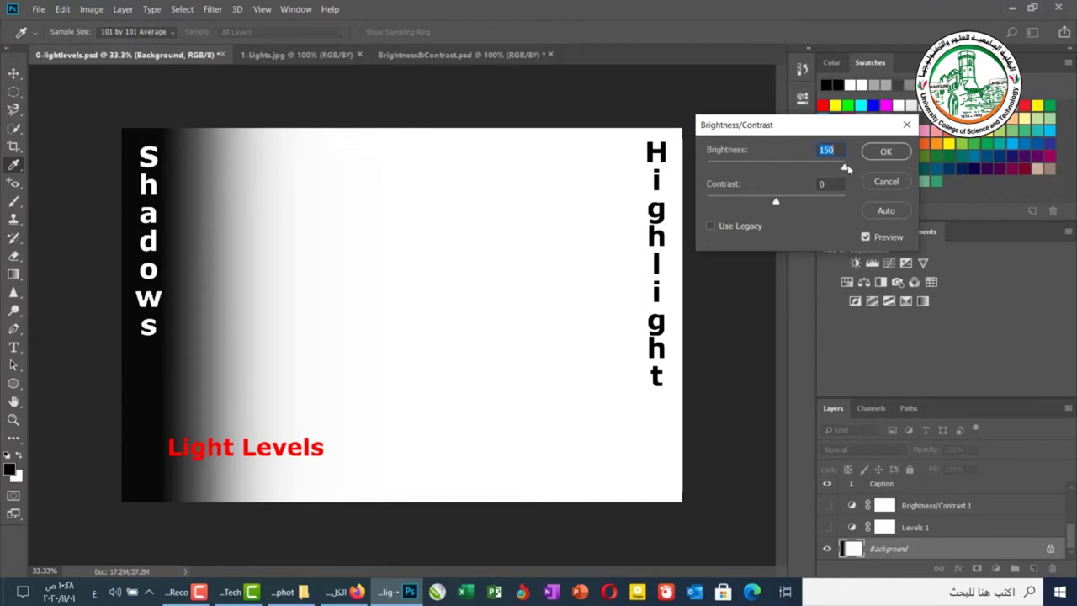
pyautogui.moveTo(846, 167); pyautogui.dragTo(707, 167)
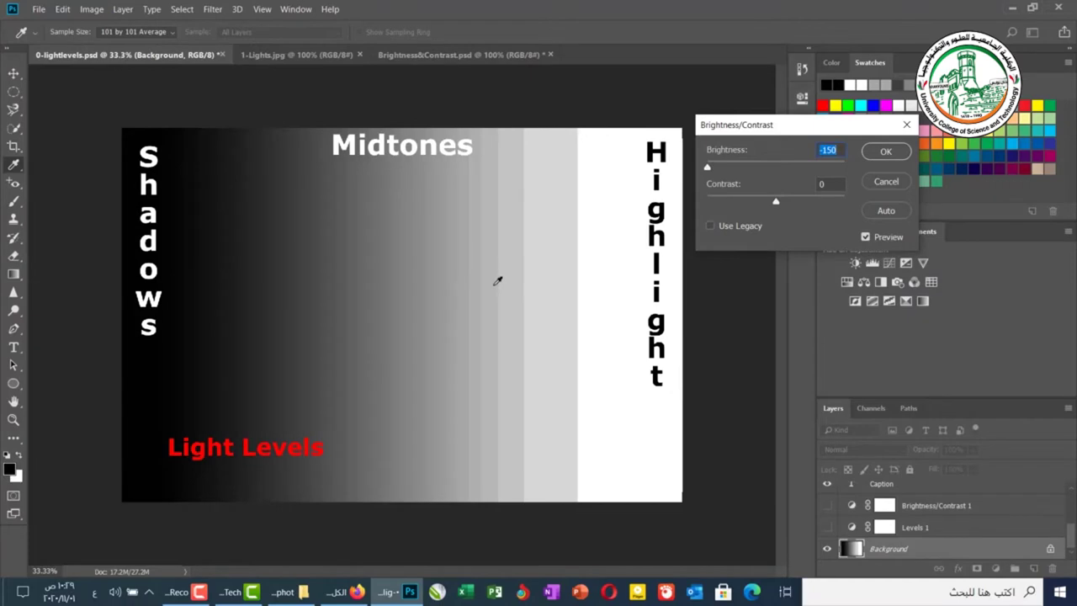
pyautogui.click(885, 152)
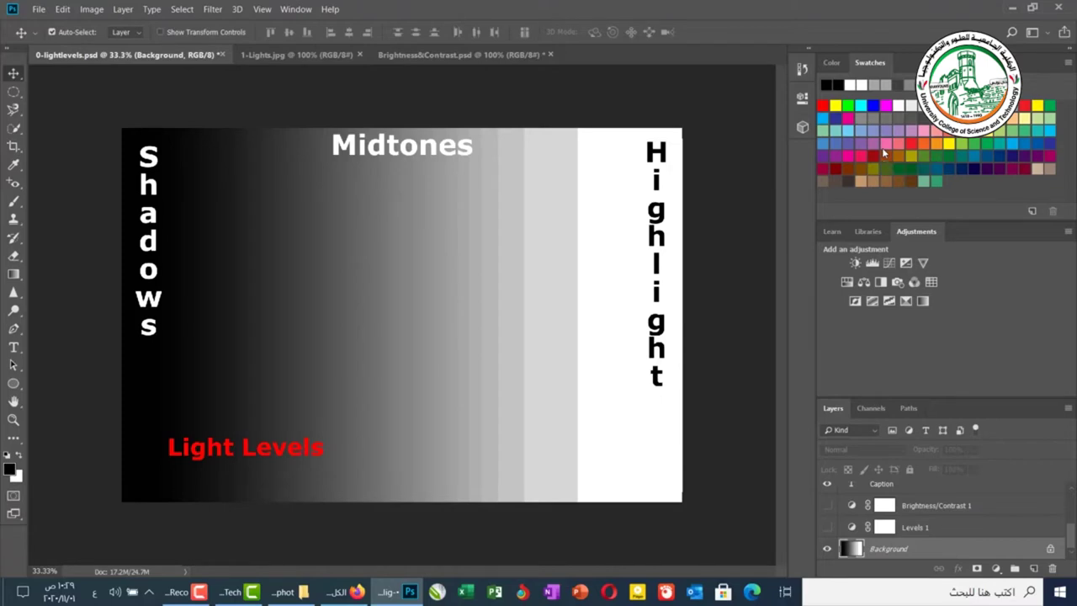
# Revert the document to its original opening state in the history, discarding both direct brightness adjustments.
pyautogui.click(803, 71)
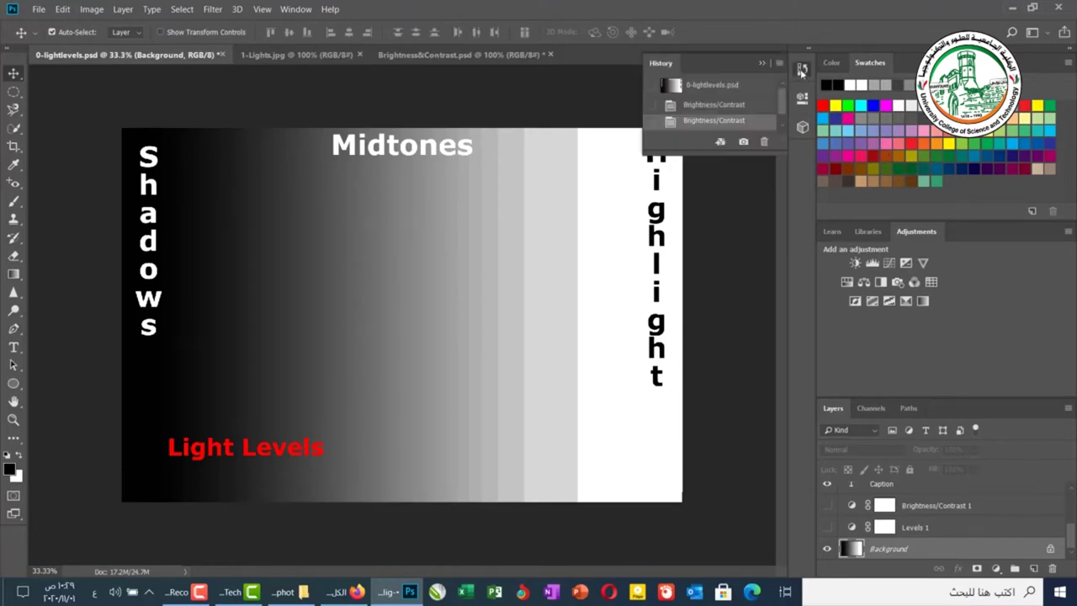
pyautogui.click(711, 87)
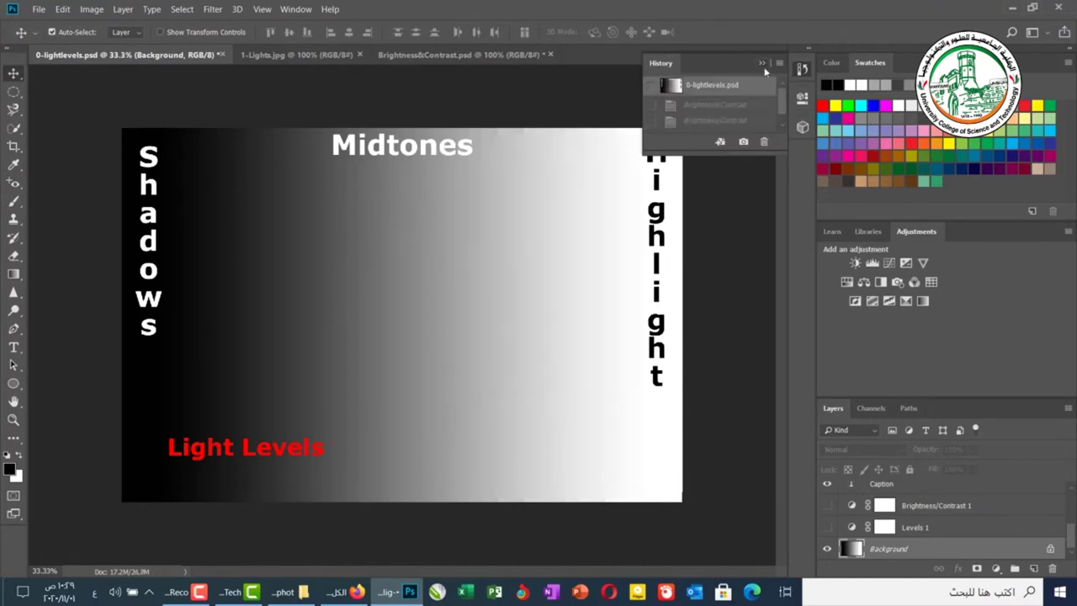
pyautogui.click(765, 66)
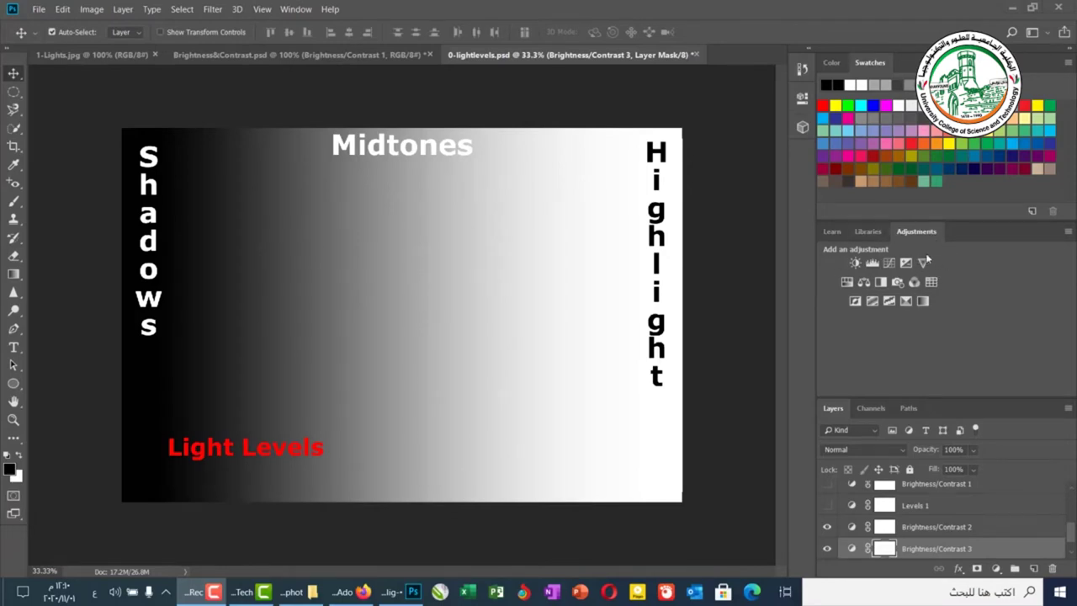
# Hide the Adjustments panel and display it again.
pyautogui.click(287, 10)
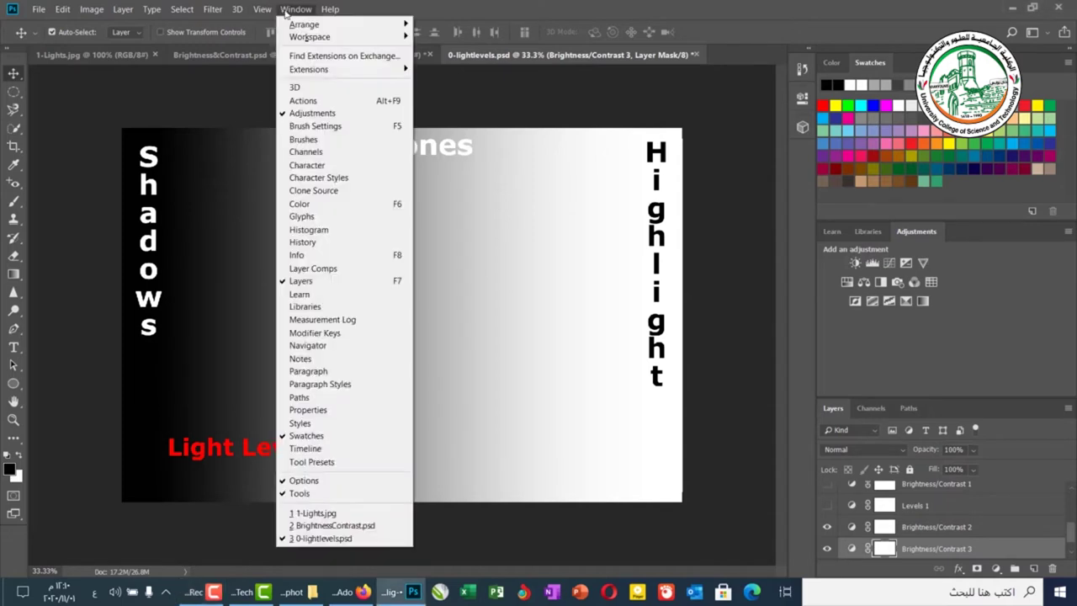
pyautogui.click(328, 117)
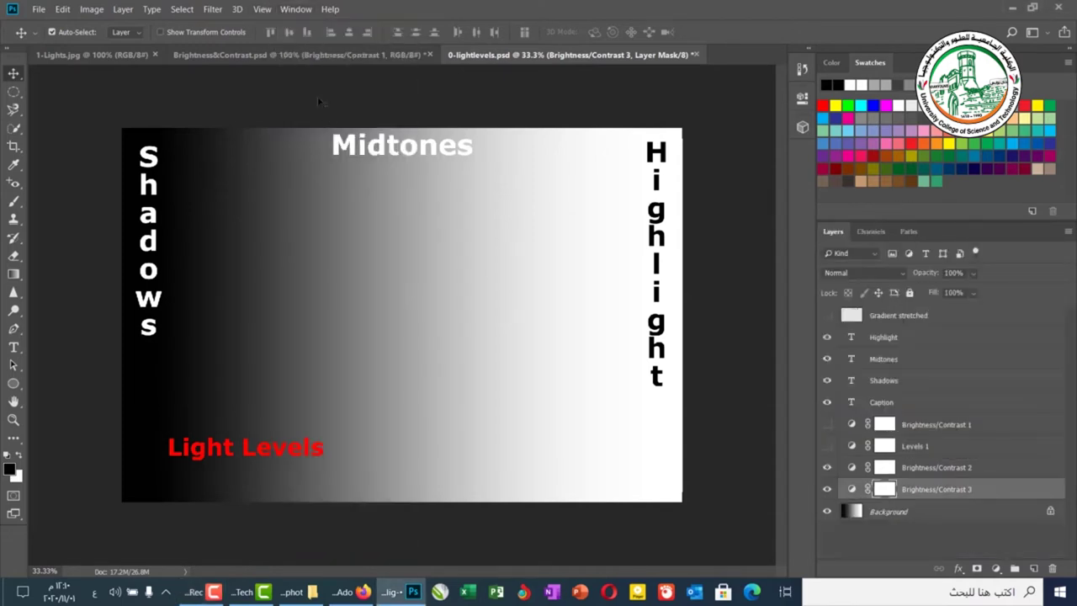
pyautogui.click(295, 9)
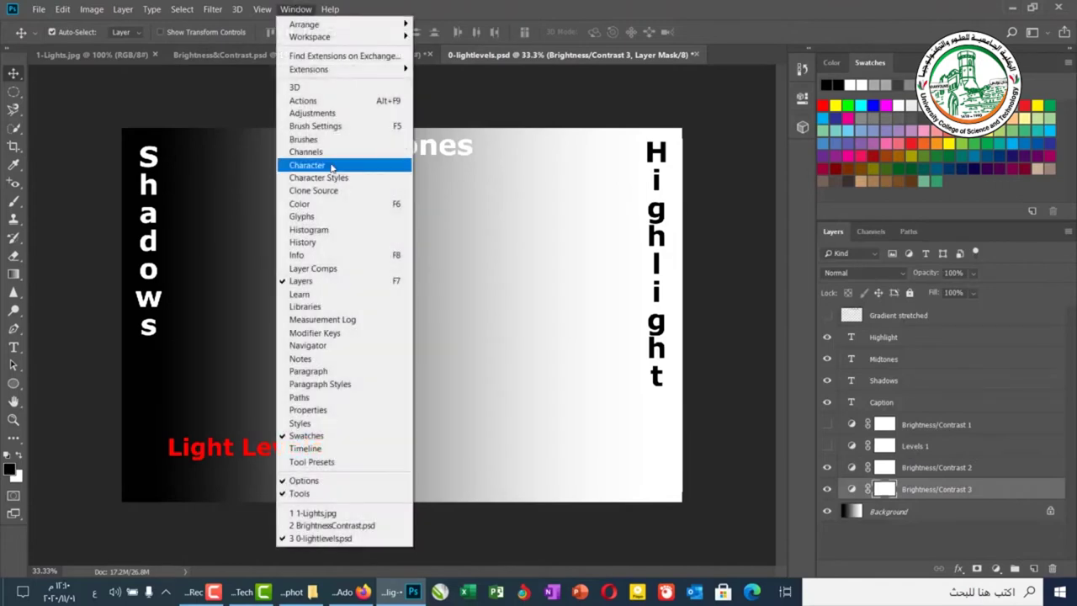
pyautogui.click(318, 112)
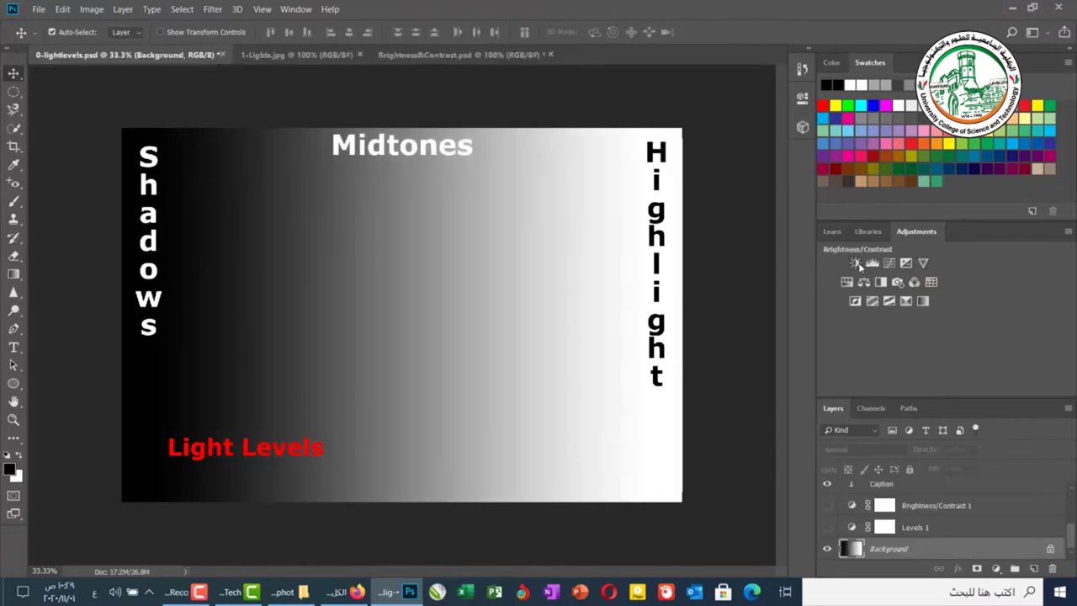
# Add a Brightness/Contrast adjustment layer above the Background layer, and insert a second one directly between them.
pyautogui.click(857, 265)
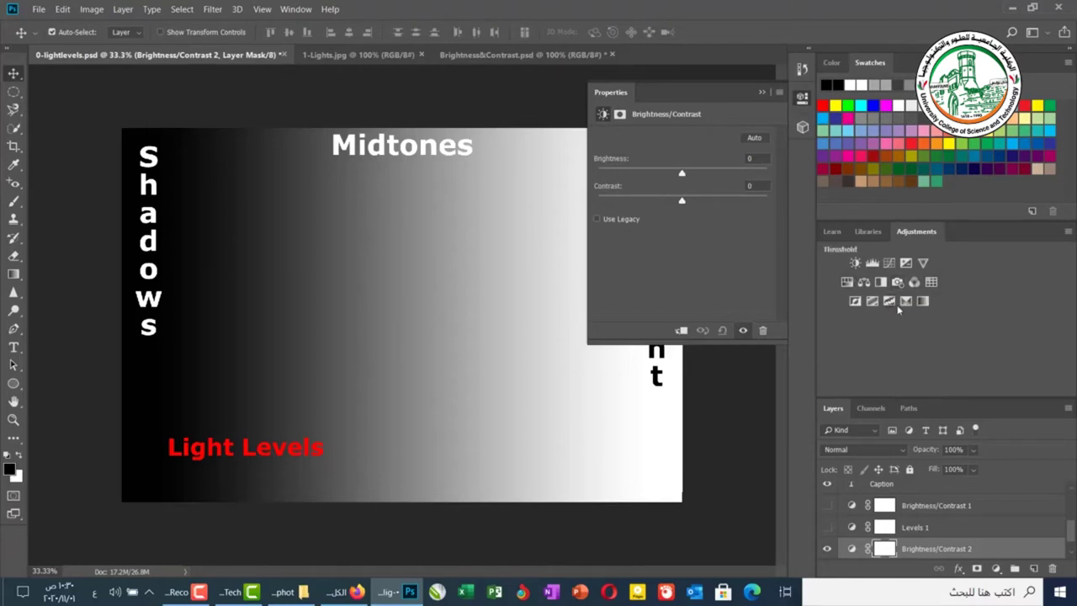
pyautogui.scroll(-1, 917, 552)
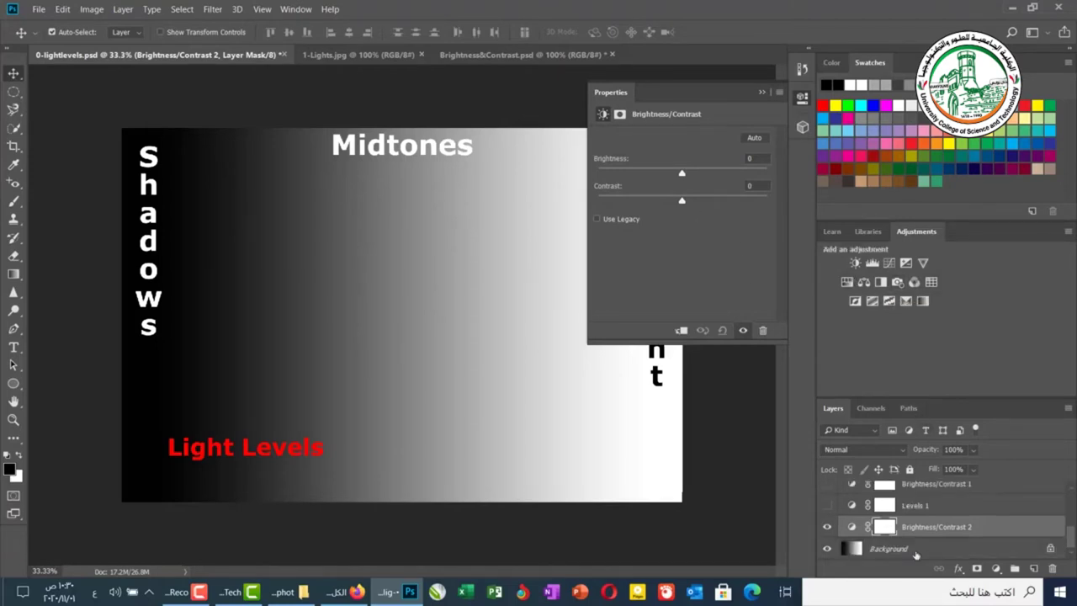
pyautogui.click(917, 551)
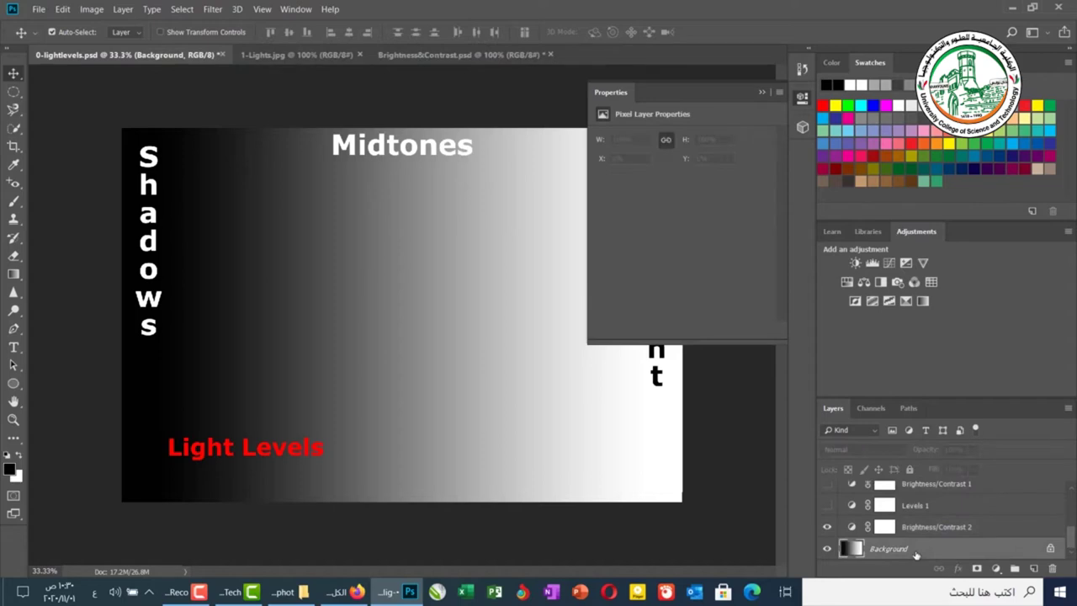
pyautogui.click(854, 262)
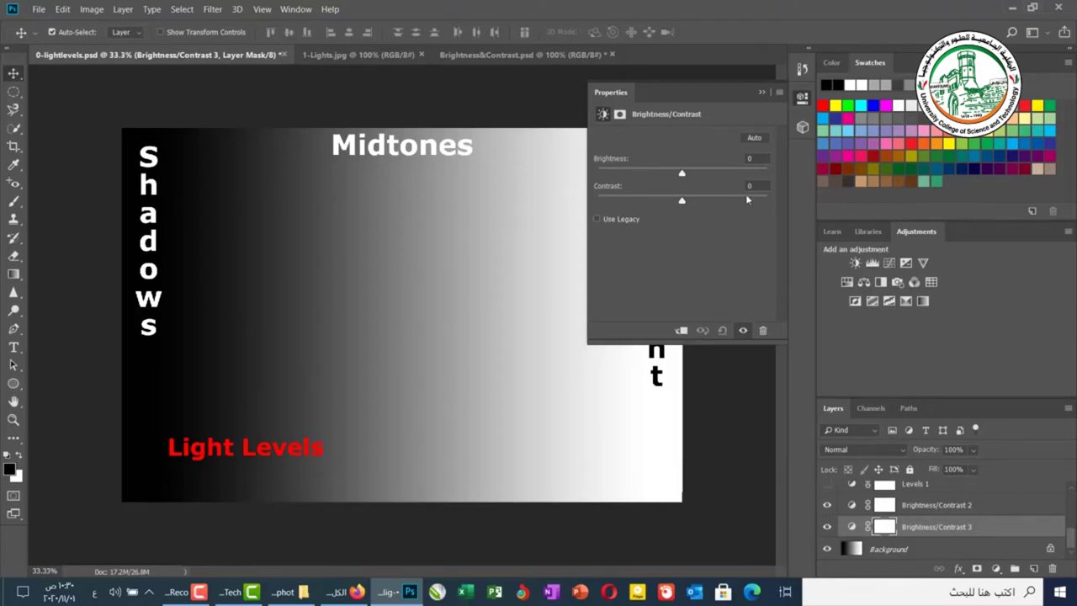
# Set the lower Brightness/Contrast adjustment layer to brightness 38 and contrast -14.
pyautogui.moveTo(685, 174); pyautogui.dragTo(703, 173)
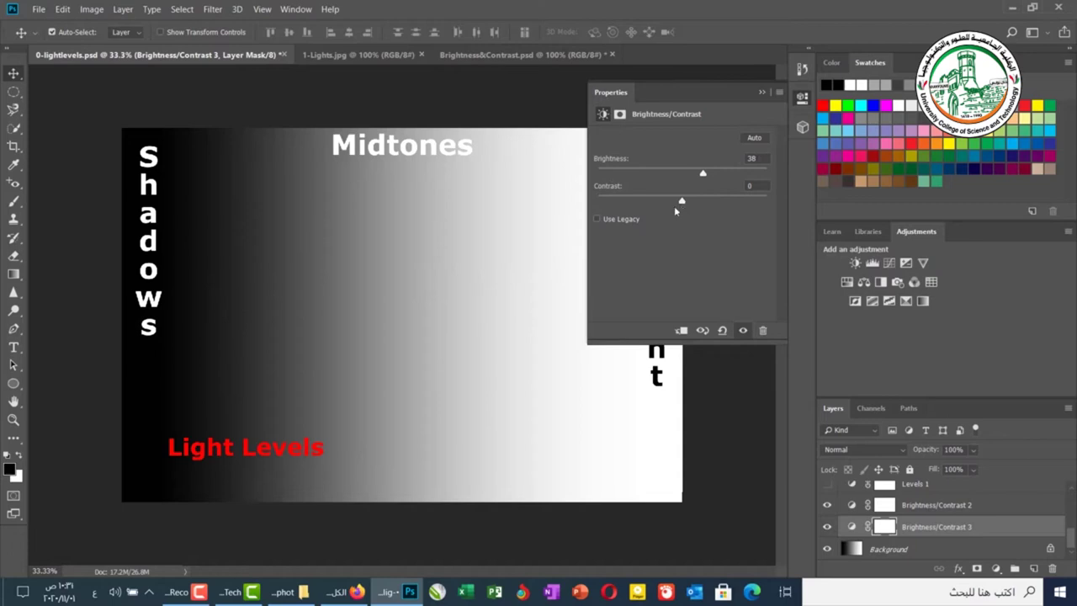
pyautogui.moveTo(682, 202); pyautogui.dragTo(659, 206)
# Save the document to the desktop as 0-lightlevels in Photoshop format with layers and Maximize Compatibility kept.
pyautogui.click(38, 10)
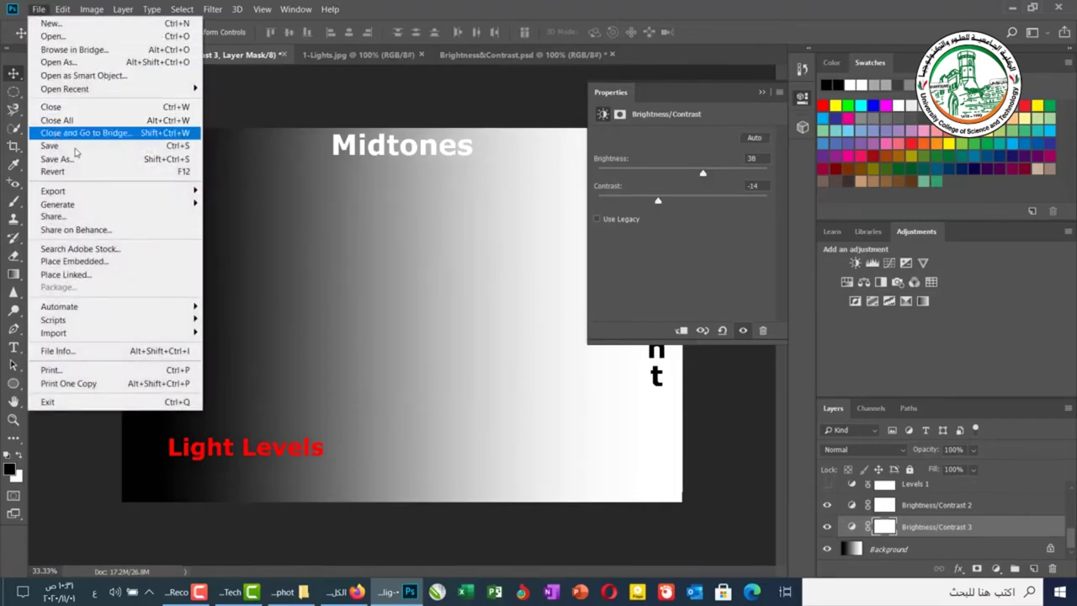
pyautogui.click(75, 159)
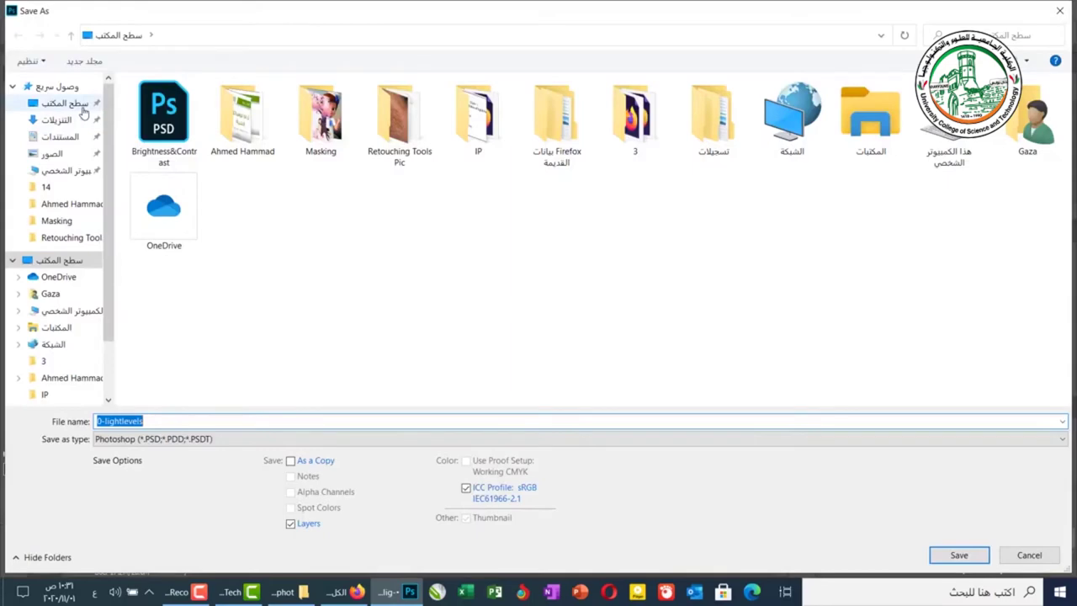
pyautogui.click(83, 112)
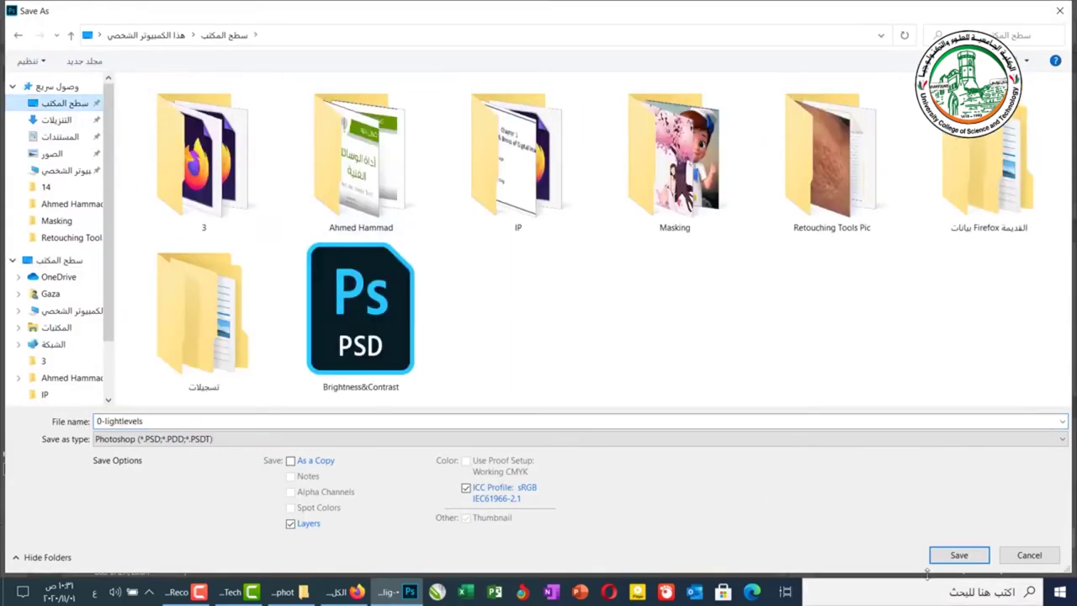
pyautogui.click(956, 555)
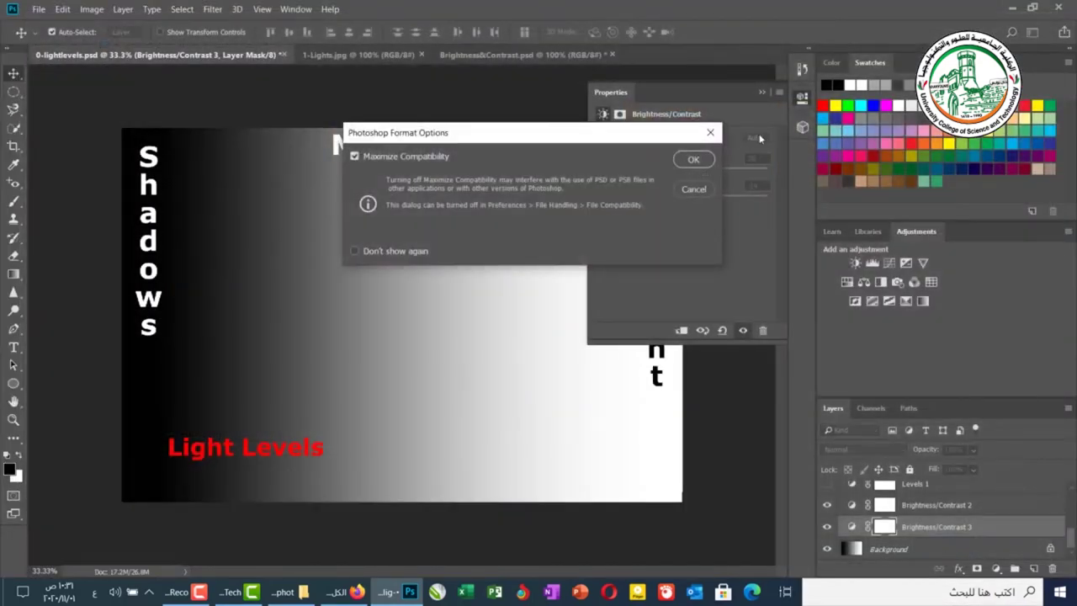
pyautogui.click(693, 160)
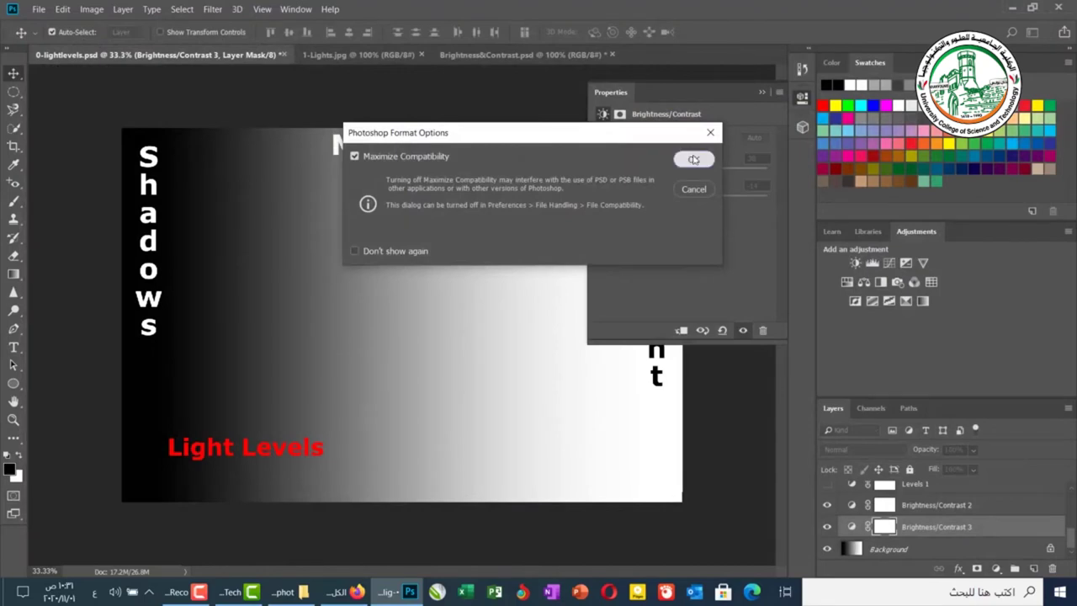
# Close the saved document and reopen 0-lightlevels from the Windows desktop.
pyautogui.click(275, 55)
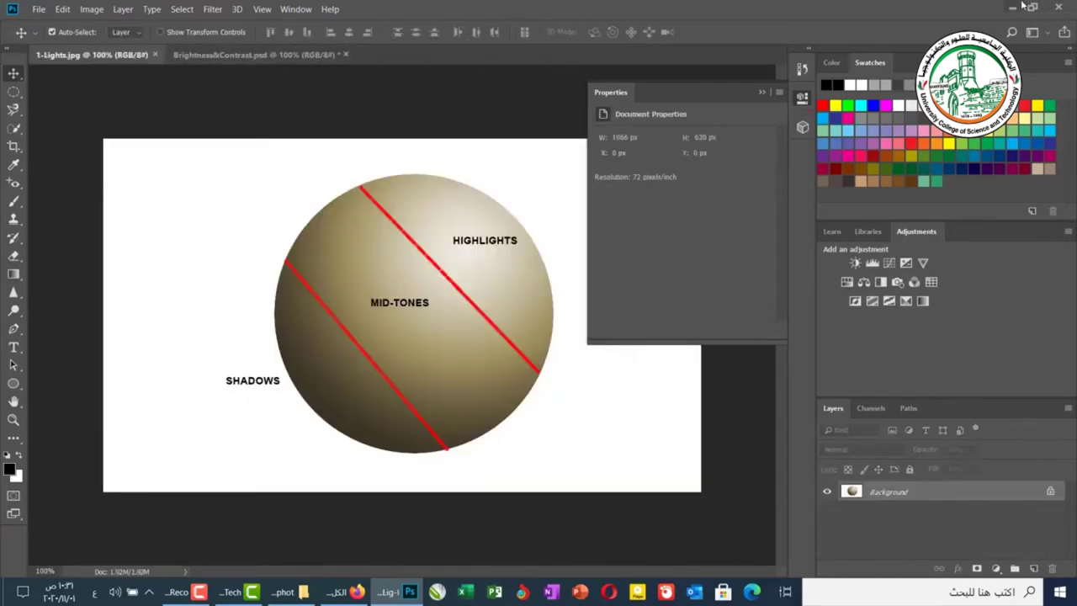
pyautogui.click(1017, 7)
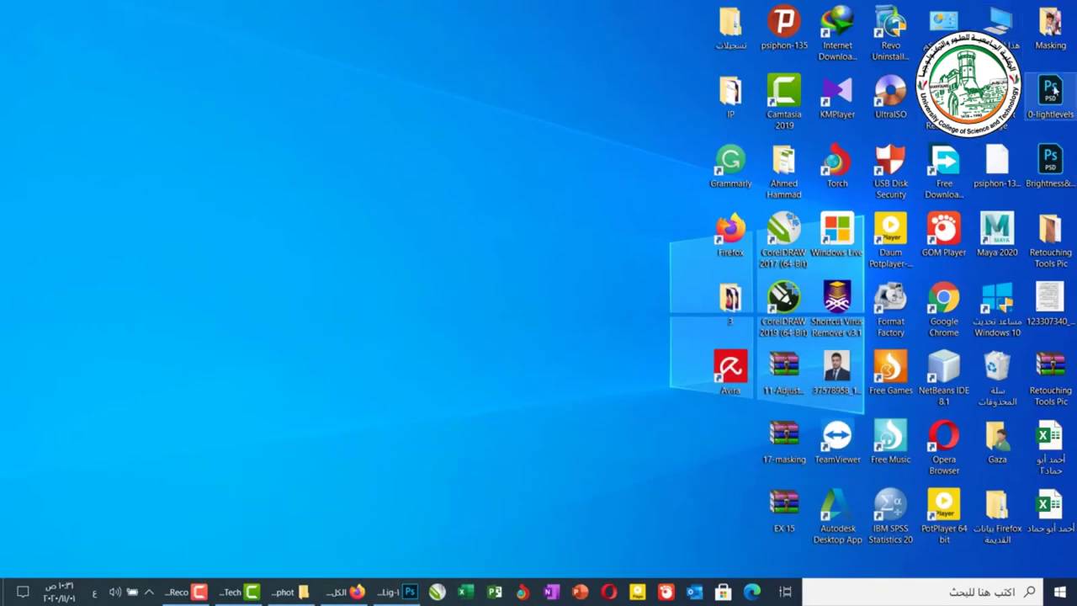
pyautogui.doubleClick(1053, 90)
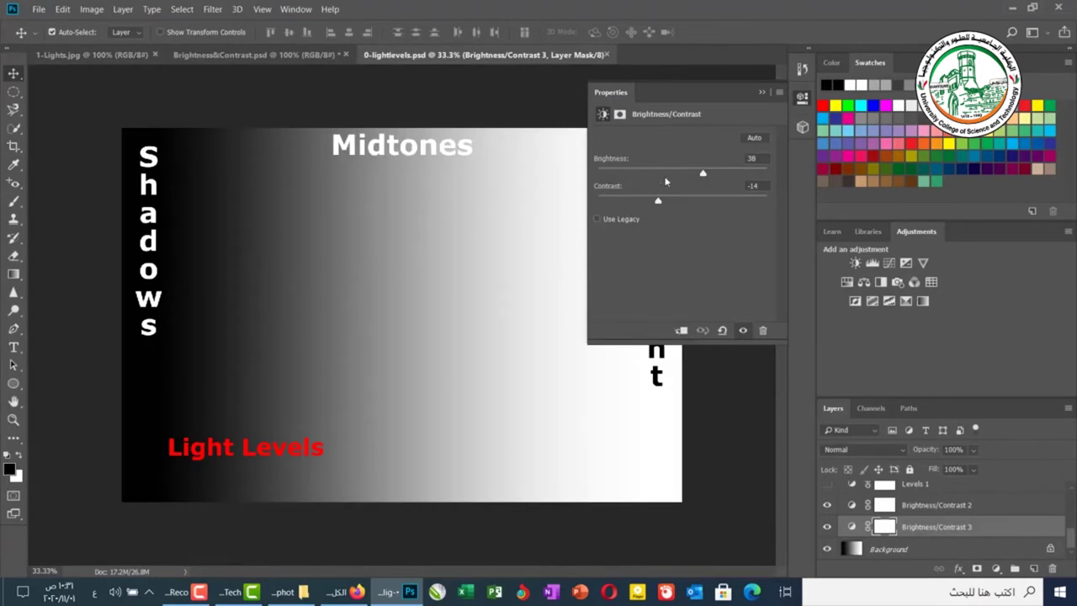
# Try the automatic correction with Use Legacy enabled on the lower Brightness/Contrast layer, and turn Use Legacy off again.
pyautogui.click(631, 218)
pyautogui.click(755, 138)
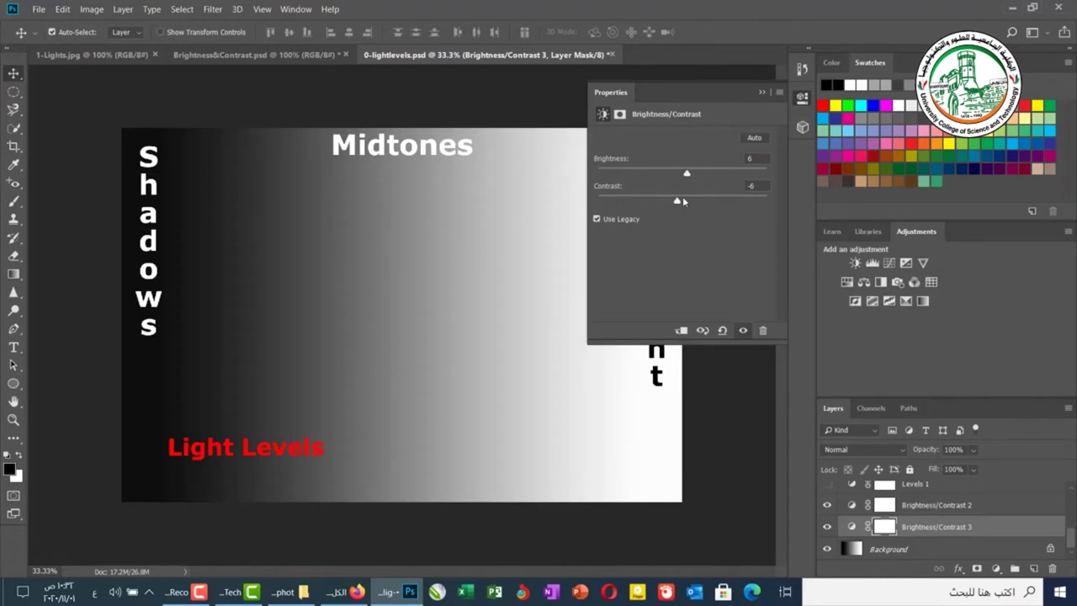
pyautogui.click(627, 220)
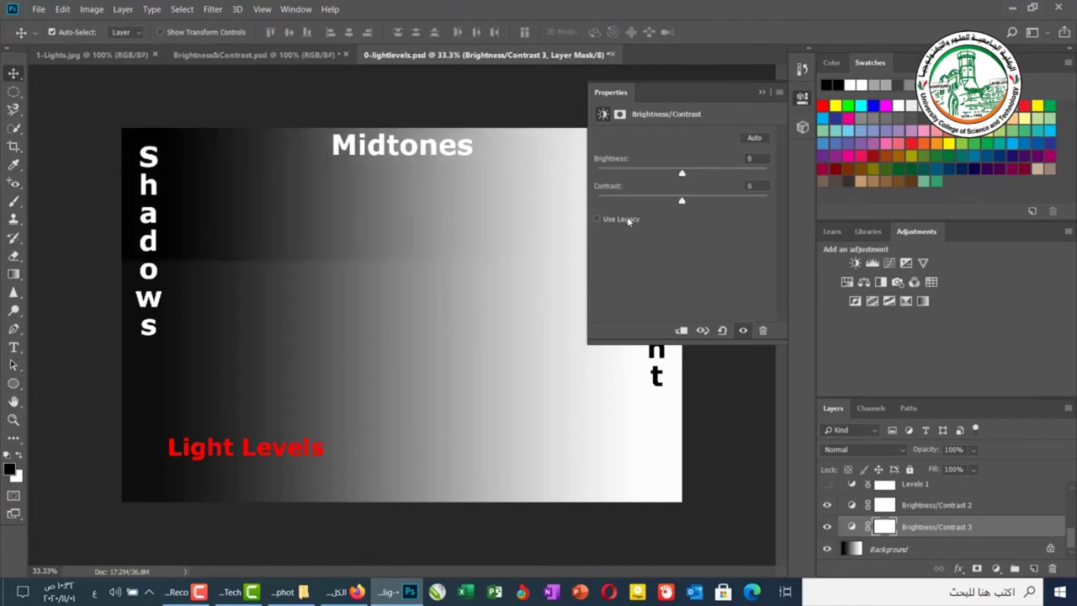
# Try the non-legacy brightness extremes on the lower Brightness/Contrast layer, raising it to 150 and lowering it to -144.
pyautogui.click(684, 175)
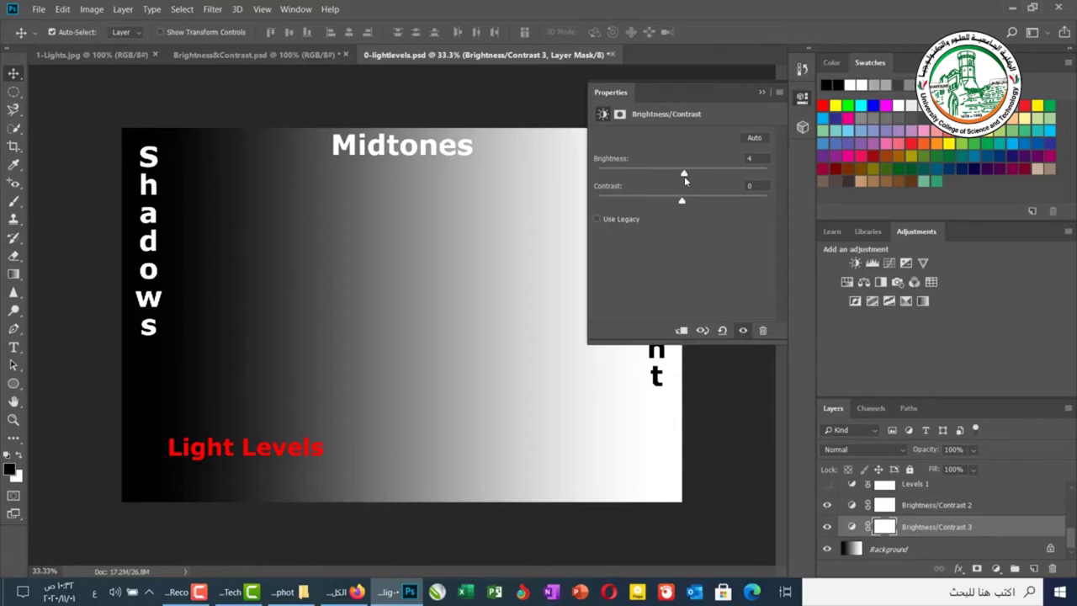
pyautogui.moveTo(684, 176); pyautogui.dragTo(803, 178)
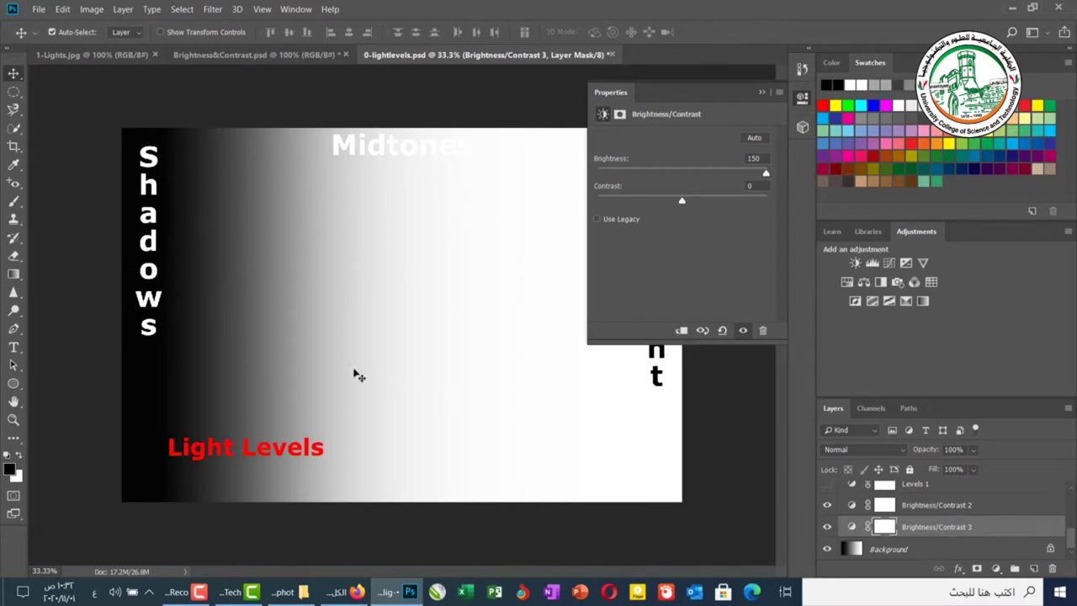
pyautogui.moveTo(767, 175); pyautogui.dragTo(602, 185)
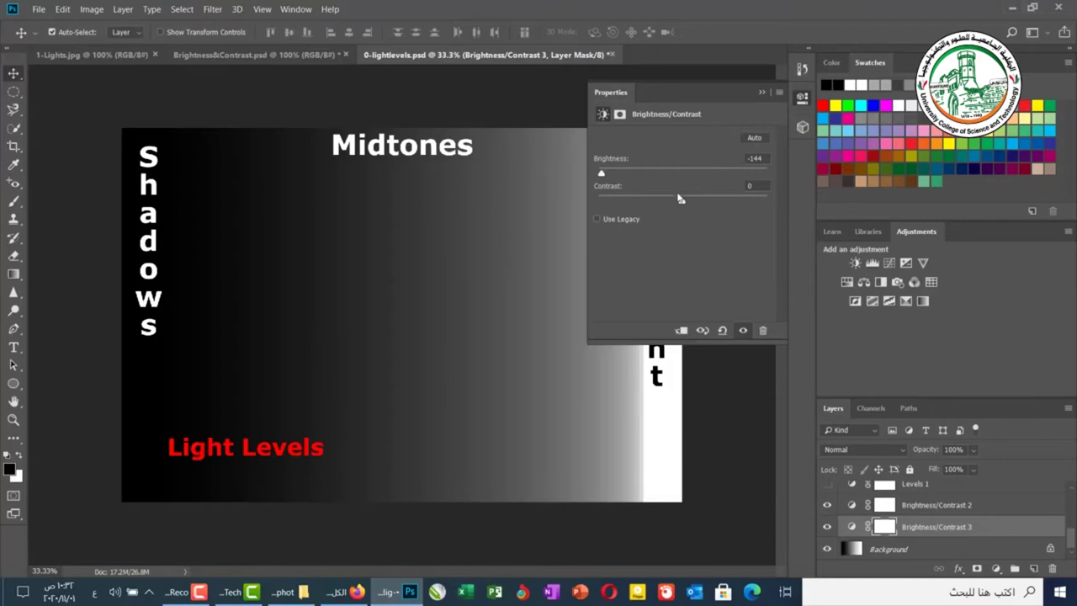
# Enable Use Legacy on the lower Brightness/Contrast layer, try contrast 100, reset the values and set contrast to -100.
pyautogui.click(615, 222)
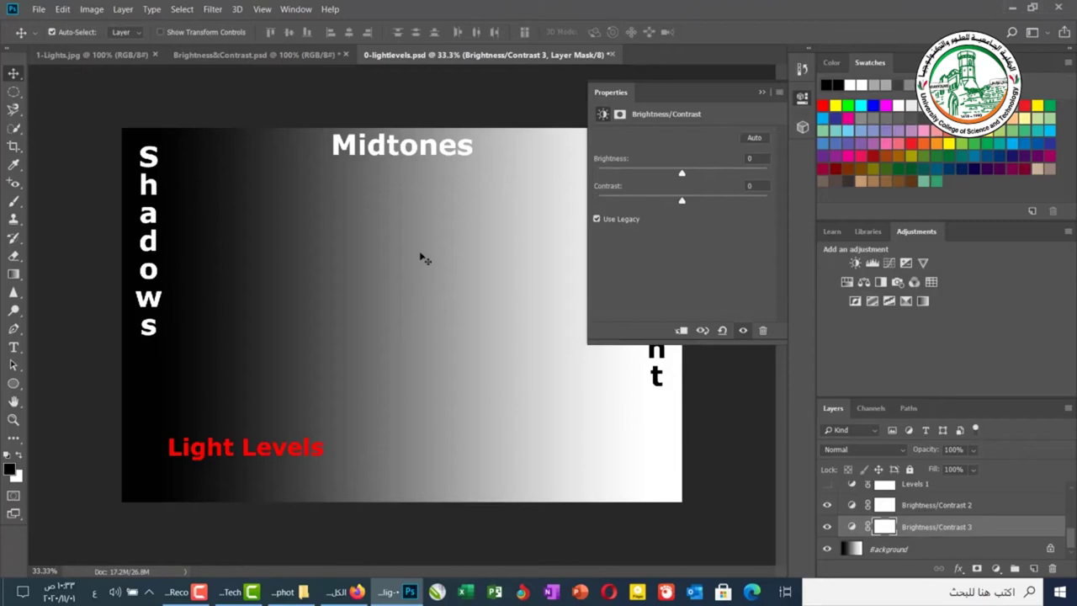
pyautogui.moveTo(682, 202); pyautogui.dragTo(767, 202)
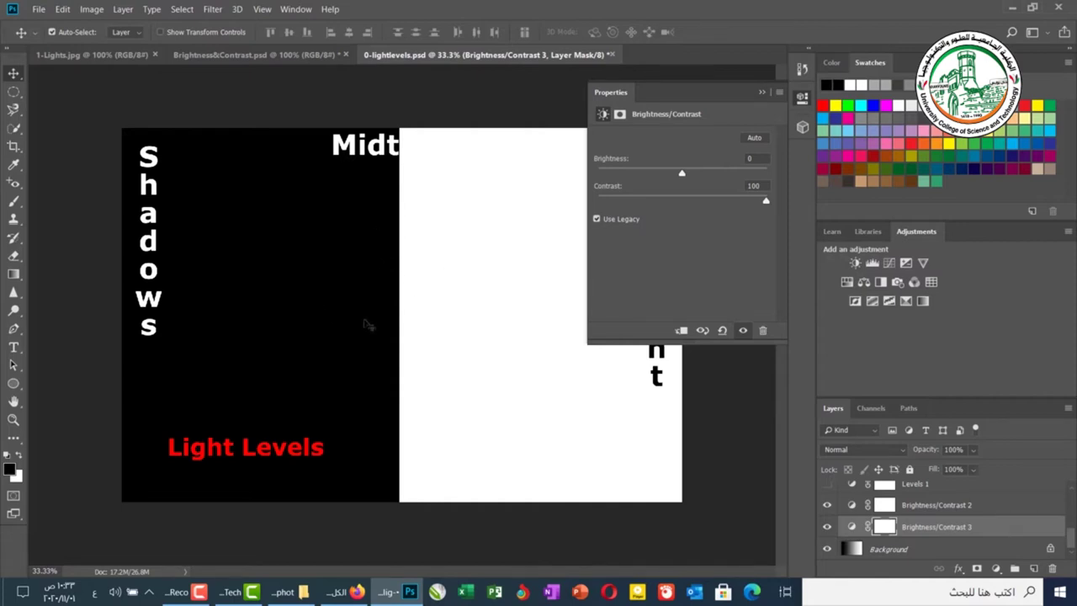
pyautogui.click(625, 221)
pyautogui.click(625, 220)
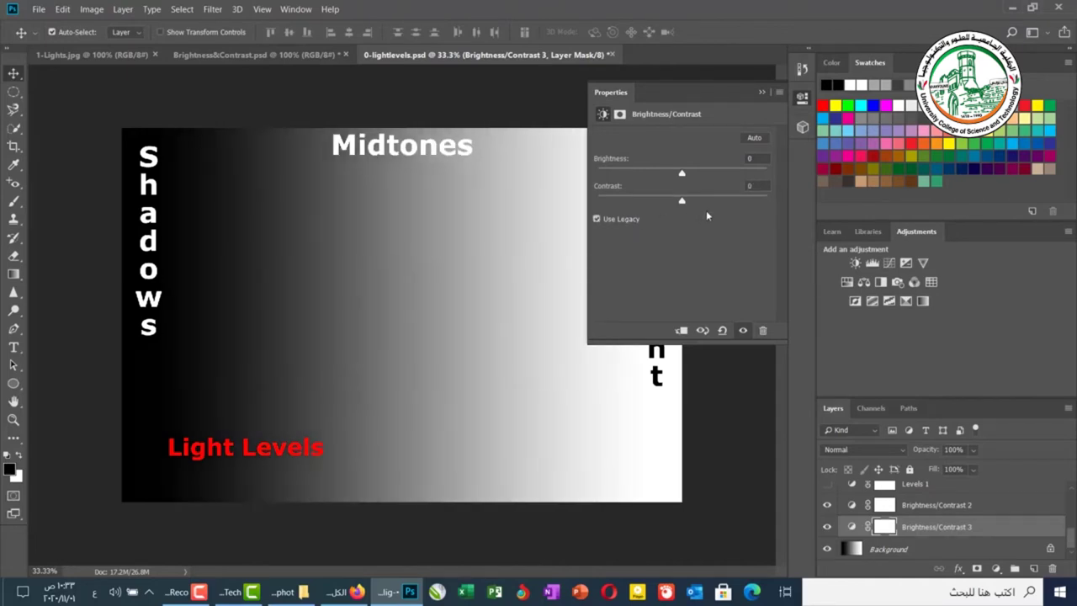
pyautogui.moveTo(683, 200); pyautogui.dragTo(587, 201)
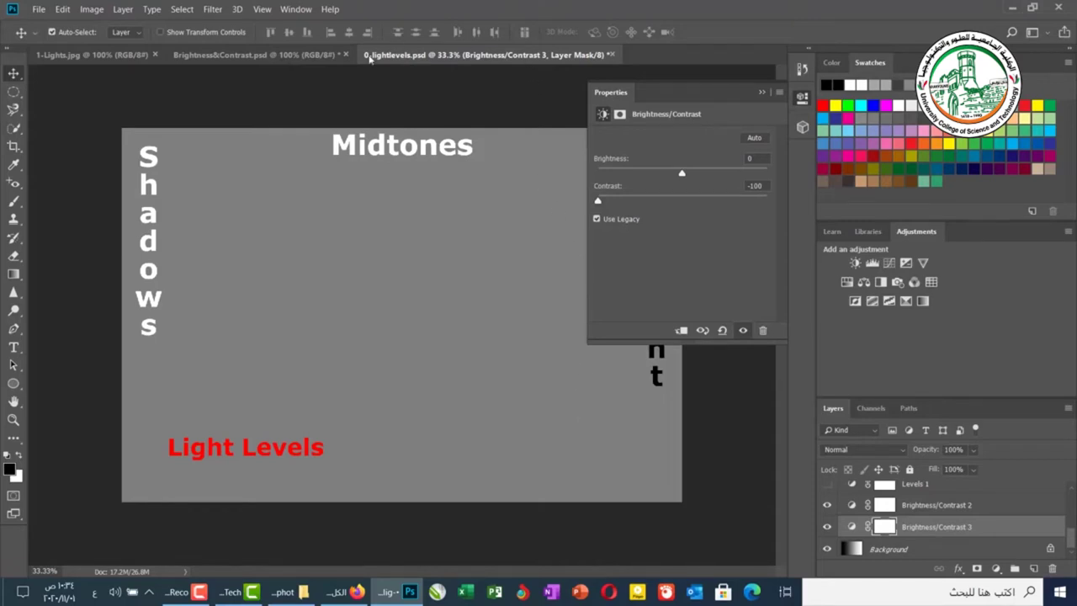
# Switch to the Brightness&Contrast.psd document and add a Brightness/Contrast adjustment layer above its Background layer.
pyautogui.click(268, 55)
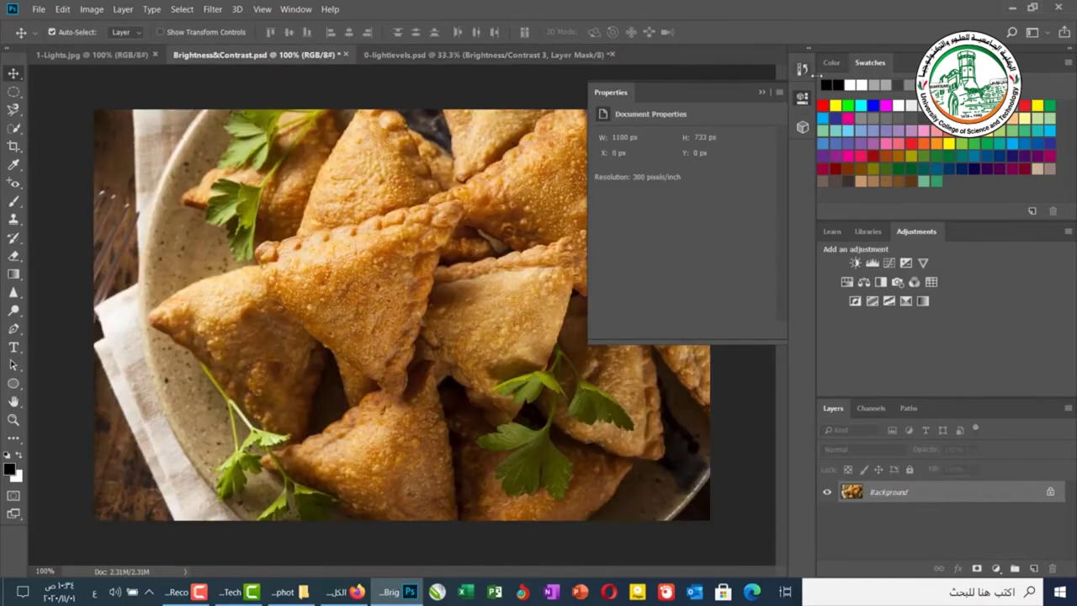
pyautogui.click(763, 93)
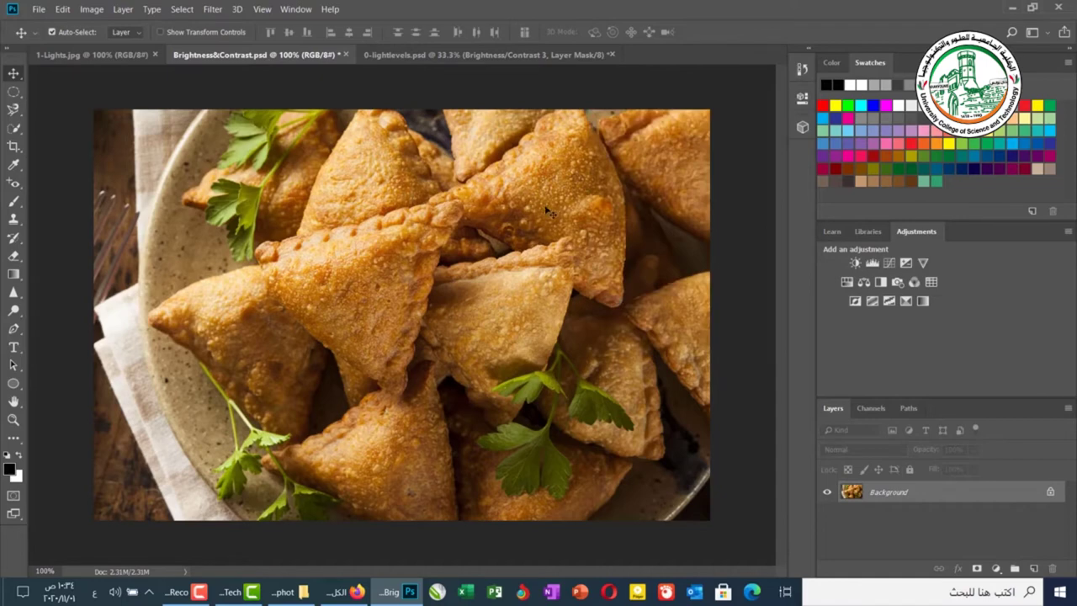
pyautogui.click(91, 9)
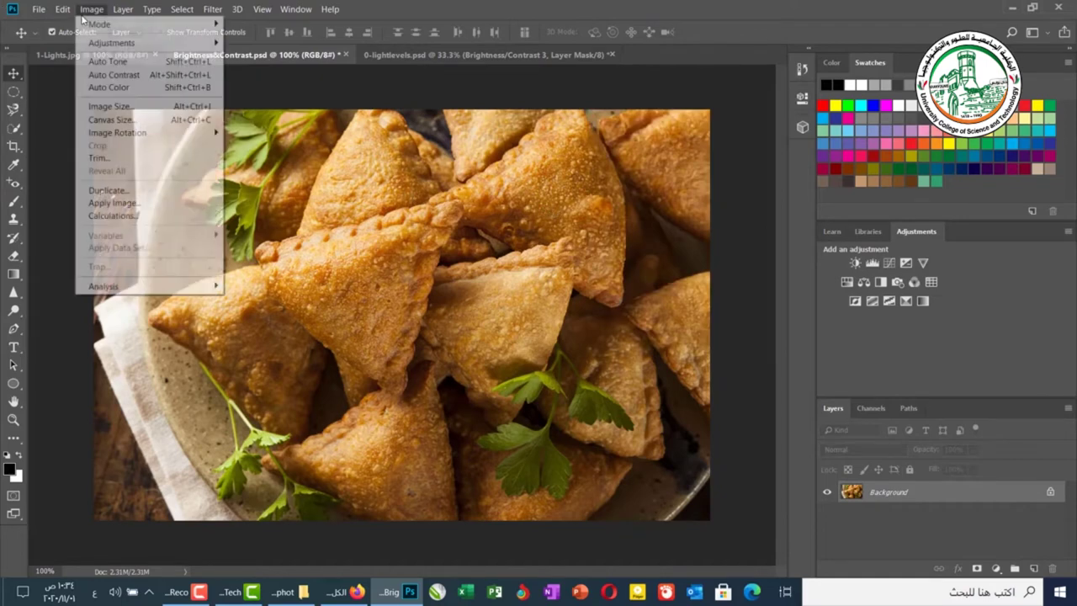
pyautogui.moveTo(94, 42)
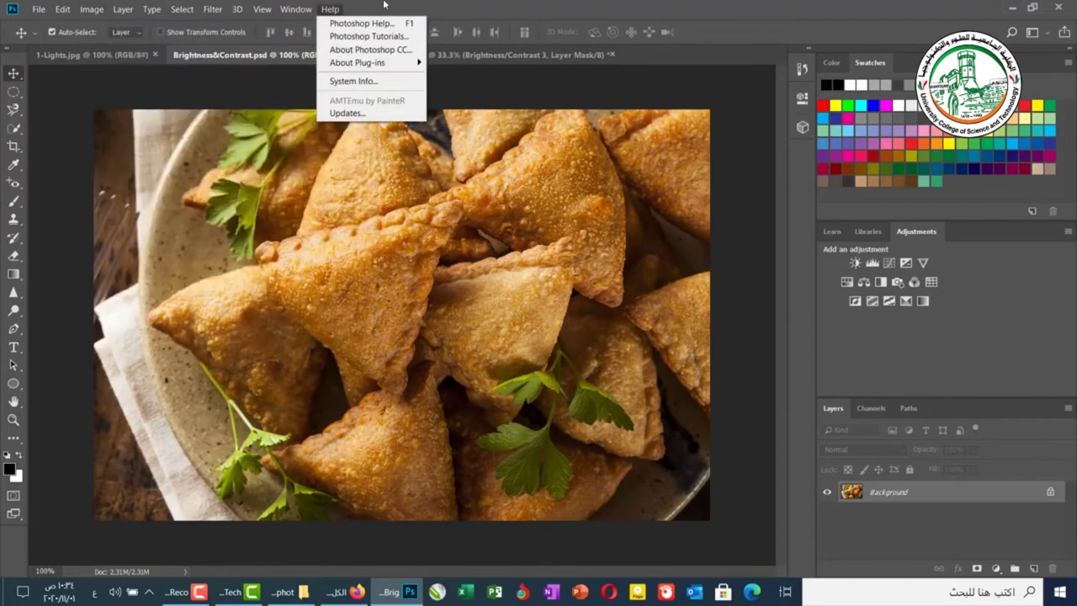
pyautogui.press('Escape')
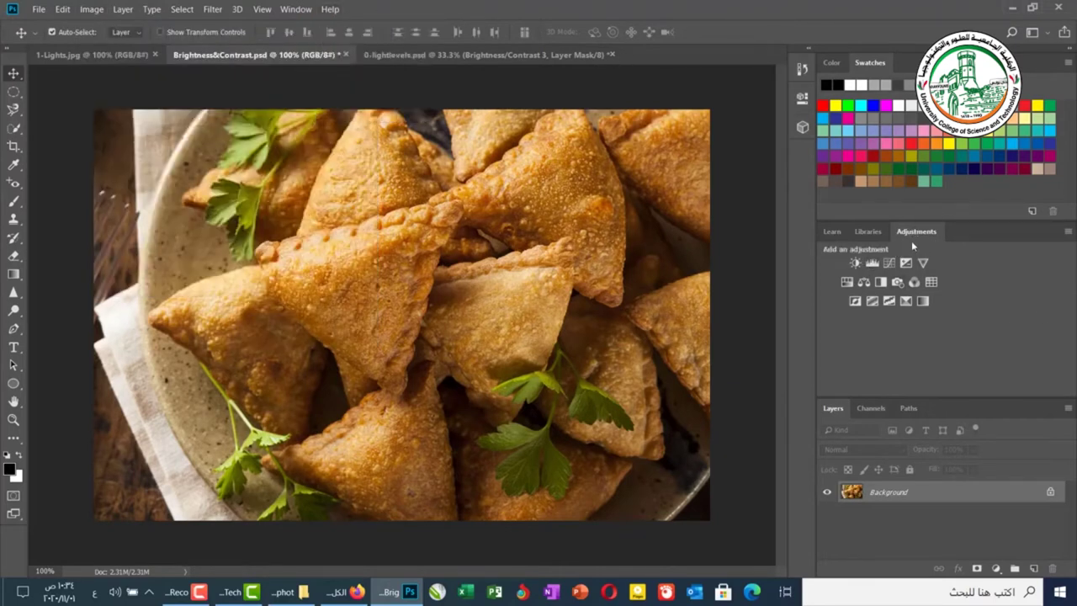
pyautogui.click(855, 262)
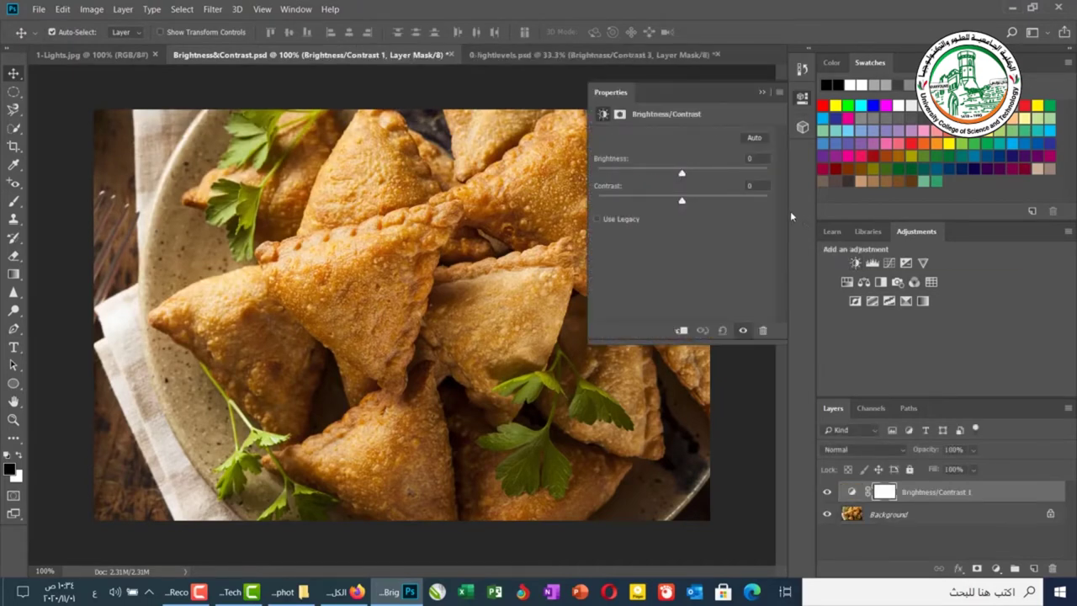
# Try the automatic correction on the new adjustment layer, and enable Use Legacy with brightness 23 and contrast 21 instead.
pyautogui.click(755, 138)
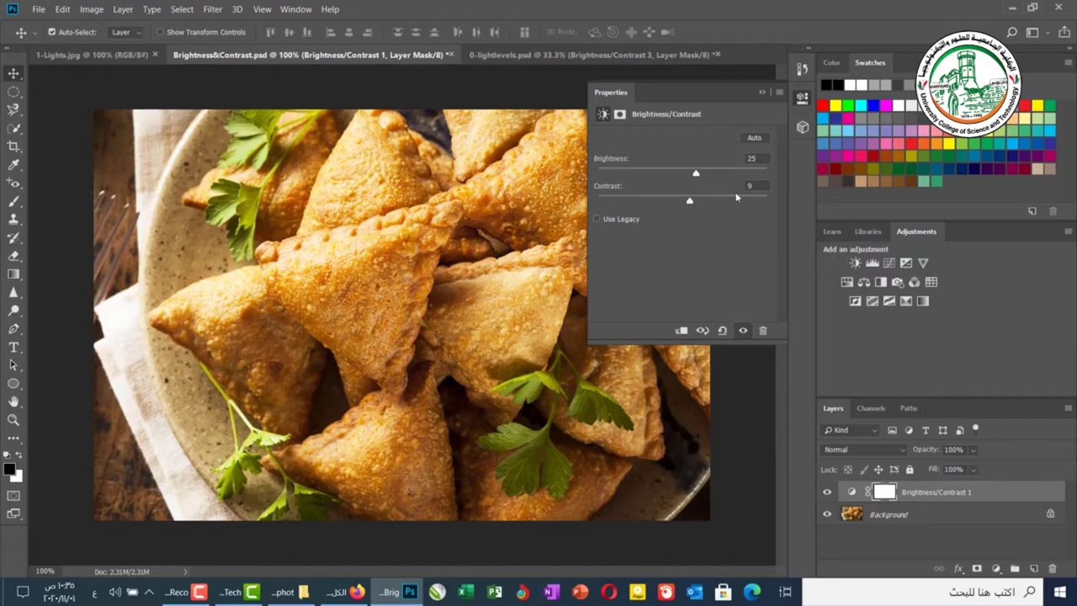
pyautogui.click(614, 220)
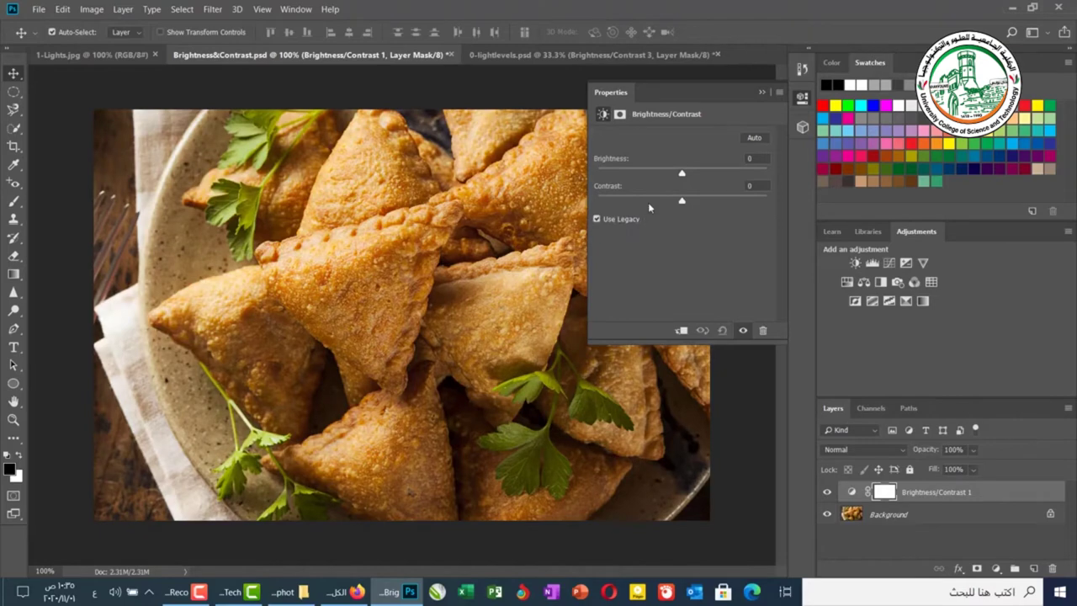
pyautogui.moveTo(682, 173); pyautogui.dragTo(703, 177)
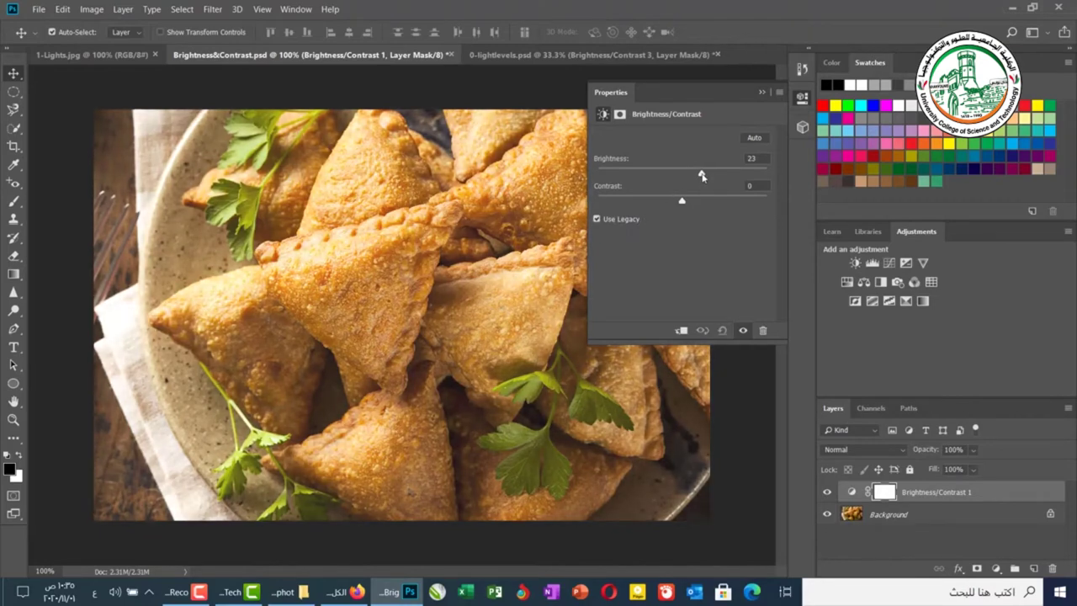
pyautogui.moveTo(683, 203); pyautogui.dragTo(700, 207)
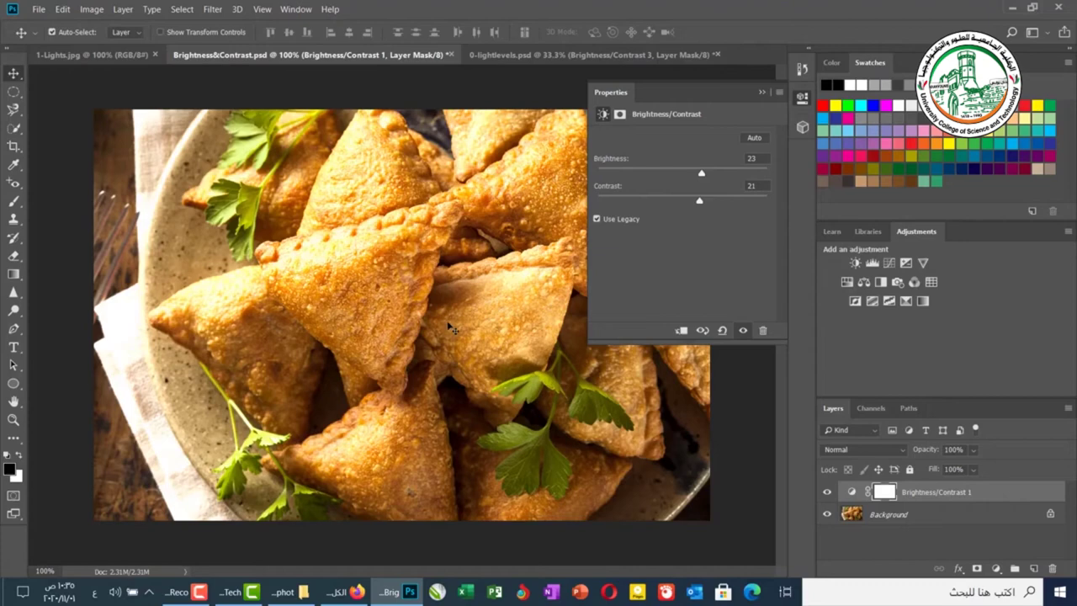
# Hide and show the Brightness/Contrast 1 layer repeatedly to compare the samosa photo before and after the adjustment.
pyautogui.click(828, 493)
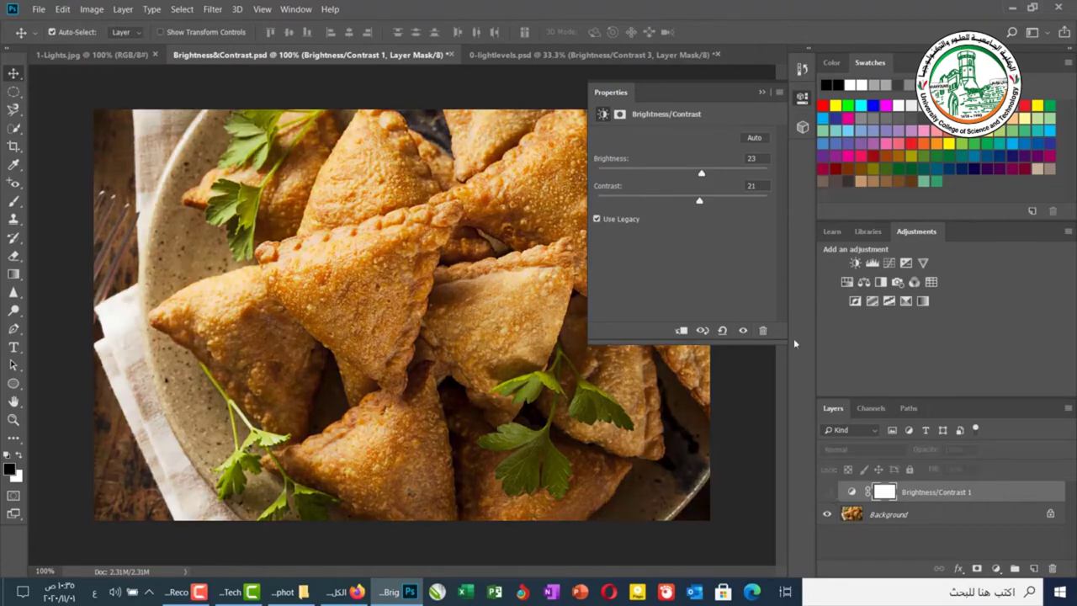
pyautogui.click(762, 92)
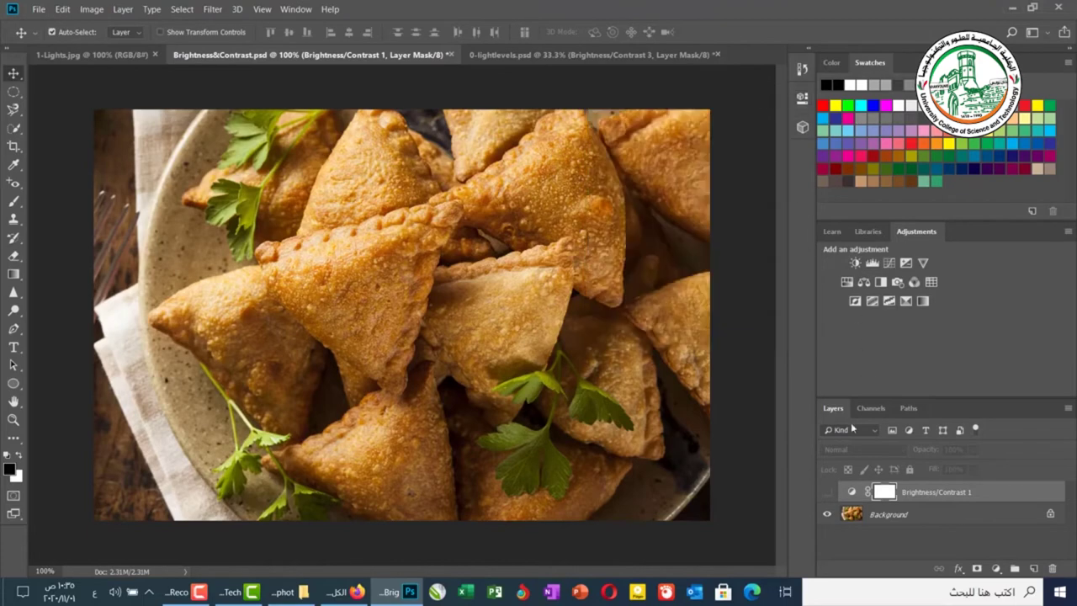
pyautogui.click(831, 492)
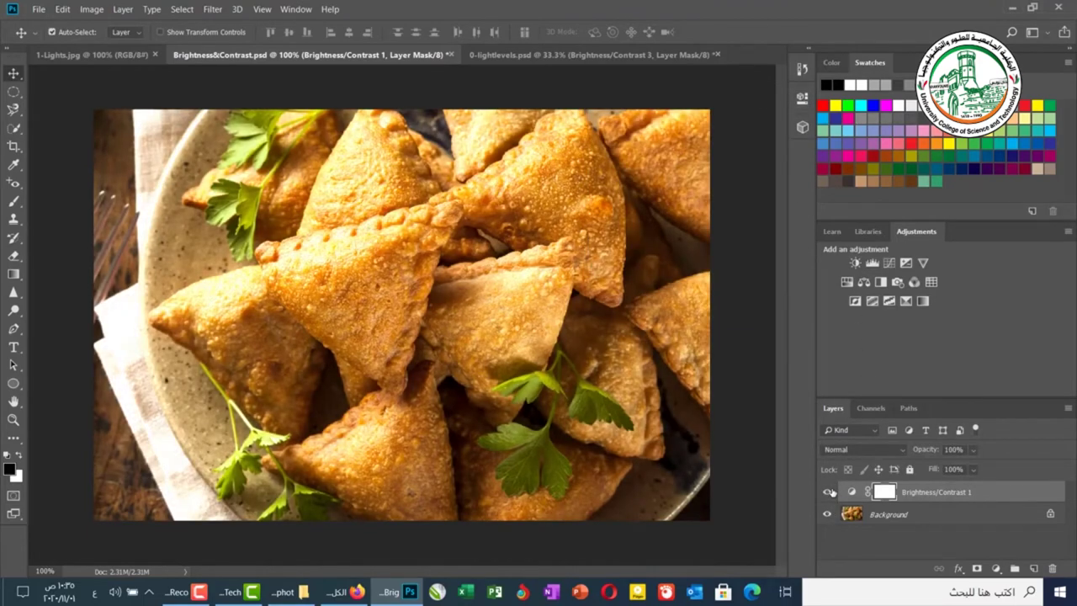
pyautogui.click(830, 493)
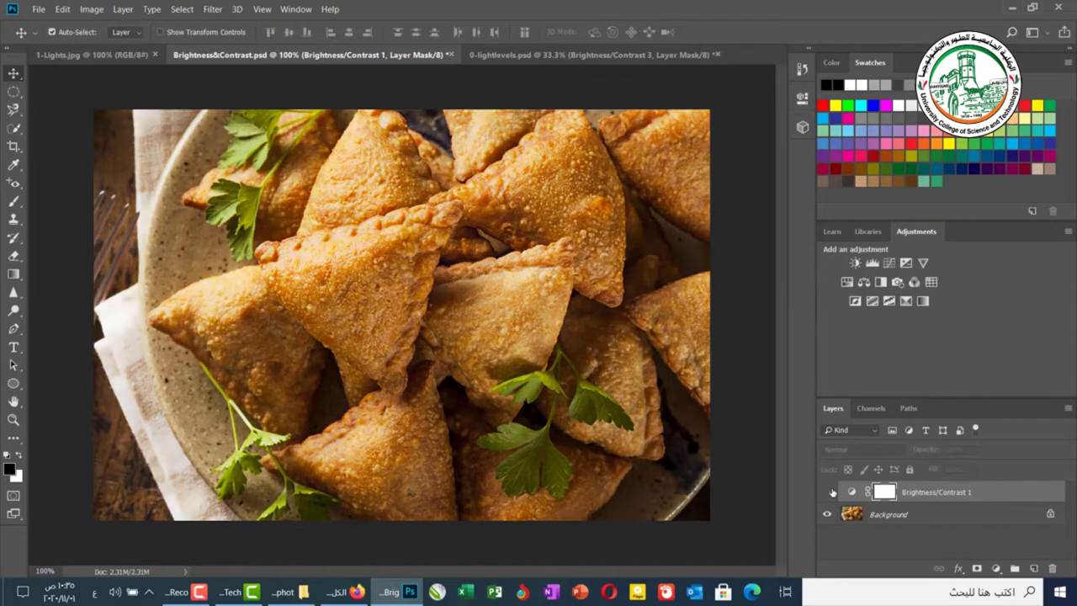
pyautogui.click(830, 492)
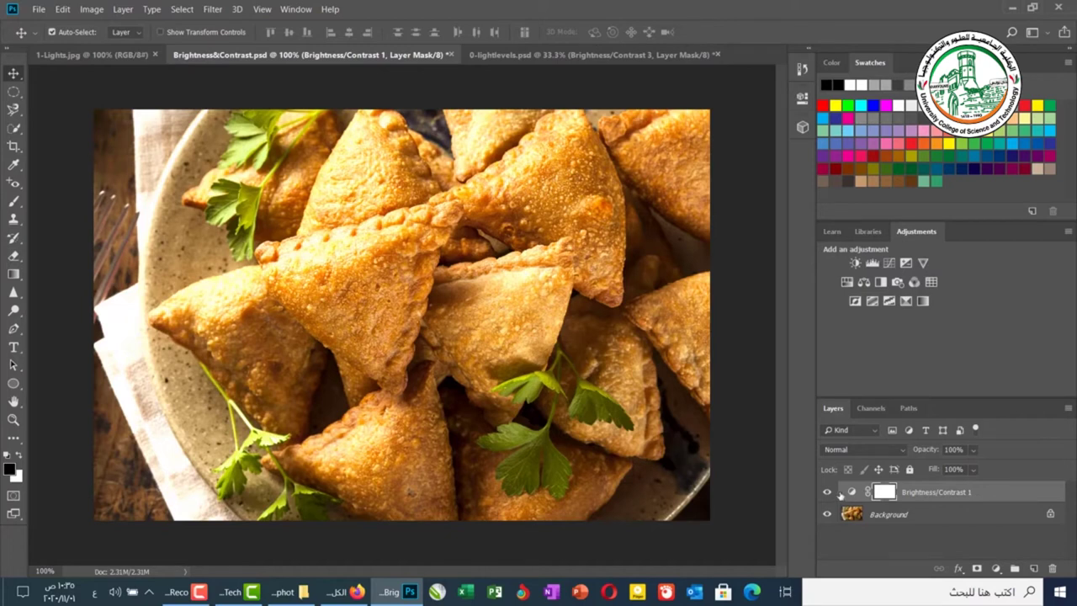
# Reopen the Brightness/Contrast 1 settings, try brightness at 100 and -100, and set it to 29.
pyautogui.click(852, 493)
pyautogui.doubleClick(852, 495)
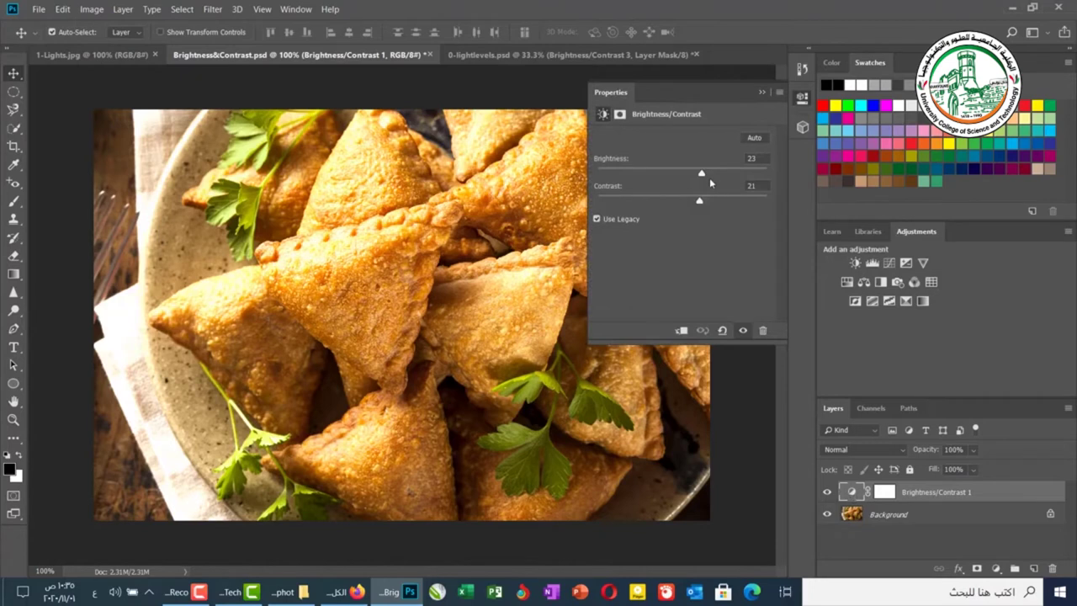
pyautogui.moveTo(702, 174); pyautogui.dragTo(707, 173)
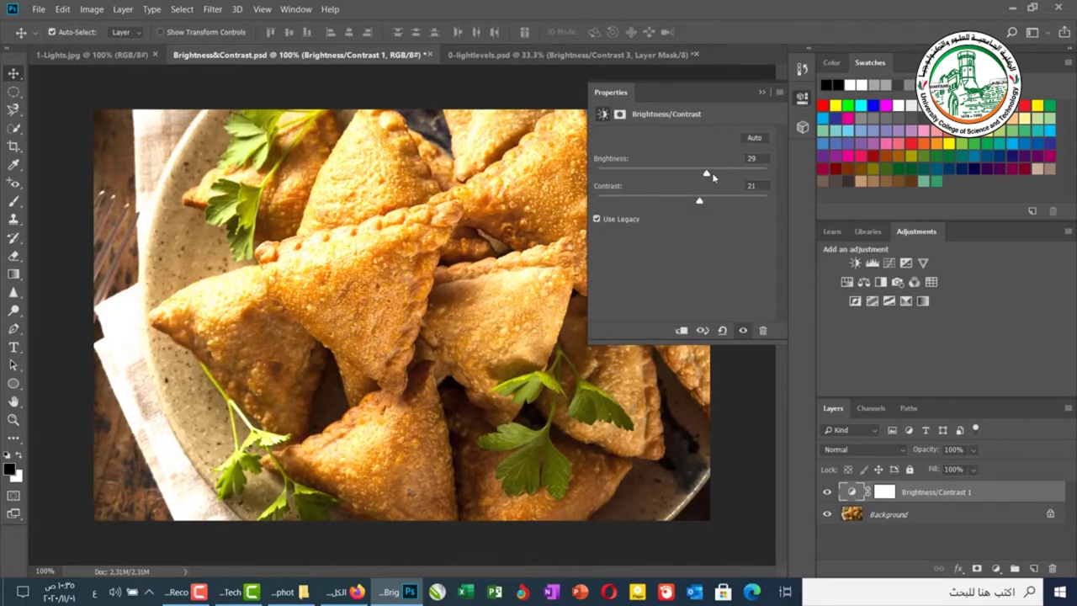
pyautogui.moveTo(712, 173); pyautogui.dragTo(776, 174)
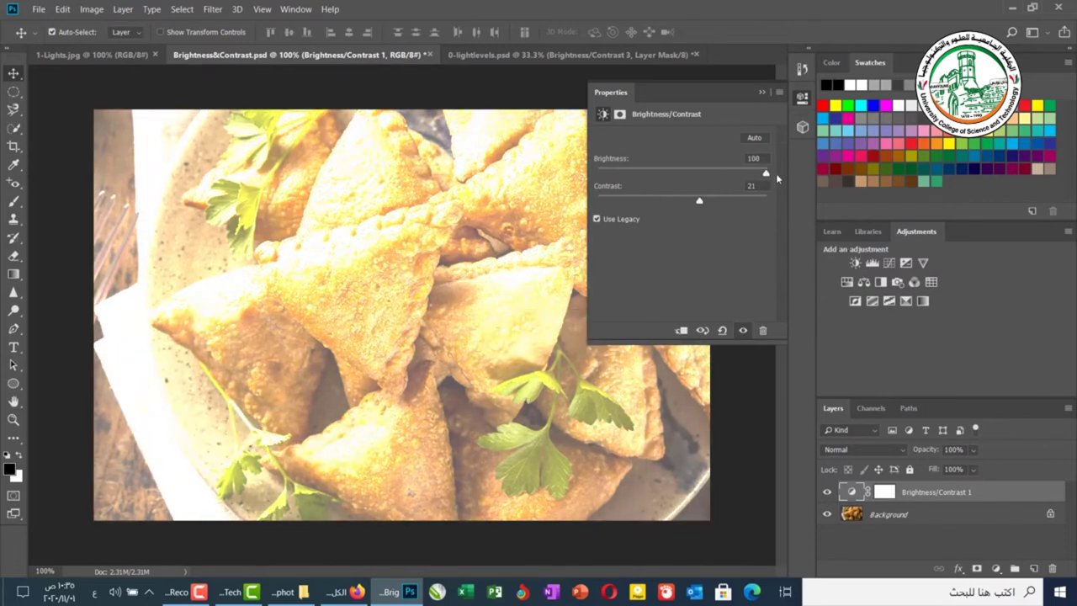
pyautogui.moveTo(766, 173); pyautogui.dragTo(599, 174)
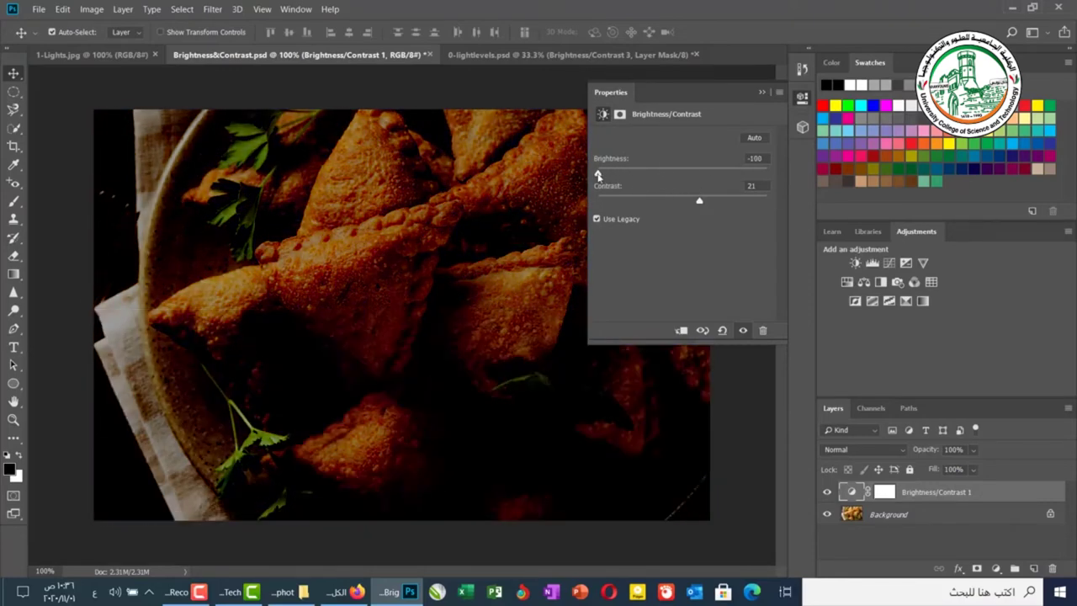
pyautogui.moveTo(598, 175); pyautogui.dragTo(707, 176)
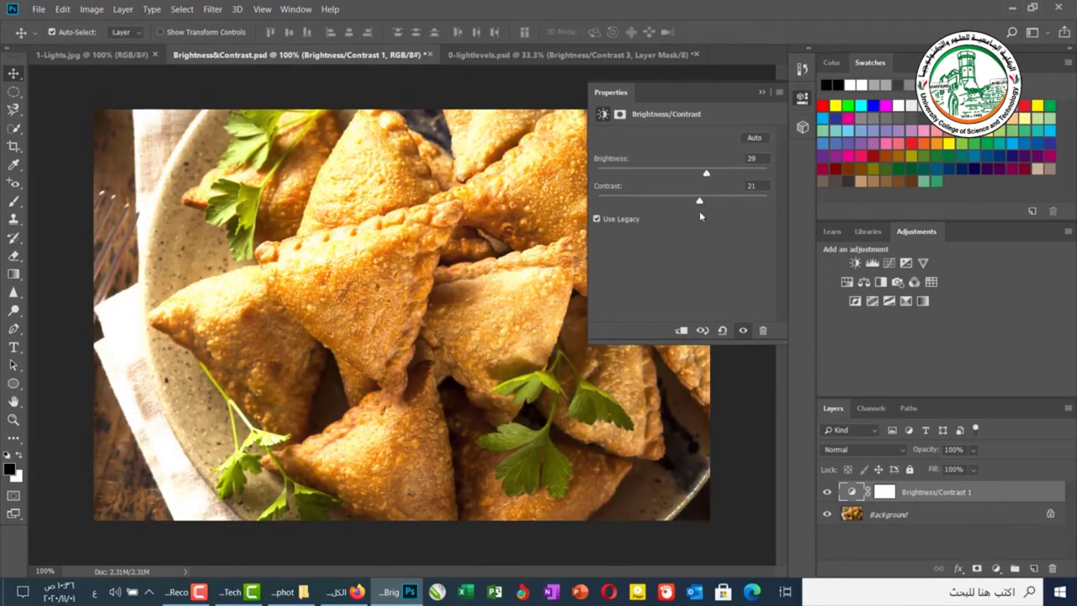
# Try contrast at 100 and -95 on the Brightness/Contrast 1 layer, and set it to 19.
pyautogui.moveTo(700, 201); pyautogui.dragTo(788, 214)
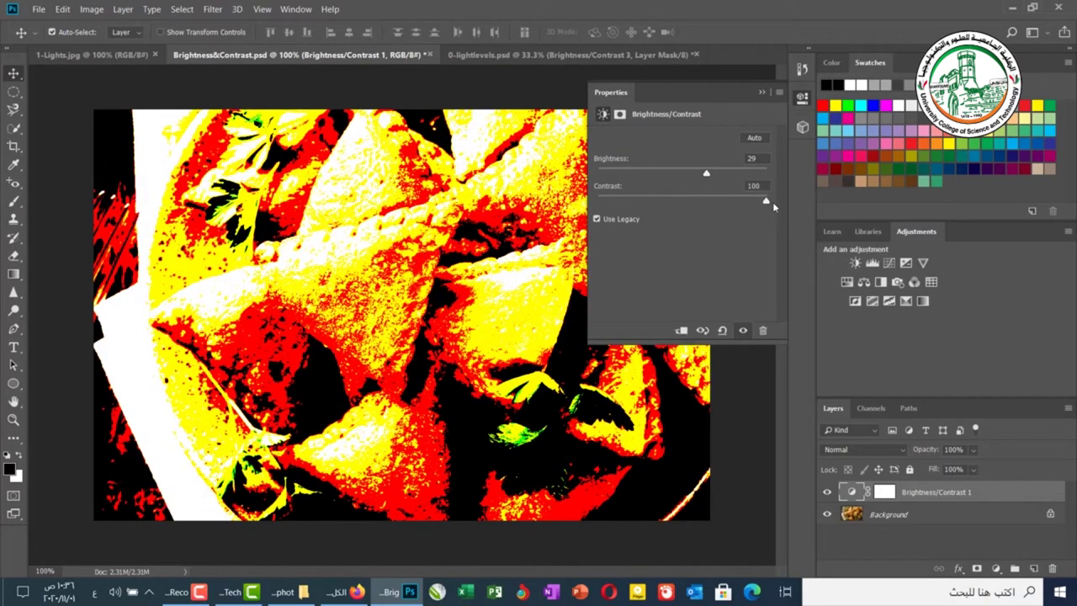
pyautogui.moveTo(768, 206); pyautogui.dragTo(603, 195)
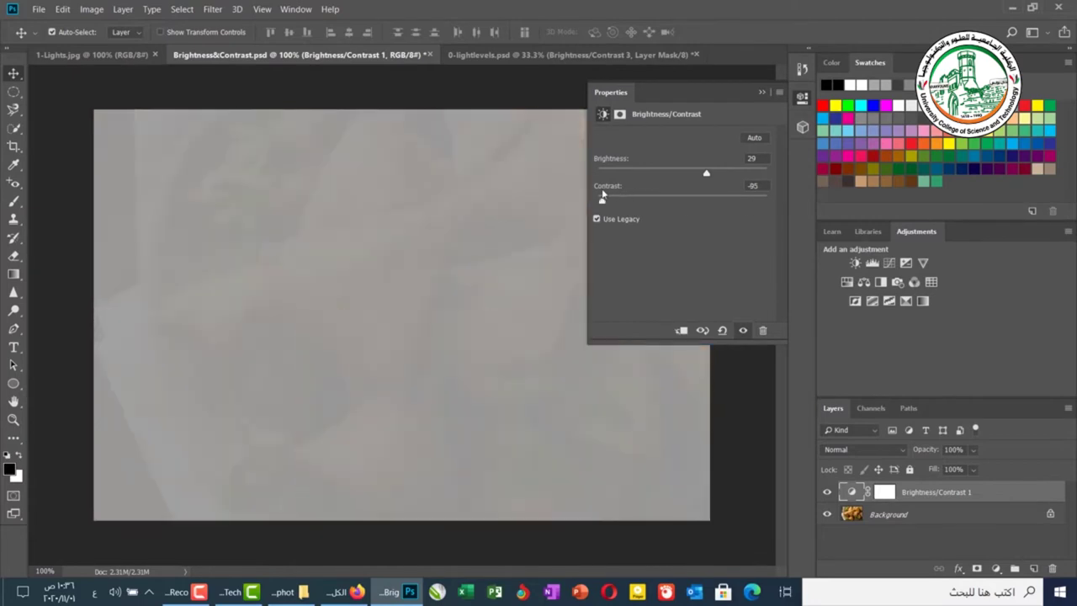
pyautogui.moveTo(603, 195); pyautogui.dragTo(699, 202)
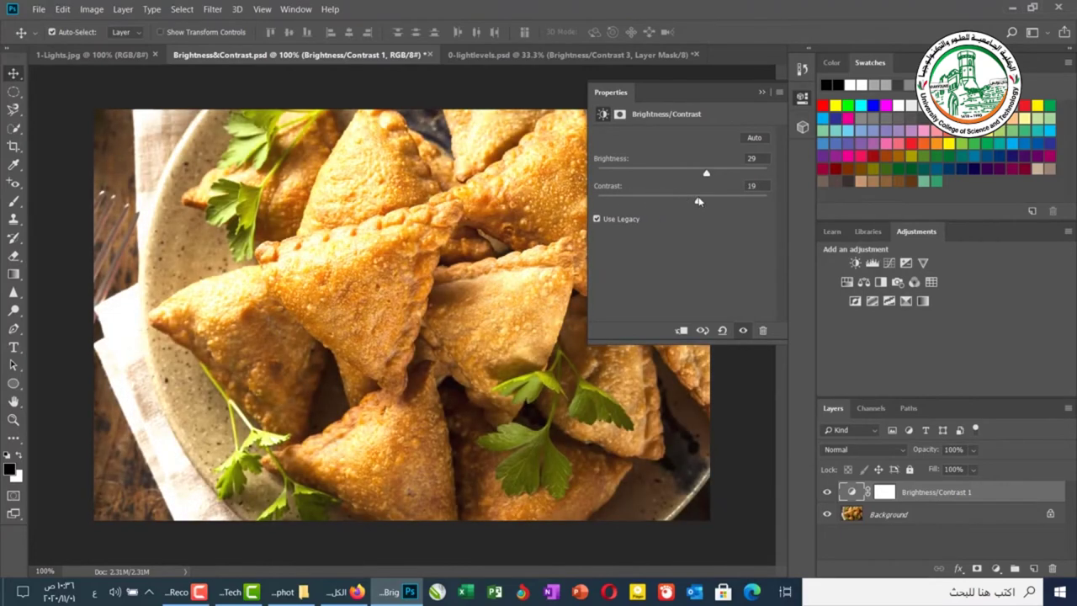
# Close the adjustment settings and toggle the Brightness/Contrast 1 layer's visibility to compare the re-edited photo with the original.
pyautogui.click(761, 92)
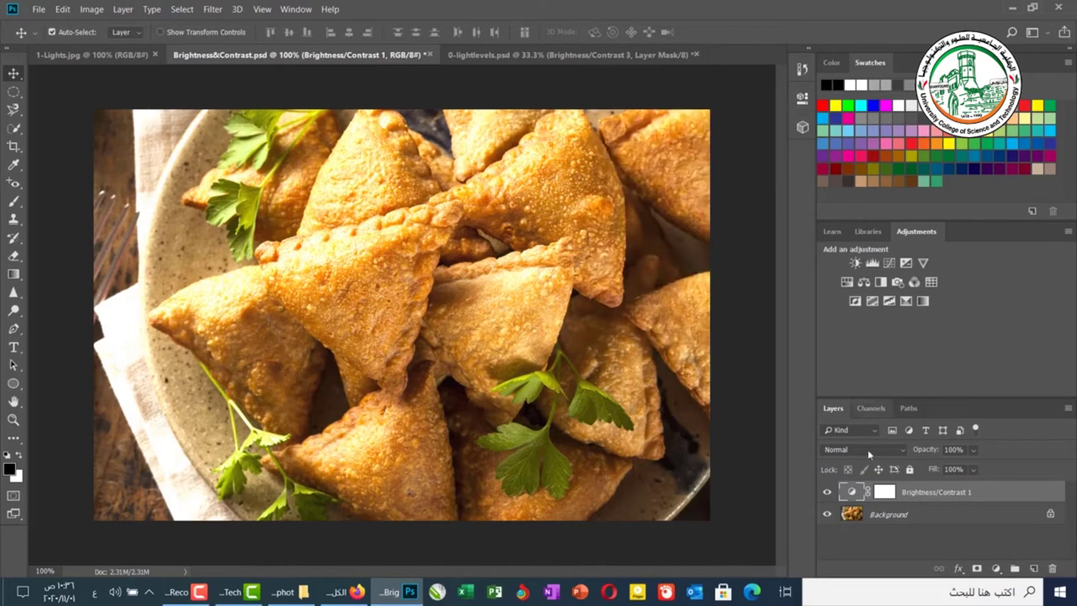
pyautogui.click(828, 494)
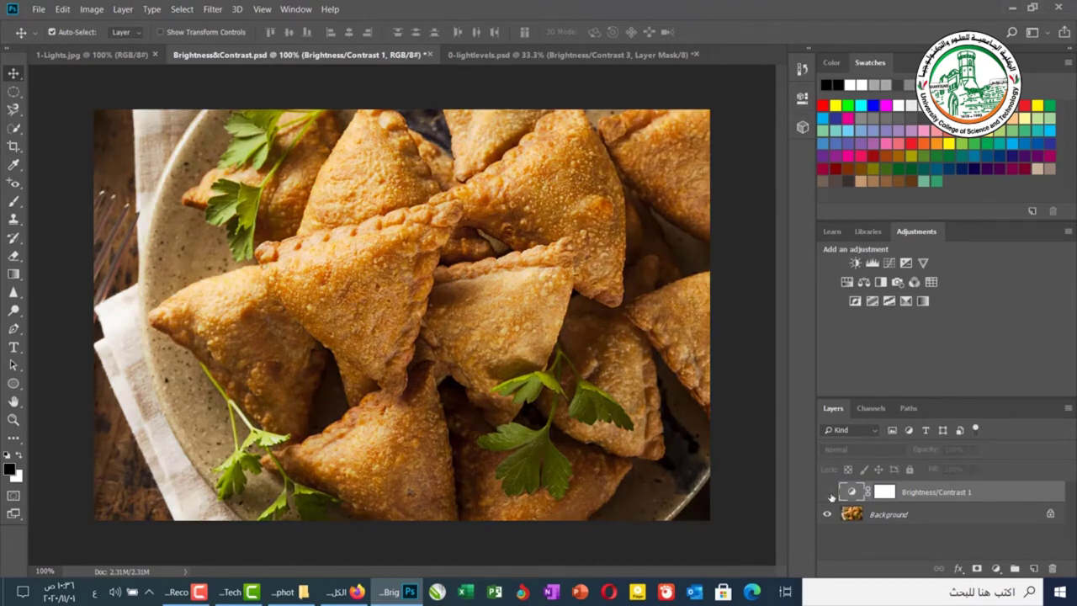
pyautogui.click(828, 493)
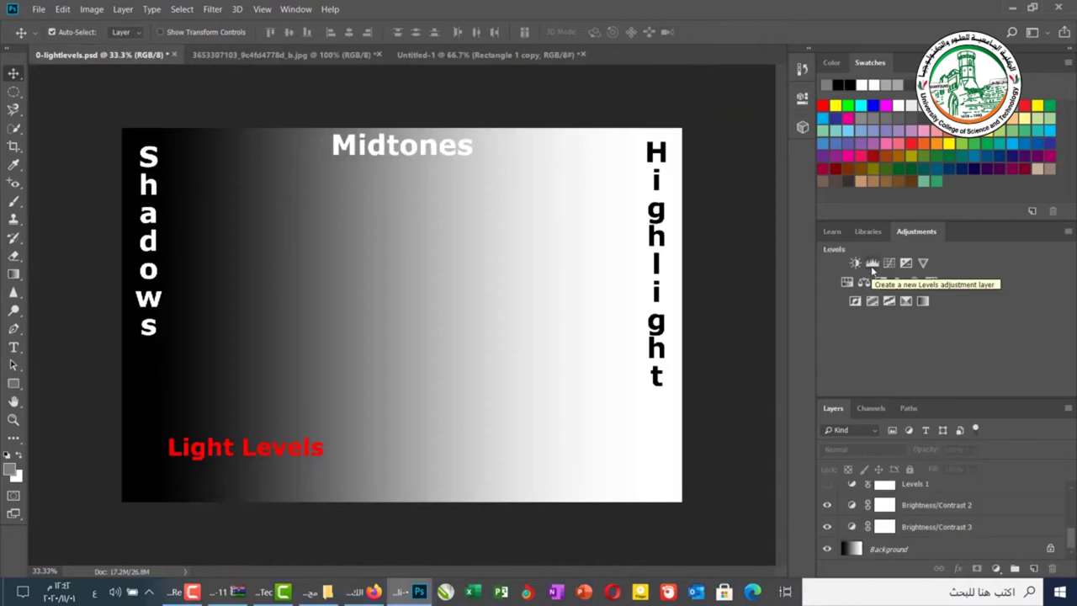
# Add a Levels adjustment layer to the light-levels gradient and try the presets from Darker through Midtones Brighter.
pyautogui.click(873, 266)
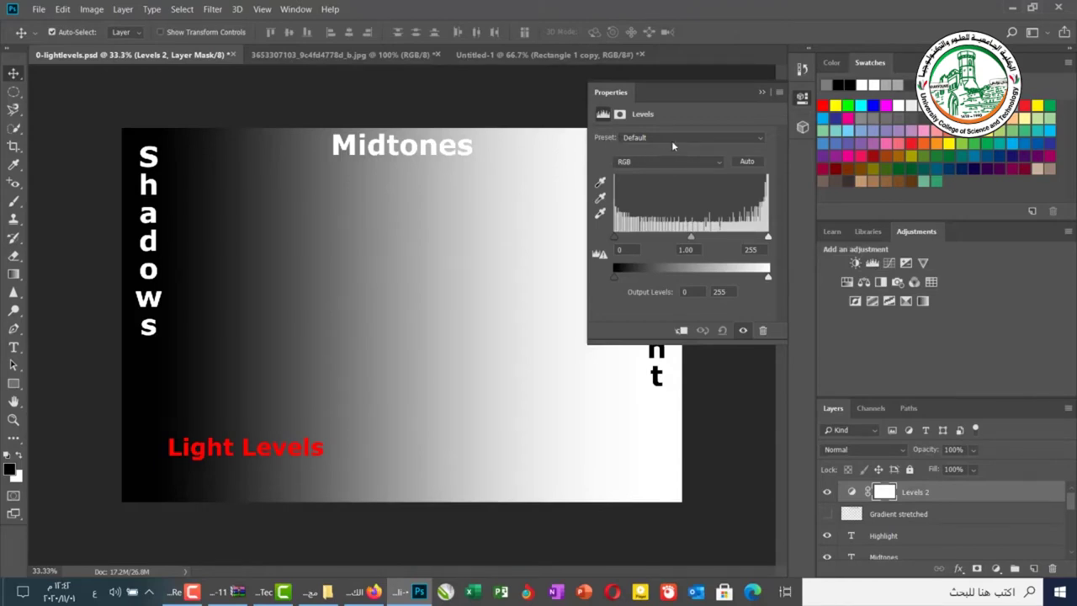
pyautogui.click(694, 137)
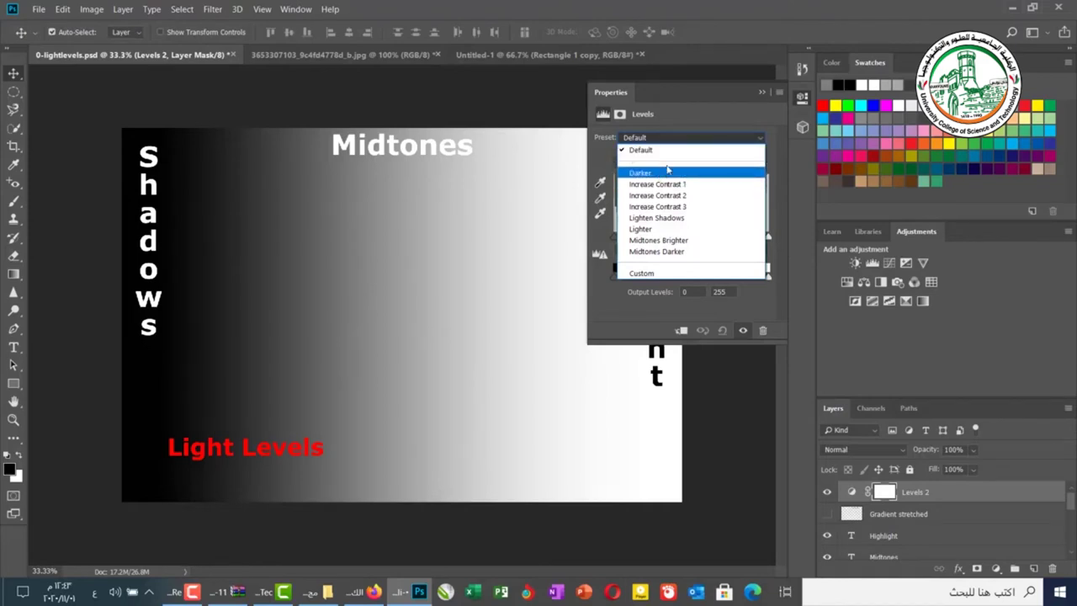
pyautogui.click(672, 173)
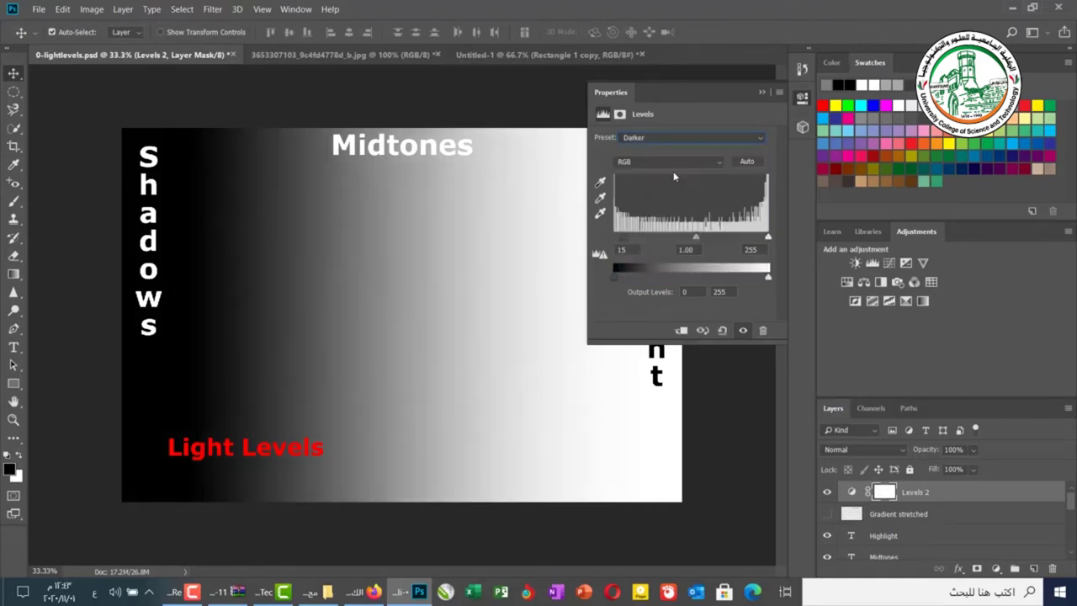
pyautogui.press('Down')
pyautogui.press('Down')
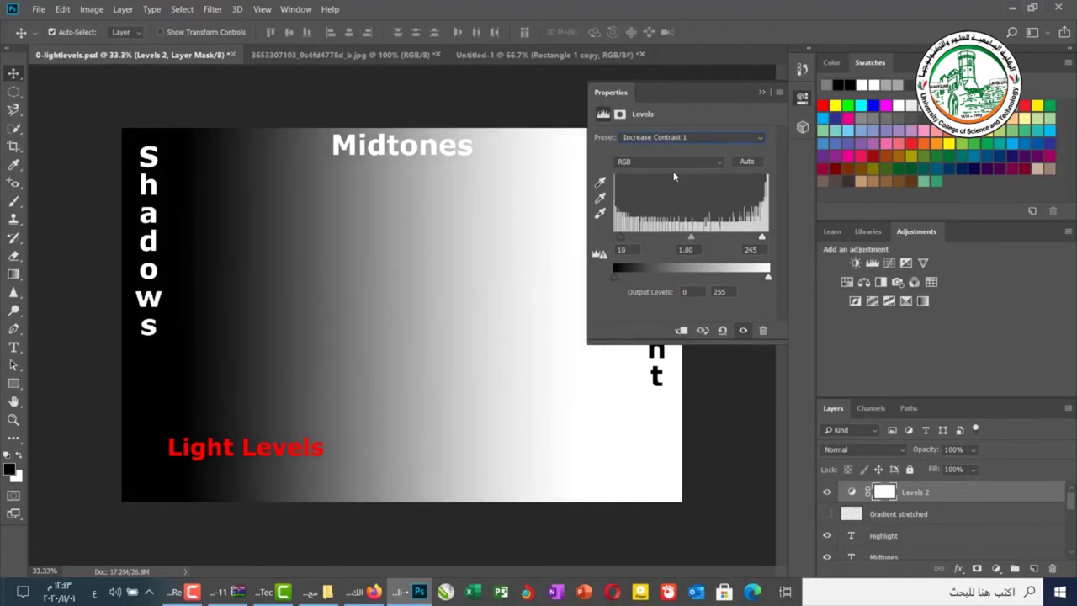
pyautogui.press('Down')
pyautogui.press('Down')
pyautogui.press('Down')
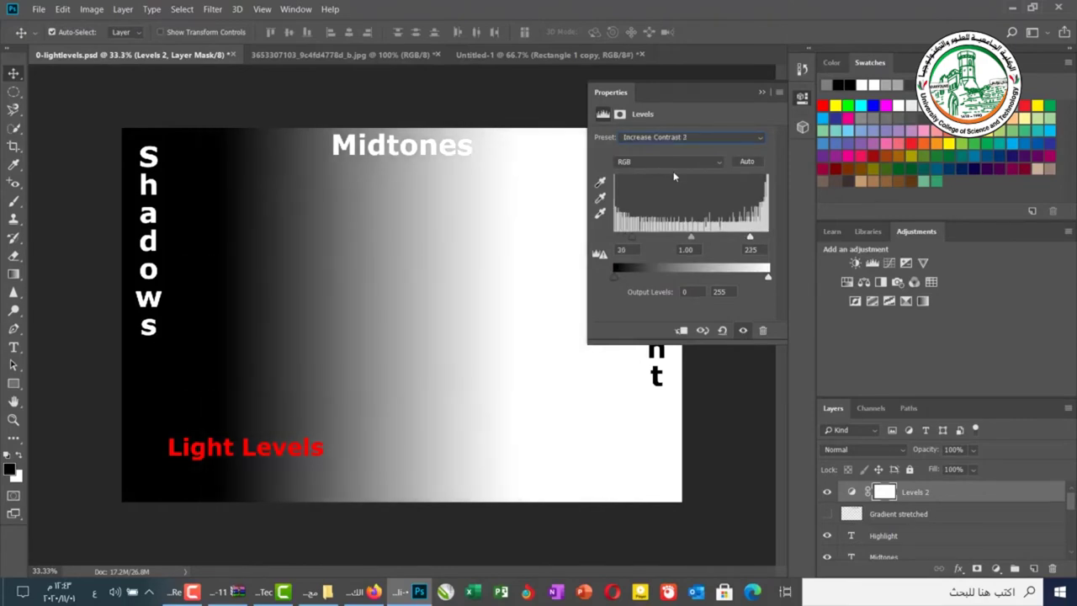
pyautogui.press('Down')
pyautogui.press('Down')
pyautogui.press('Down')
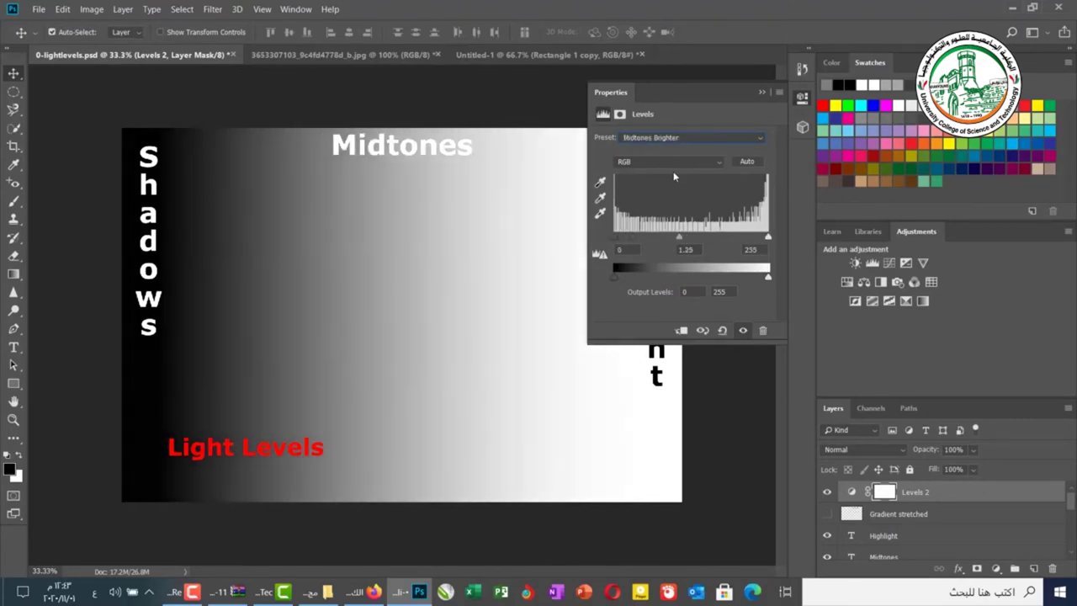
# Cycle the Levels preset back to Default, try the Auto correction, and reset the adjustment to its defaults.
pyautogui.press('Up')
pyautogui.press('Up')
pyautogui.press('Up')
pyautogui.press('Up')
pyautogui.press('Up')
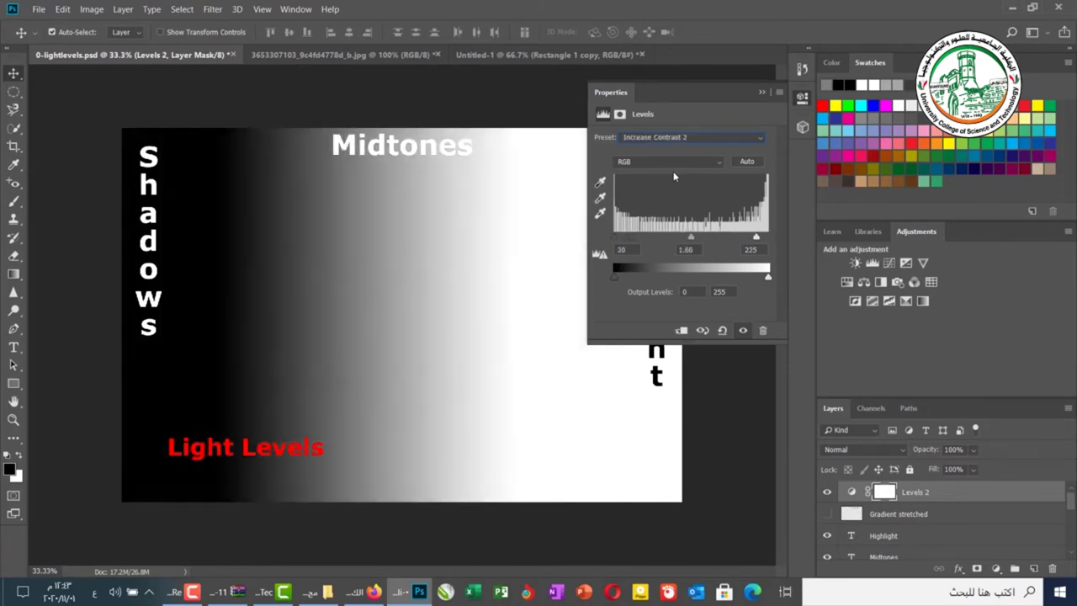
pyautogui.press('Up')
pyautogui.press('Up')
pyautogui.press('Up')
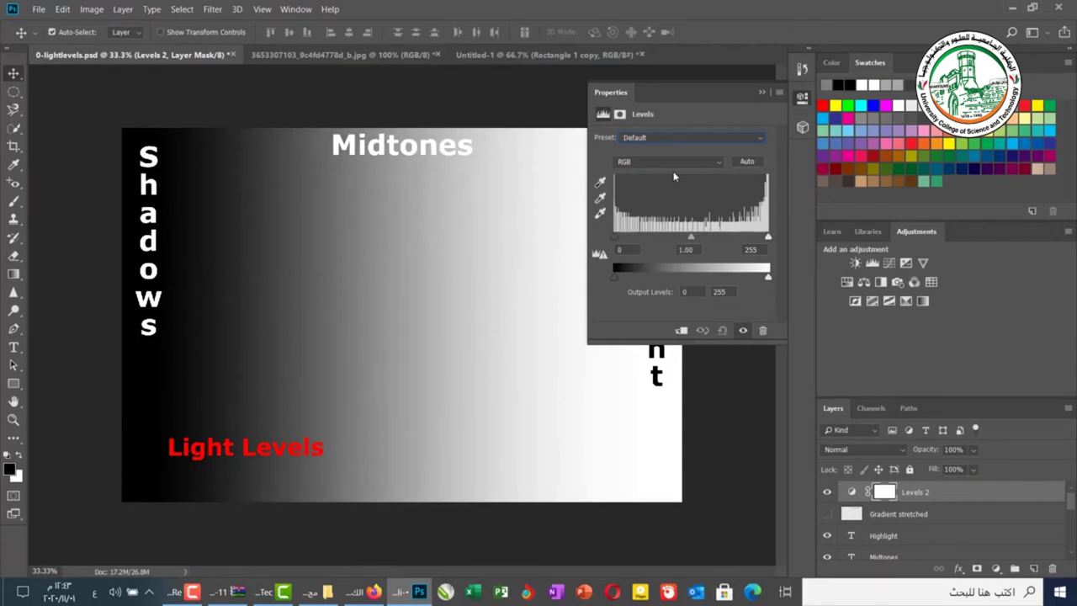
pyautogui.click(746, 161)
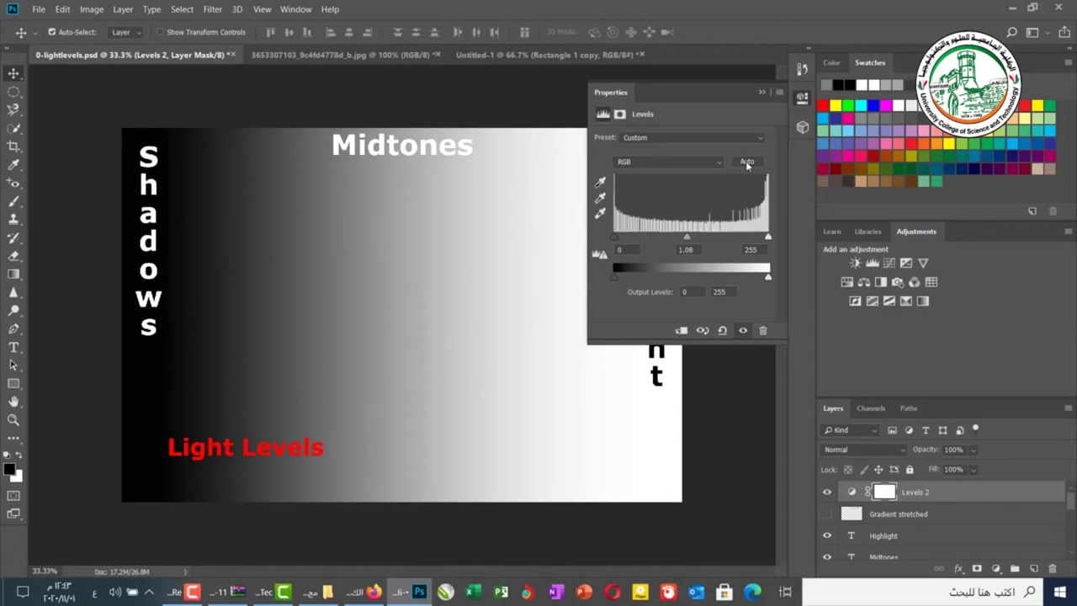
pyautogui.click(722, 331)
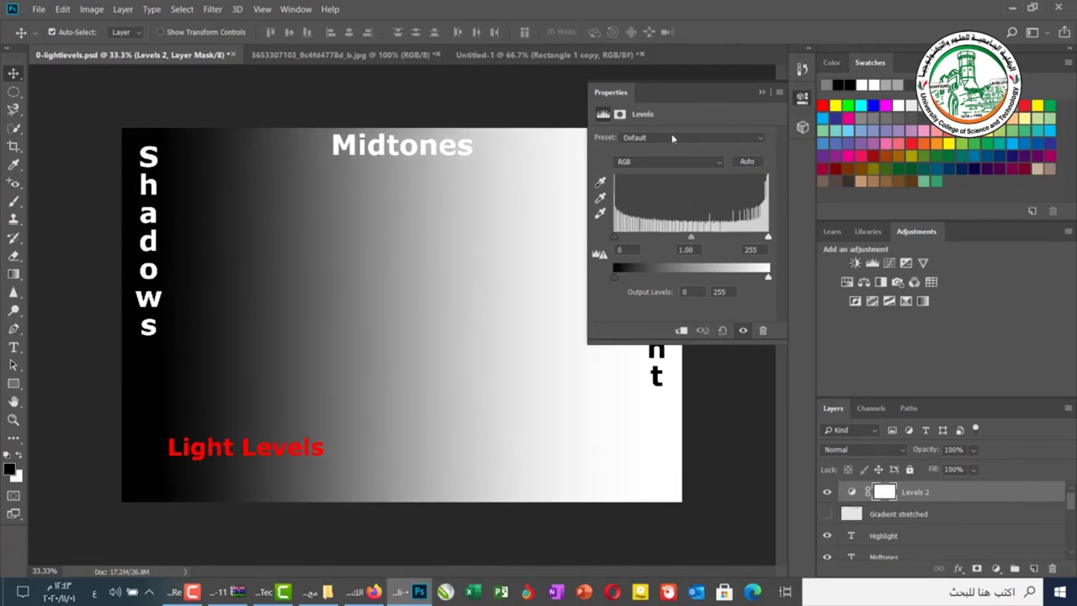
# Add a Levels adjustment layer to the Untitled-1 document, try the black input at 95 and back at 0, and test the white input.
pyautogui.click(536, 56)
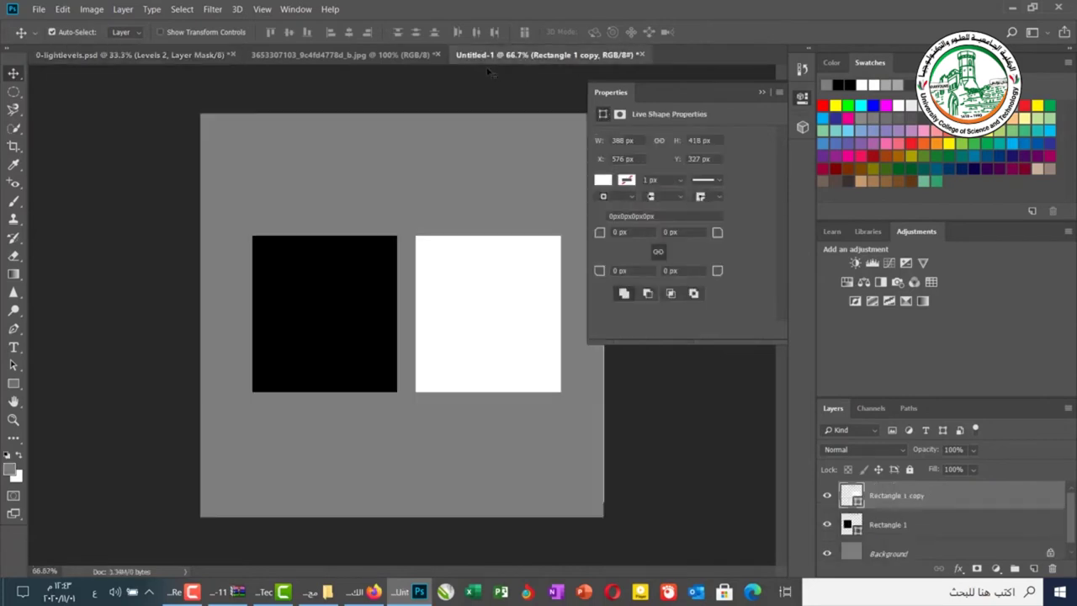
pyautogui.click(762, 94)
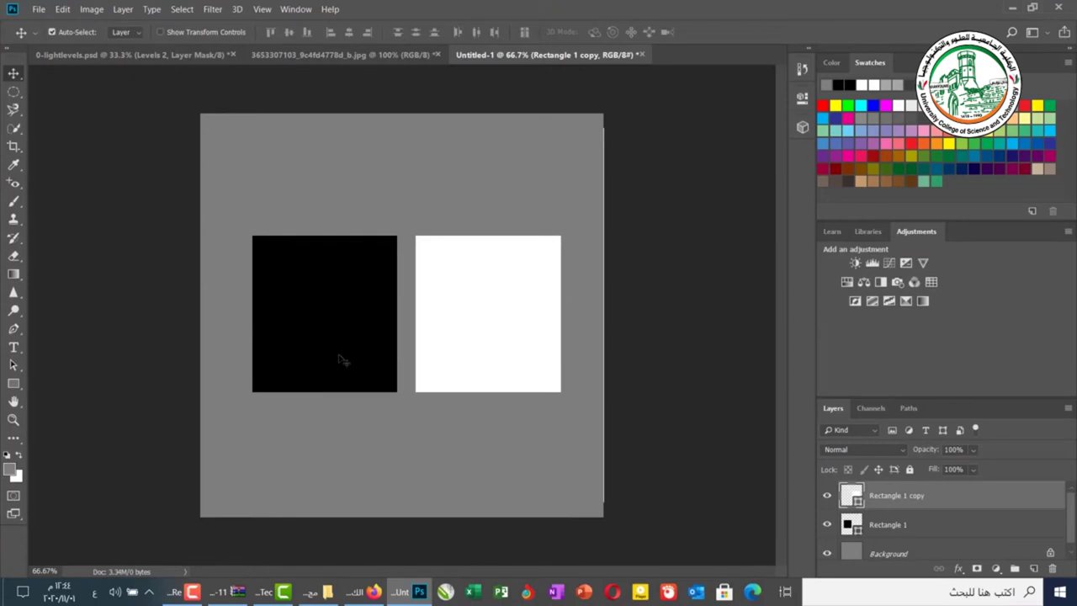
pyautogui.click(873, 262)
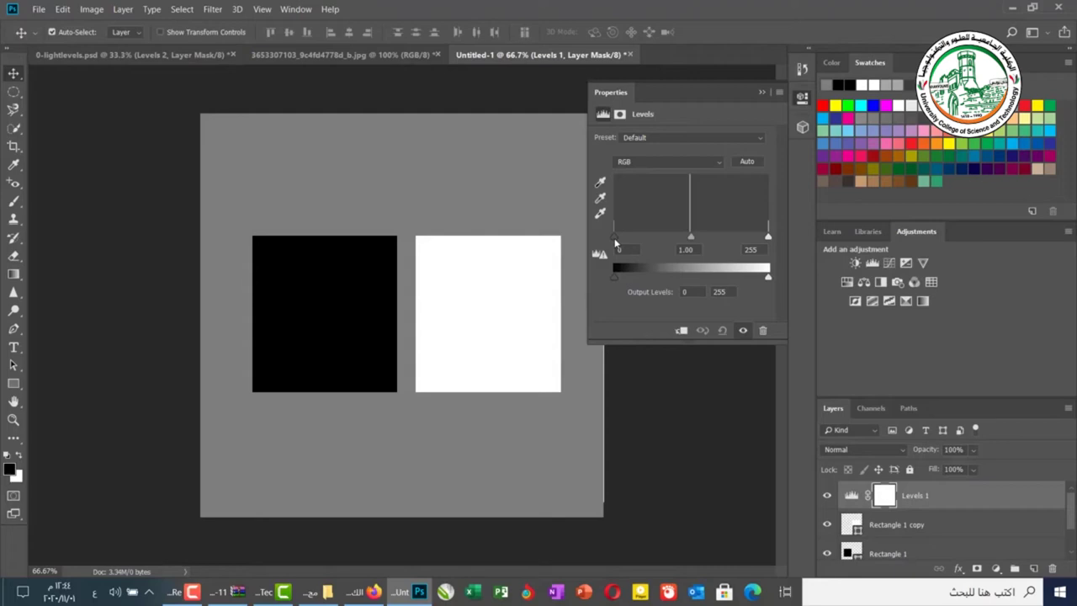
pyautogui.moveTo(615, 240); pyautogui.dragTo(670, 239)
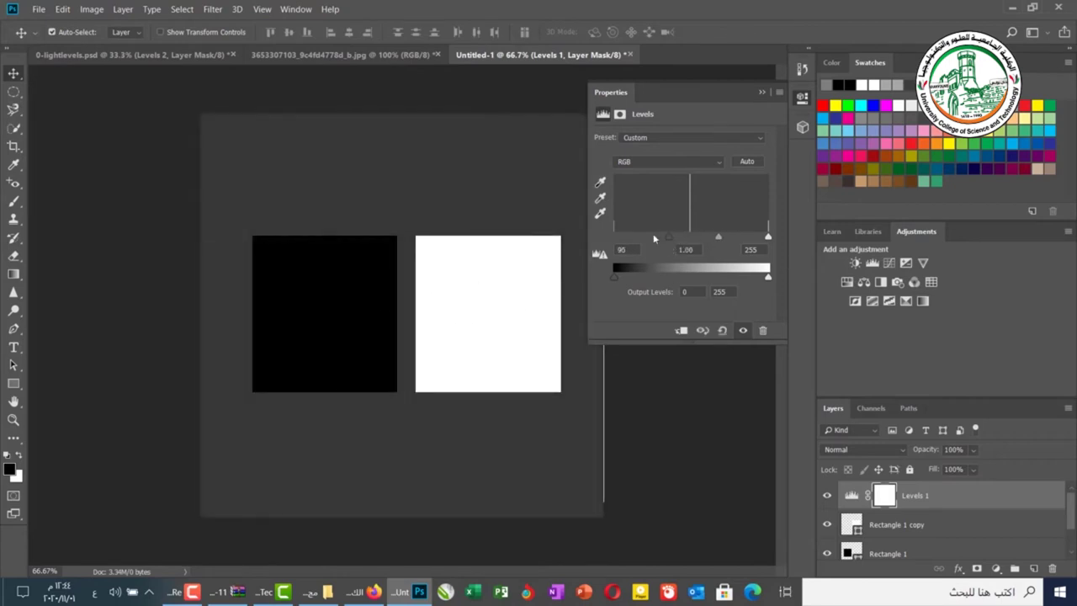
pyautogui.moveTo(667, 236); pyautogui.dragTo(602, 243)
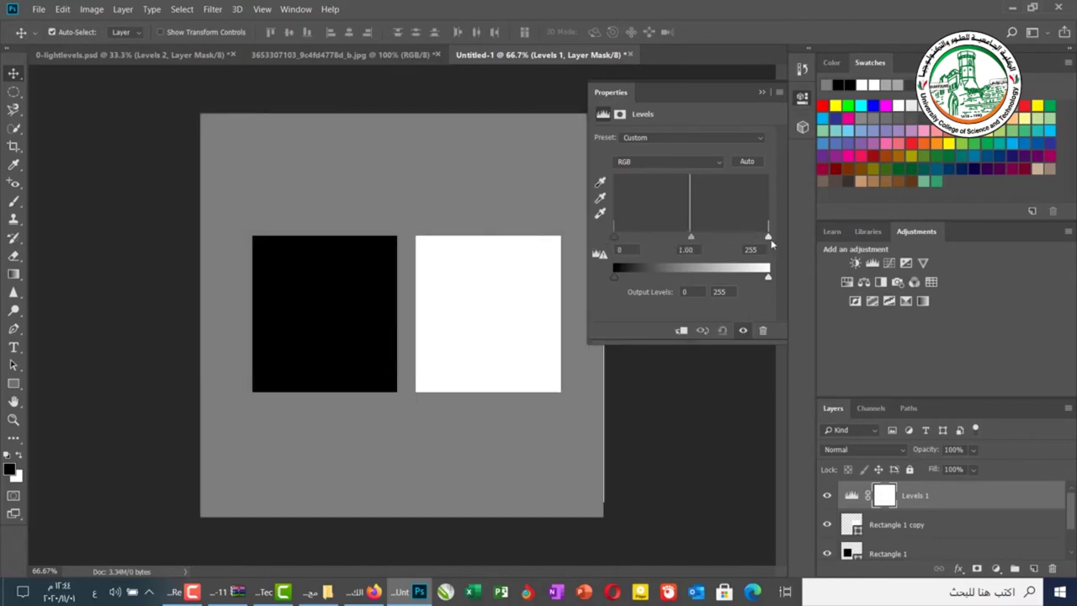
pyautogui.moveTo(767, 239)
pyautogui.mouseDown()
pyautogui.moveTo(648, 236)
pyautogui.moveTo(775, 237)
pyautogui.mouseUp()
# On the gradient's Levels 2 layer, try the black and white inputs and a midtone of 0.45, and return the midtone to 1.00.
pyautogui.click(168, 56)
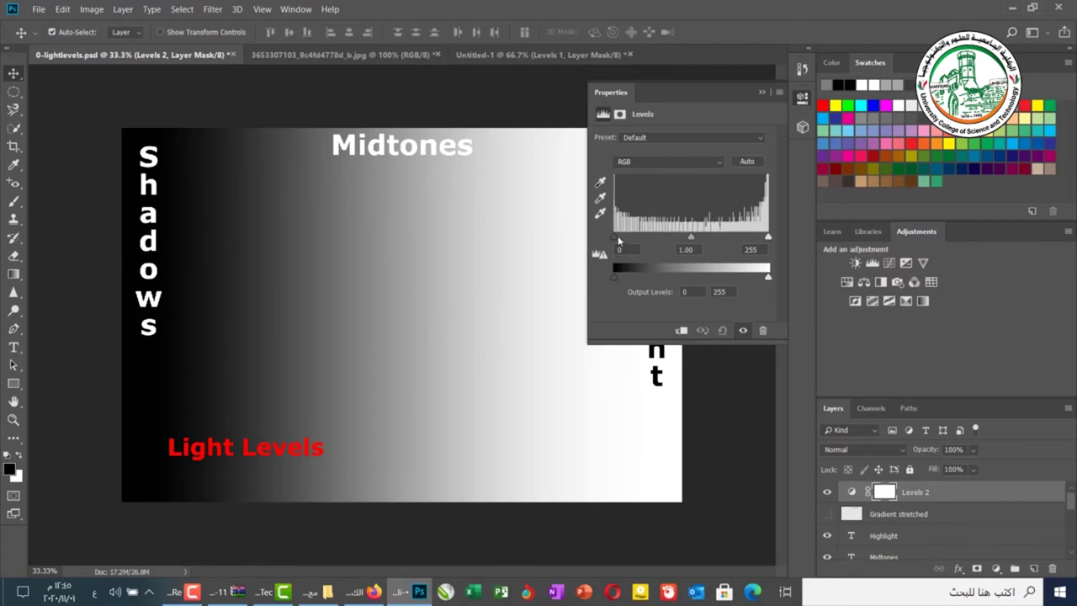
pyautogui.moveTo(619, 240); pyautogui.dragTo(564, 243)
pyautogui.moveTo(770, 239)
pyautogui.mouseDown()
pyautogui.moveTo(707, 237)
pyautogui.moveTo(768, 237)
pyautogui.mouseUp()
pyautogui.moveTo(692, 239); pyautogui.dragTo(728, 246)
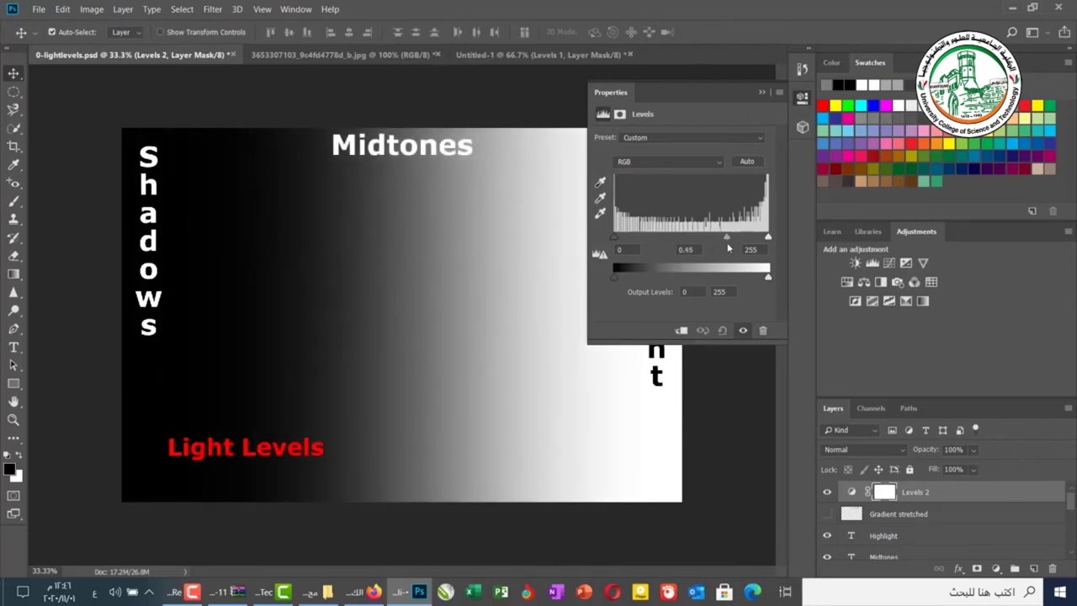
pyautogui.moveTo(729, 246); pyautogui.dragTo(692, 241)
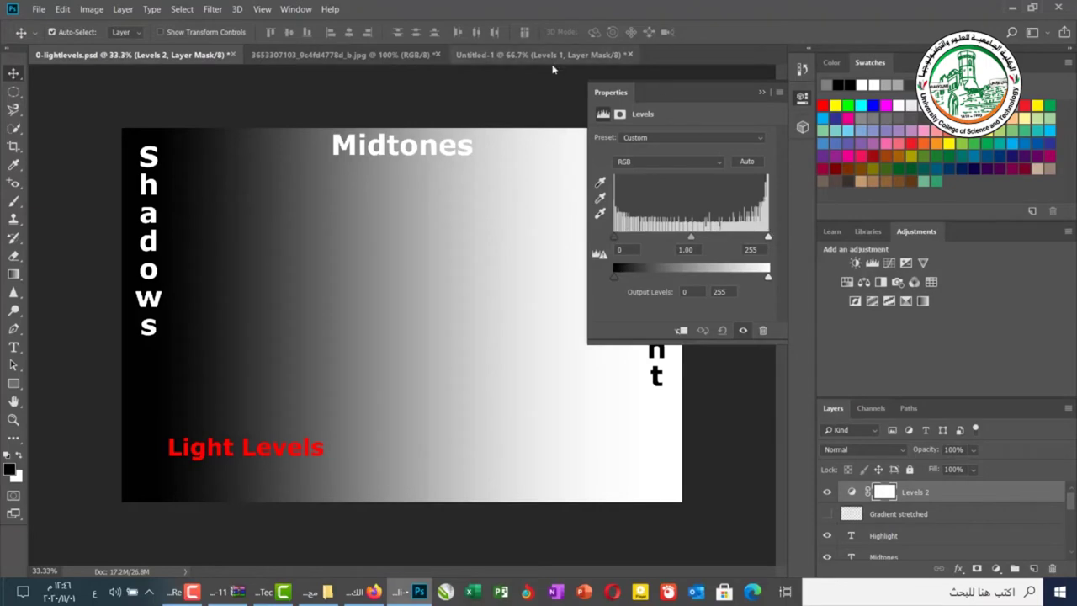
# Add a Levels adjustment layer to the landscape photo with RGB inputs of 17 and 252, and toggle its visibility to compare.
pyautogui.click(345, 54)
pyautogui.click(802, 97)
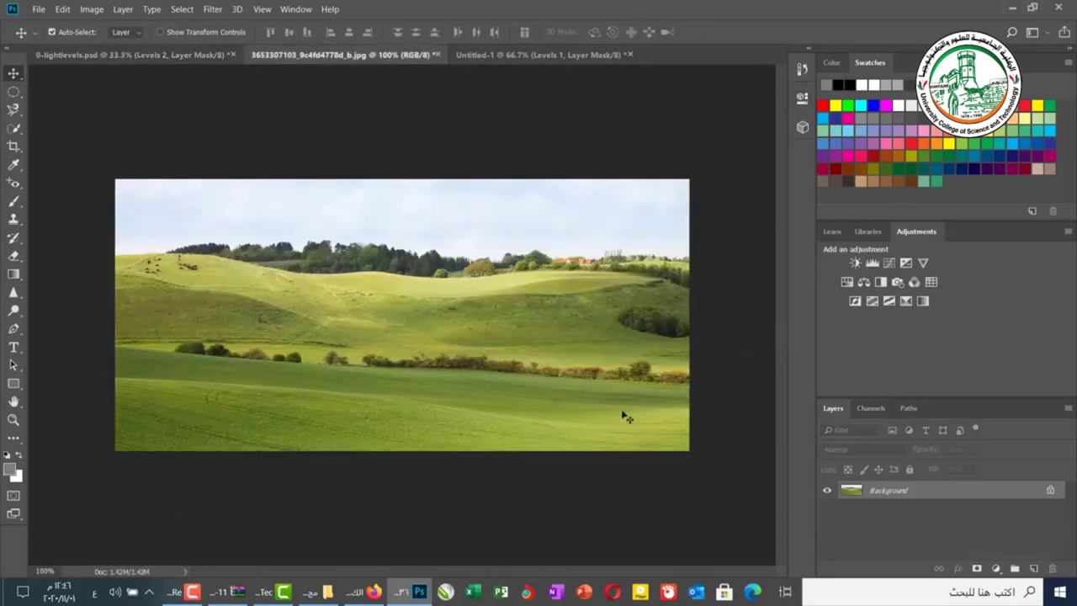
pyautogui.click(873, 263)
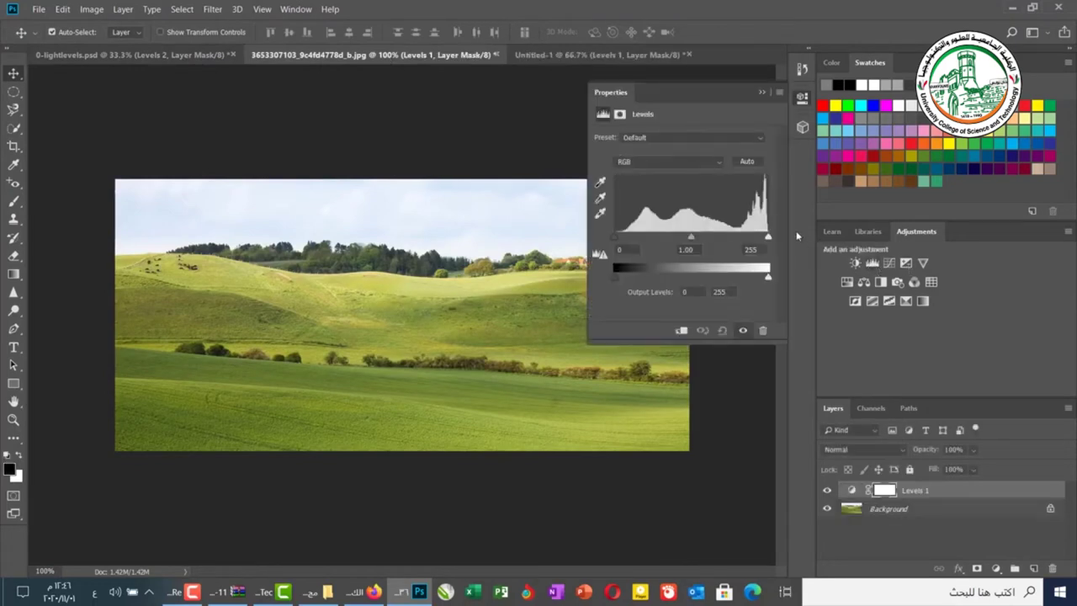
pyautogui.click(622, 164)
pyautogui.click(623, 168)
pyautogui.moveTo(617, 243); pyautogui.dragTo(625, 242)
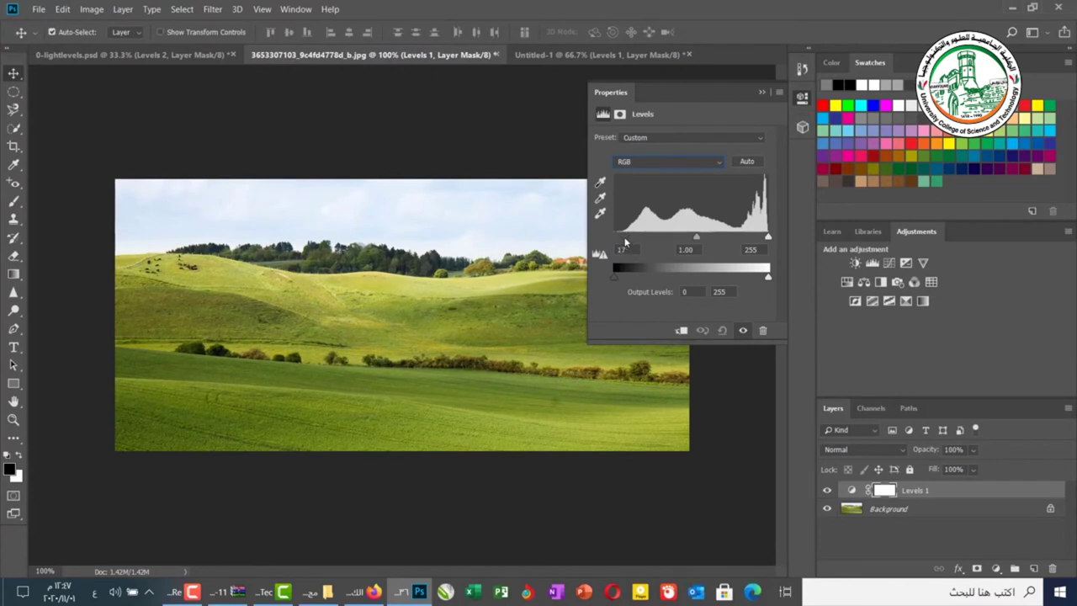
pyautogui.moveTo(768, 240); pyautogui.dragTo(766, 240)
pyautogui.click(828, 490)
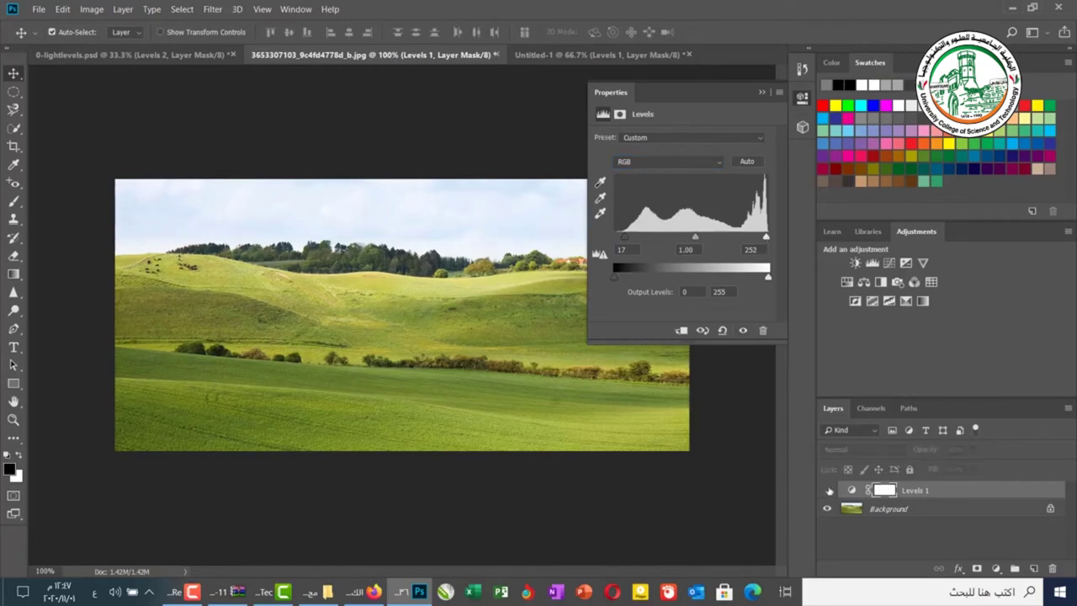
pyautogui.click(828, 490)
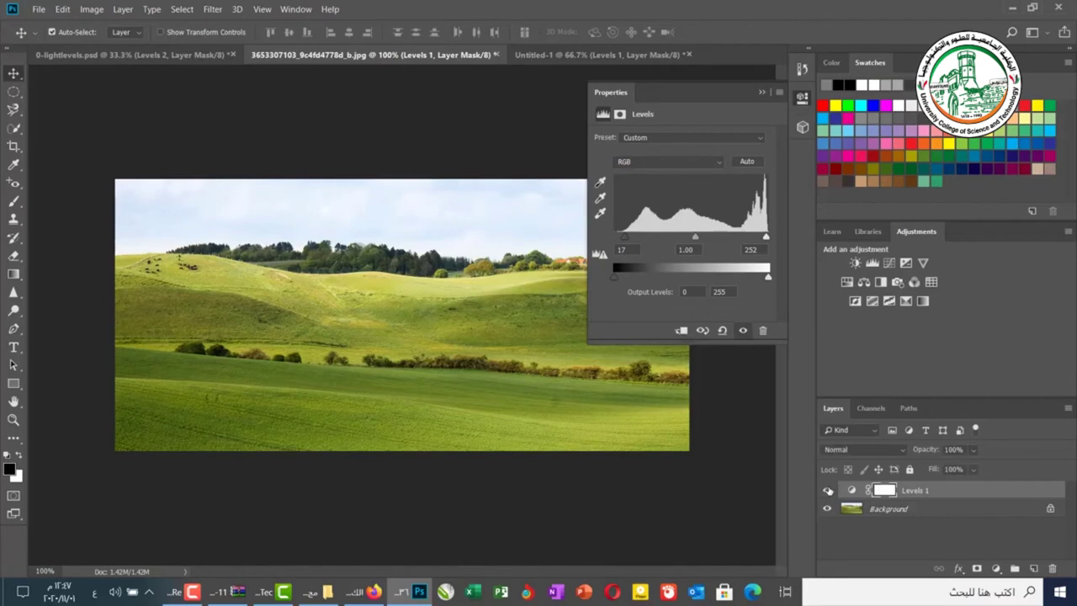
# Set the Levels 1 Green channel's black input to 23, lower its white input slightly, and toggle the layer to compare.
pyautogui.click(631, 163)
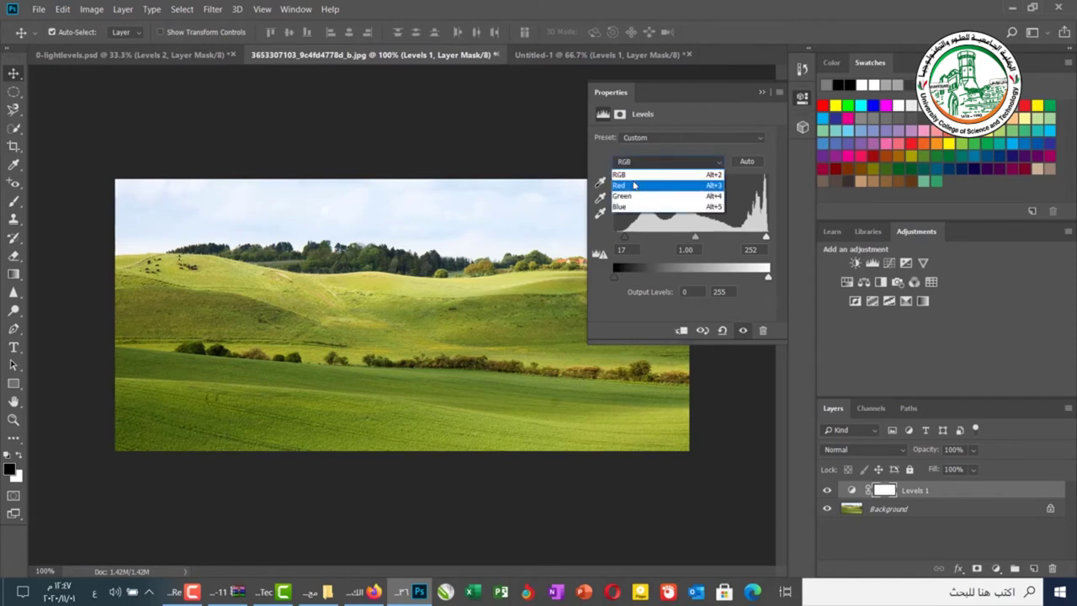
pyautogui.click(625, 195)
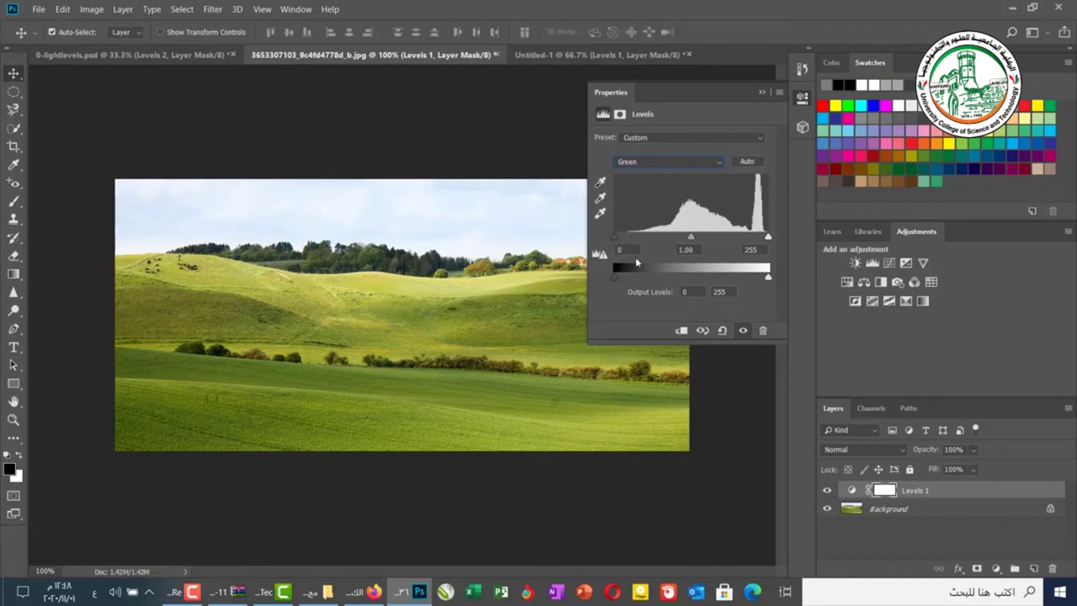
pyautogui.moveTo(615, 239); pyautogui.dragTo(629, 240)
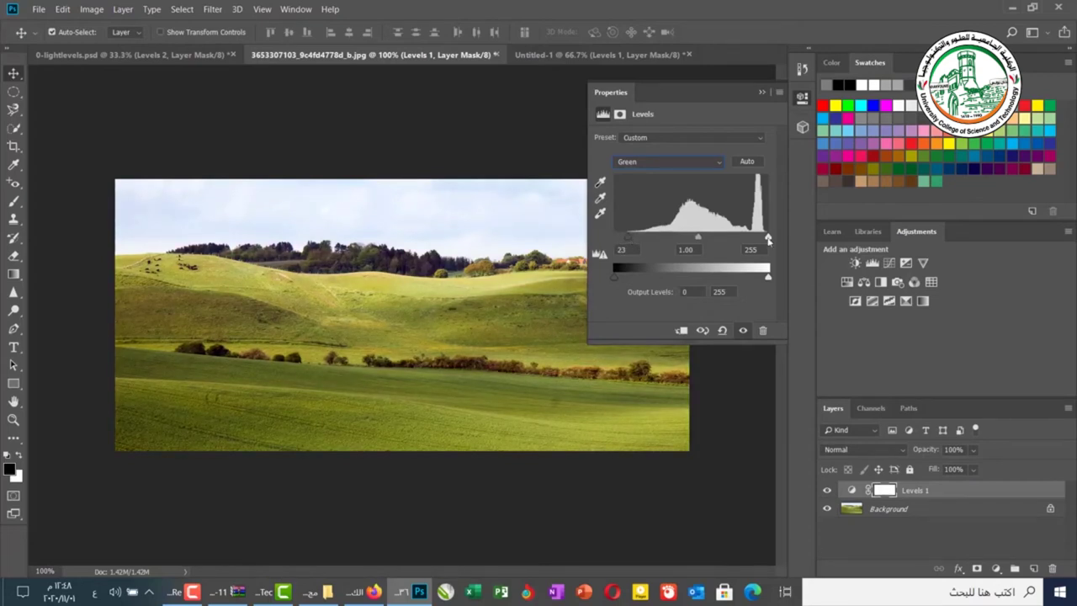
pyautogui.moveTo(767, 240); pyautogui.dragTo(765, 242)
pyautogui.click(826, 491)
pyautogui.click(827, 490)
pyautogui.click(696, 306)
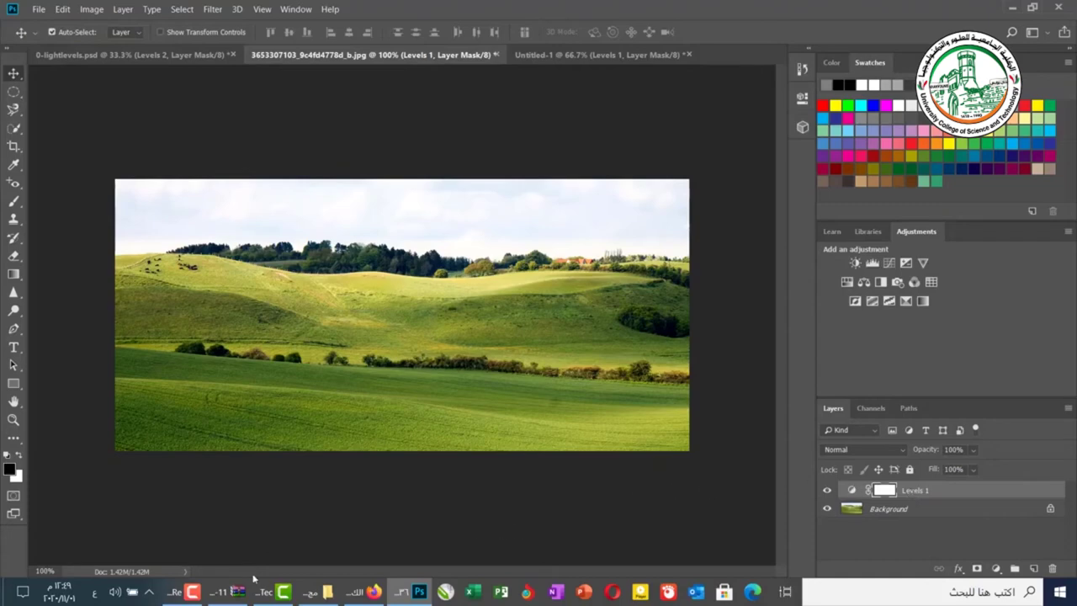
# Place the 6924847-forest-background-wallpaper image from the folder into the landscape document, scaled to about 31%, in the photo's upper-right corner.
pyautogui.click(330, 594)
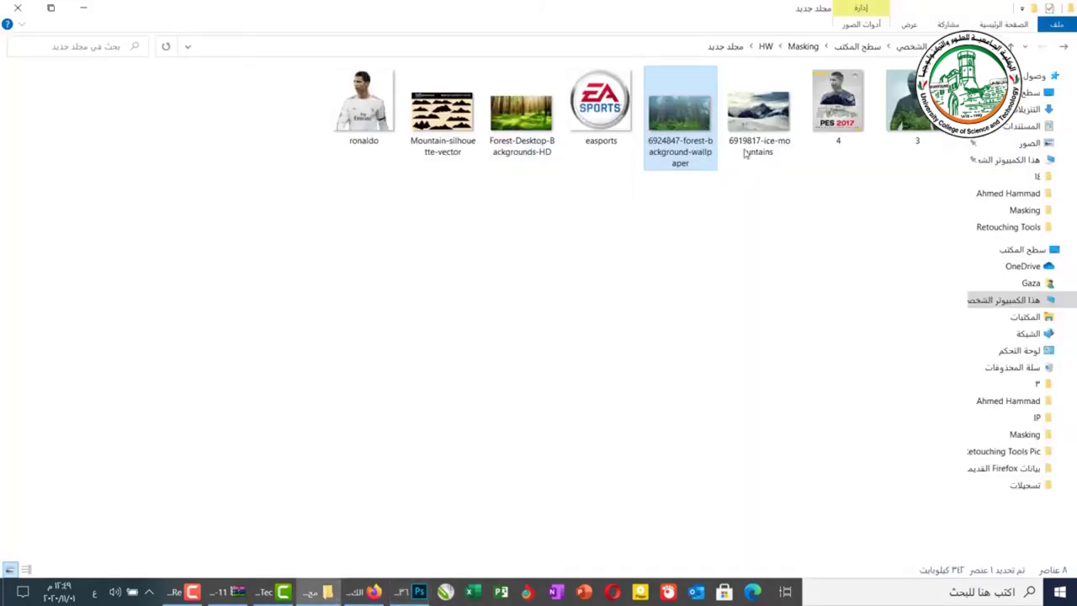
pyautogui.moveTo(697, 115); pyautogui.dragTo(424, 374)
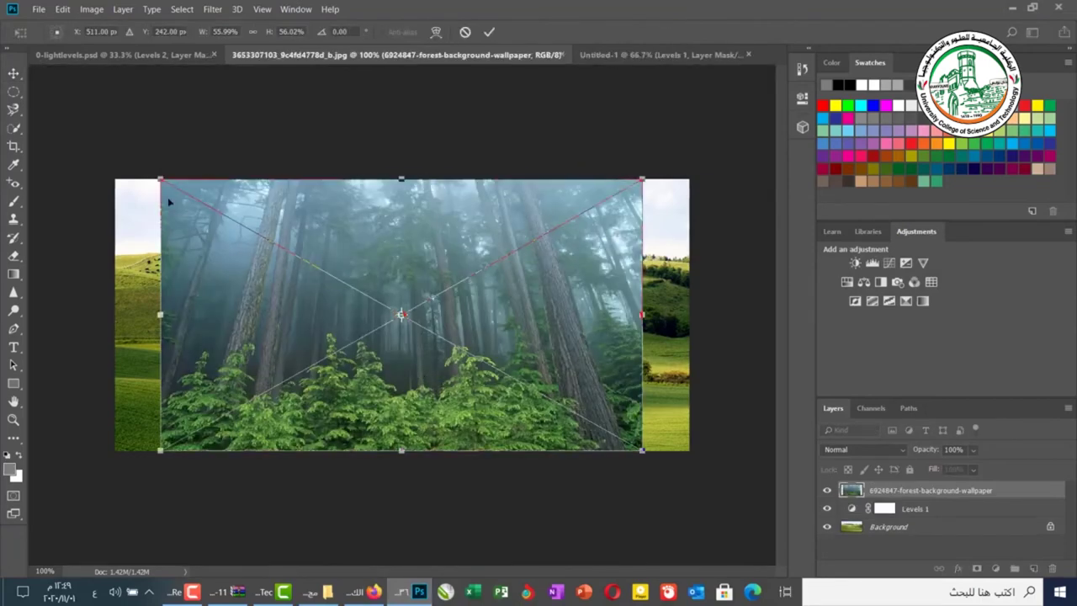
pyautogui.moveTo(161, 180); pyautogui.dragTo(388, 319)
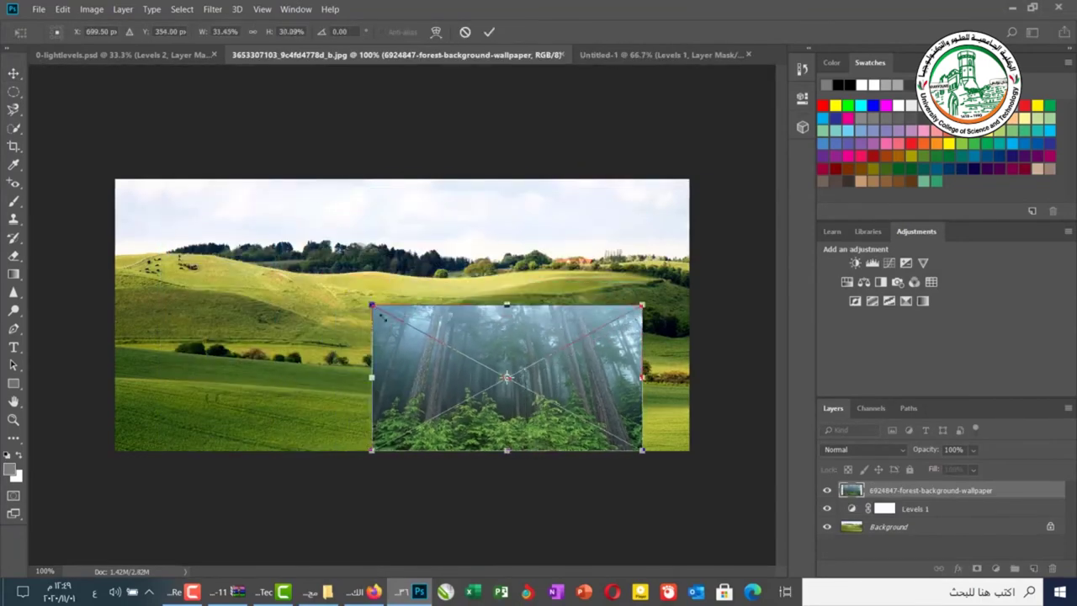
pyautogui.moveTo(492, 385); pyautogui.dragTo(588, 241)
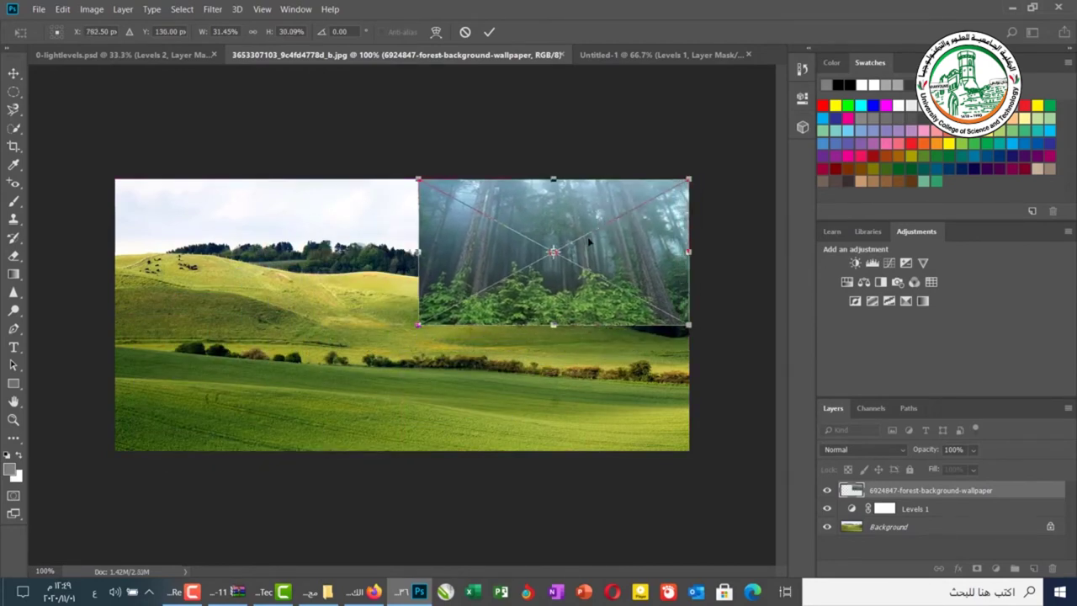
pyautogui.press('Return')
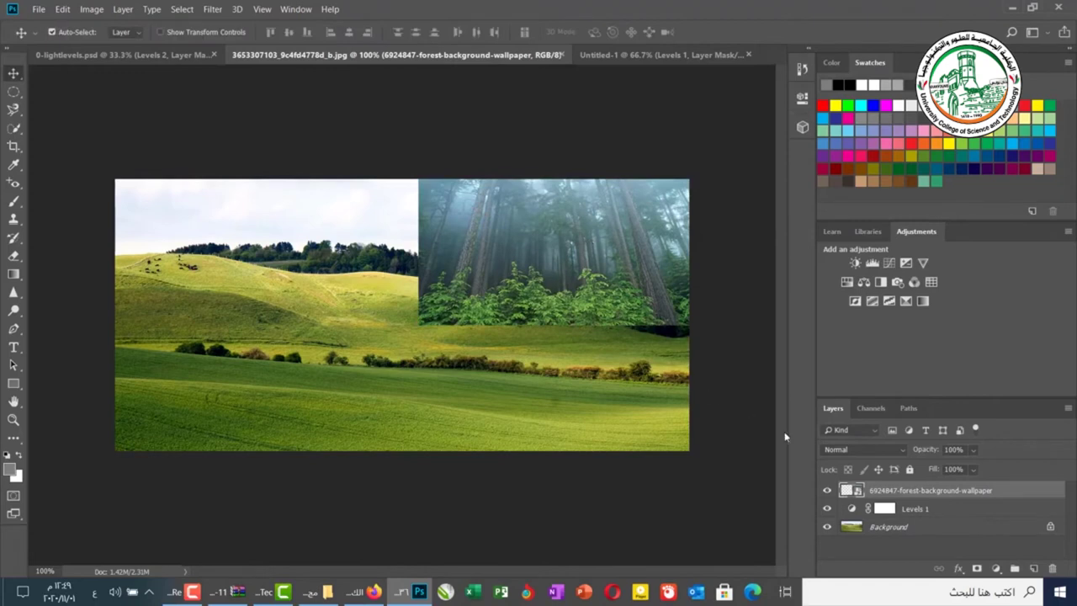
# Move the Levels 1 layer above the forest wallpaper layer and toggle its visibility to compare its effect on both images.
pyautogui.click(916, 513)
pyautogui.moveTo(919, 513); pyautogui.dragTo(913, 493)
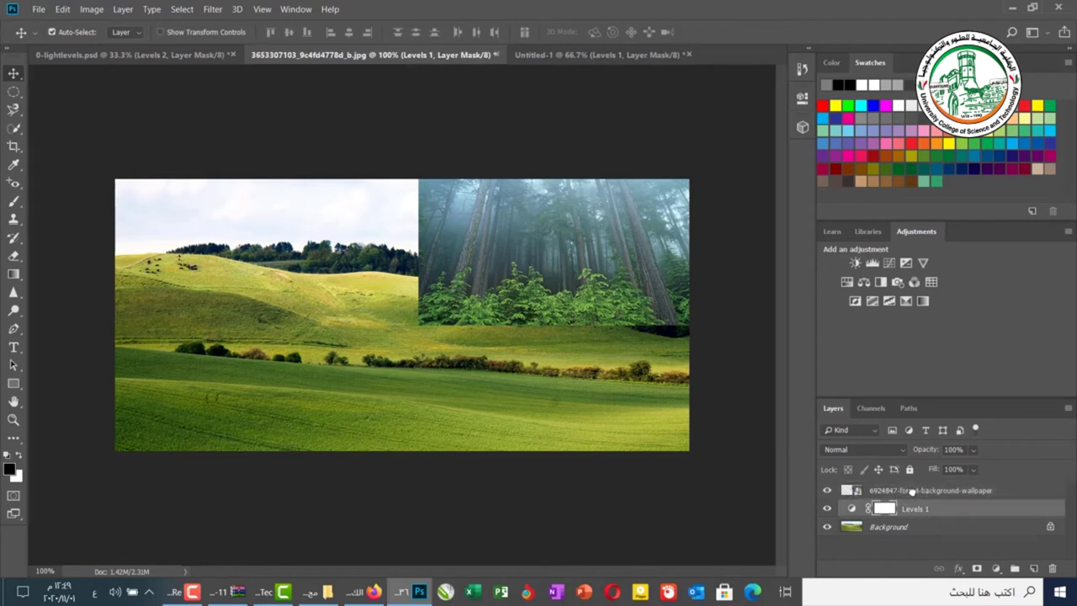
pyautogui.moveTo(915, 493)
pyautogui.mouseDown()
pyautogui.moveTo(911, 477)
pyautogui.moveTo(914, 504)
pyautogui.mouseUp()
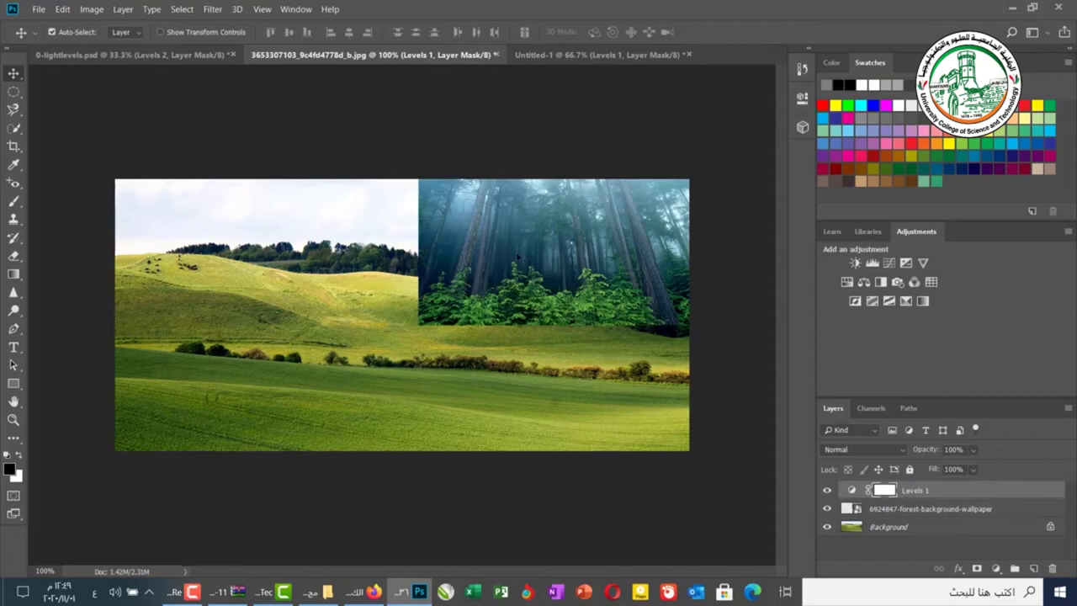
pyautogui.click(827, 491)
pyautogui.click(826, 493)
pyautogui.click(826, 492)
pyautogui.click(827, 493)
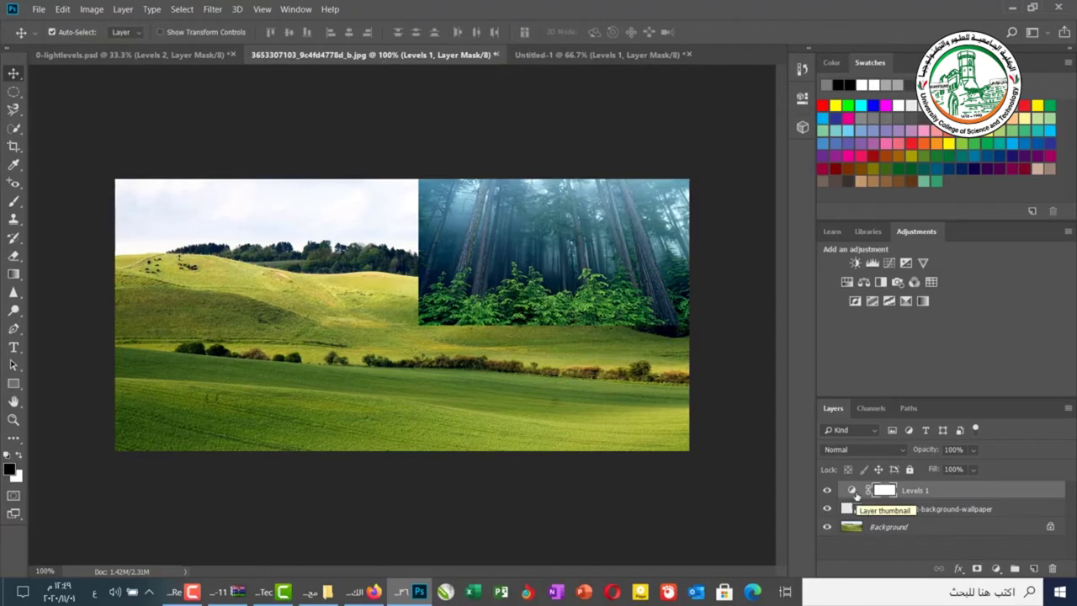
# Clip the Levels 1 adjustment to the forest wallpaper layer and toggle its visibility to compare the effect.
pyautogui.doubleClick(855, 493)
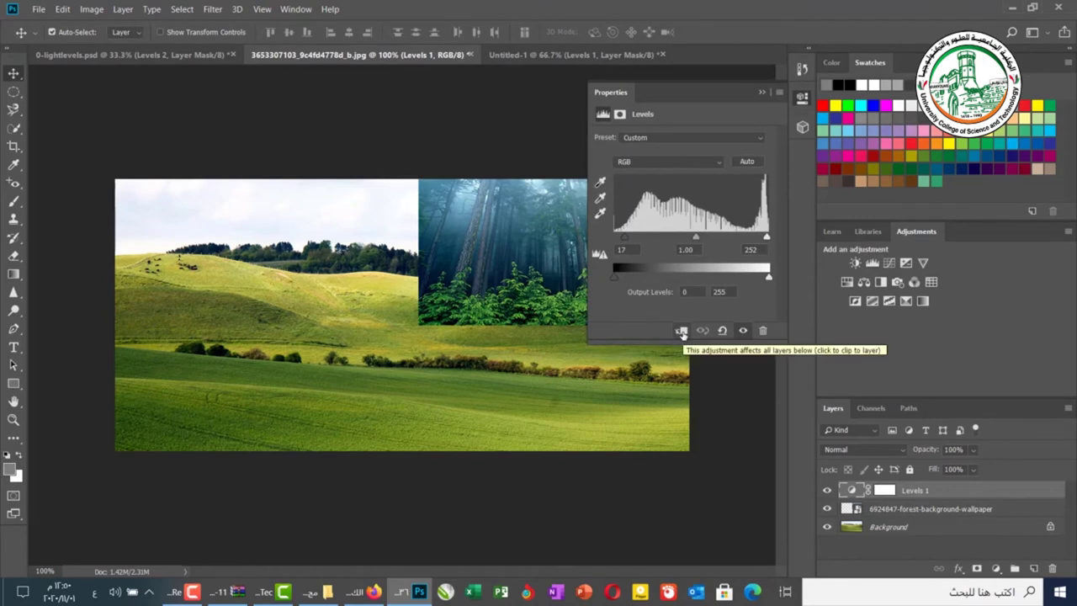
pyautogui.click(682, 331)
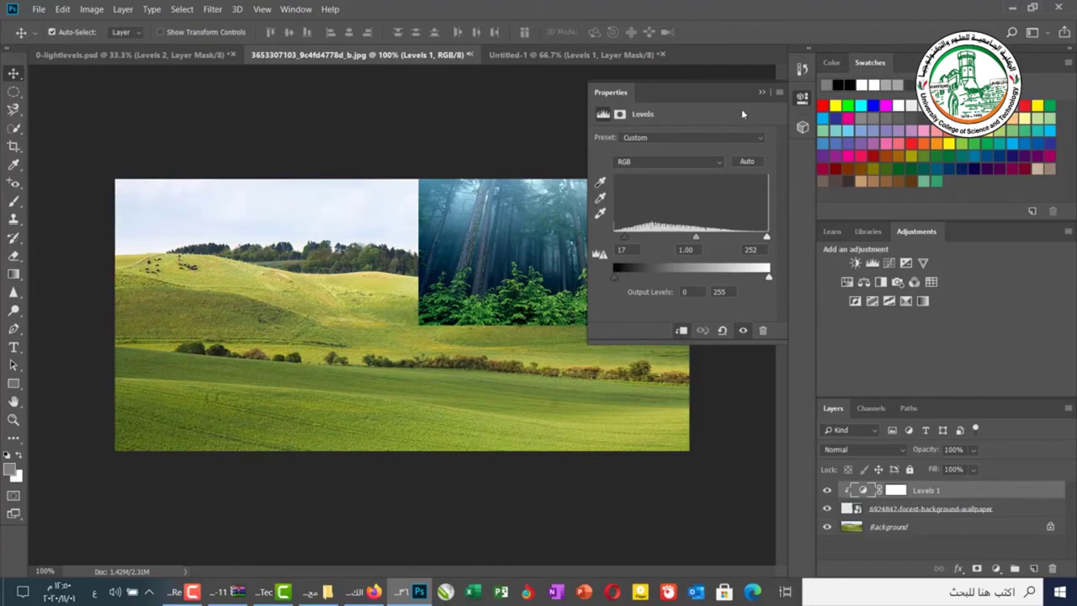
pyautogui.click(802, 98)
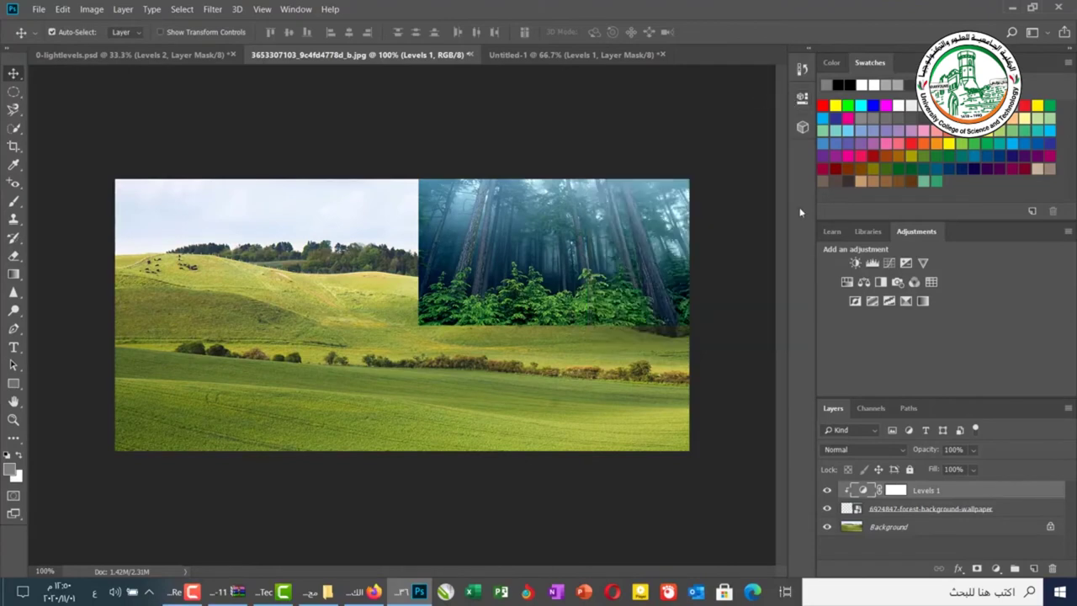
pyautogui.click(827, 491)
pyautogui.click(826, 490)
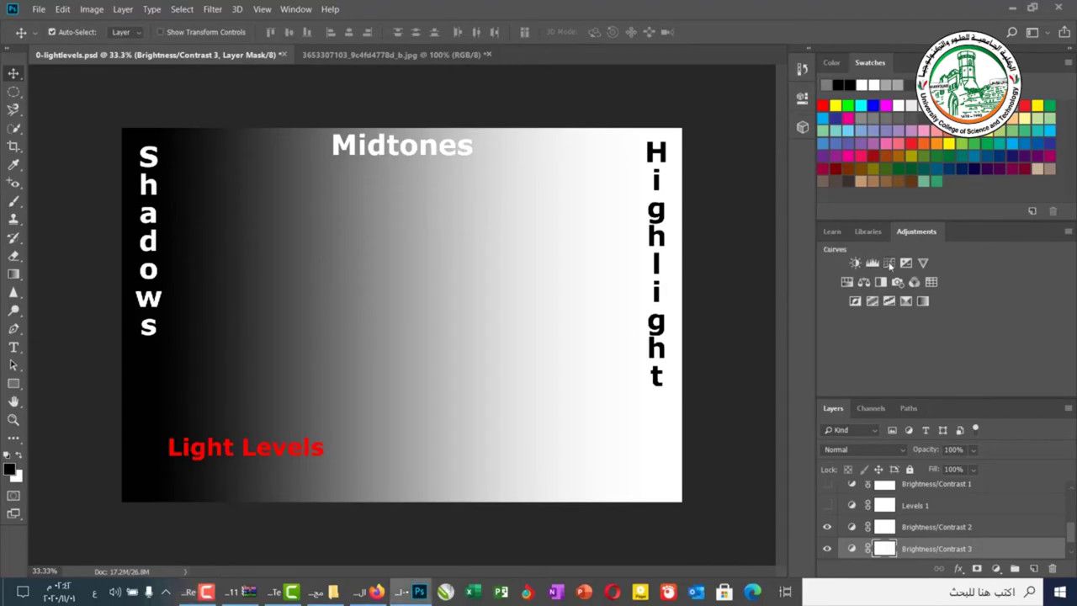
# Add a Curves adjustment layer to the 0-lightlevels.psd gradient, preview its presets starting from Color Negative (RGB), and return to Default.
pyautogui.click(890, 263)
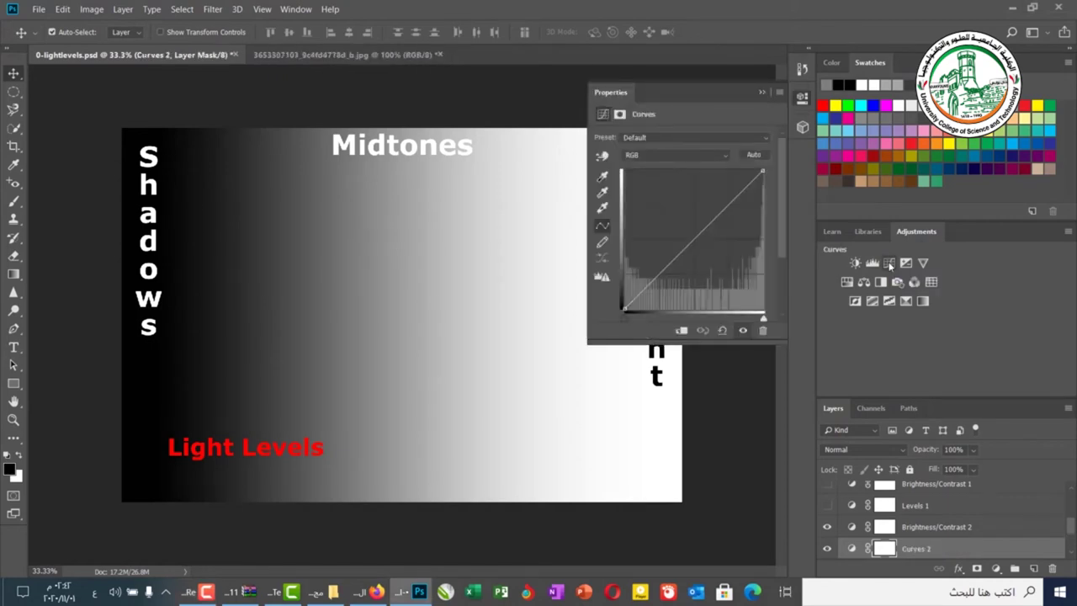
pyautogui.click(646, 142)
pyautogui.click(645, 172)
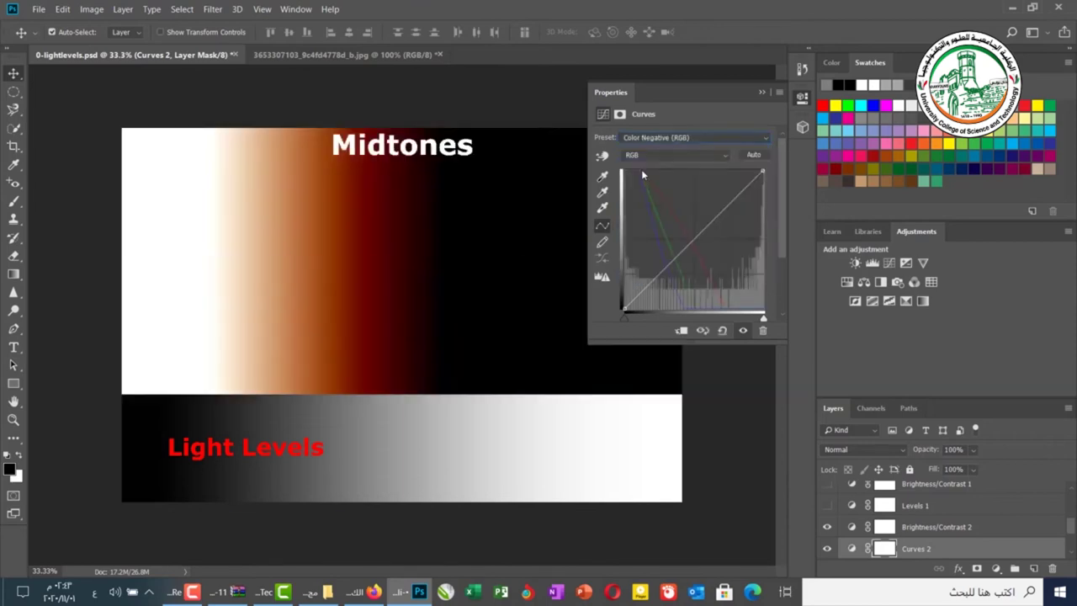
pyautogui.scroll(-2, 750, 134)
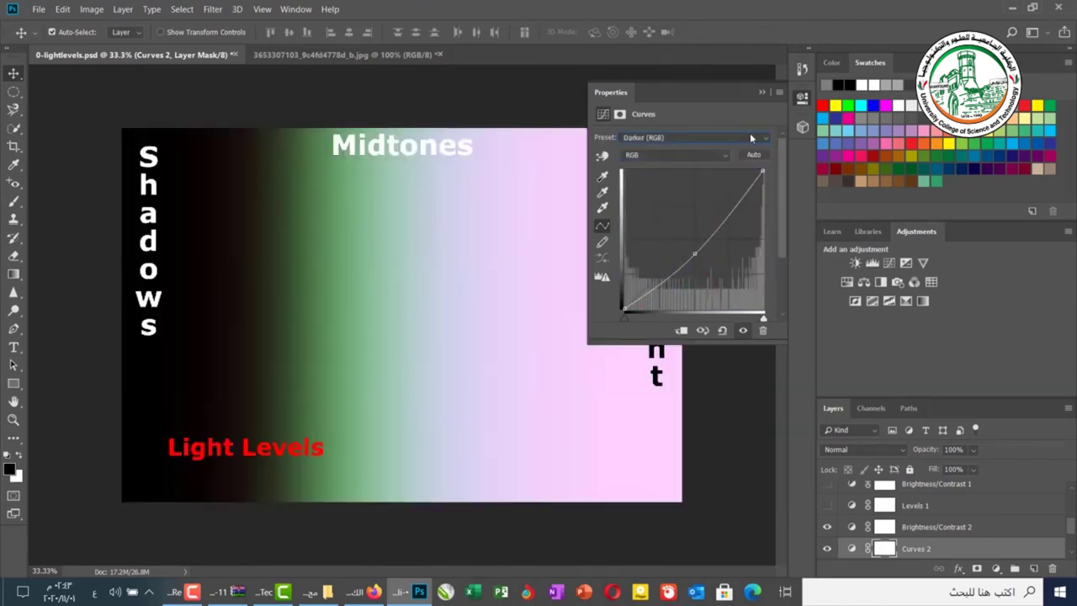
pyautogui.scroll(-2, 752, 137)
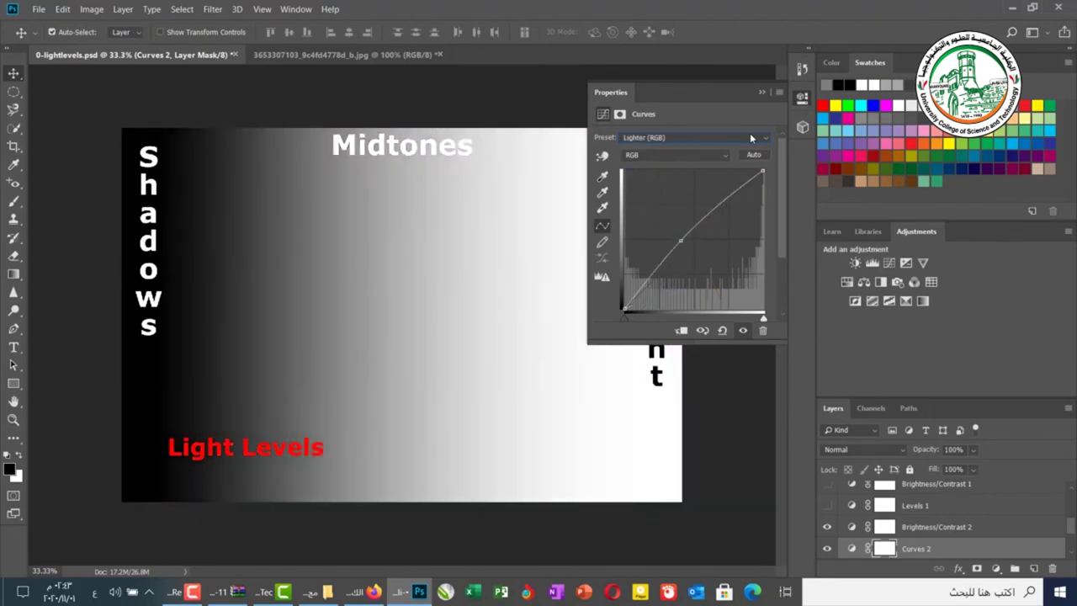
pyautogui.scroll(-3, 752, 137)
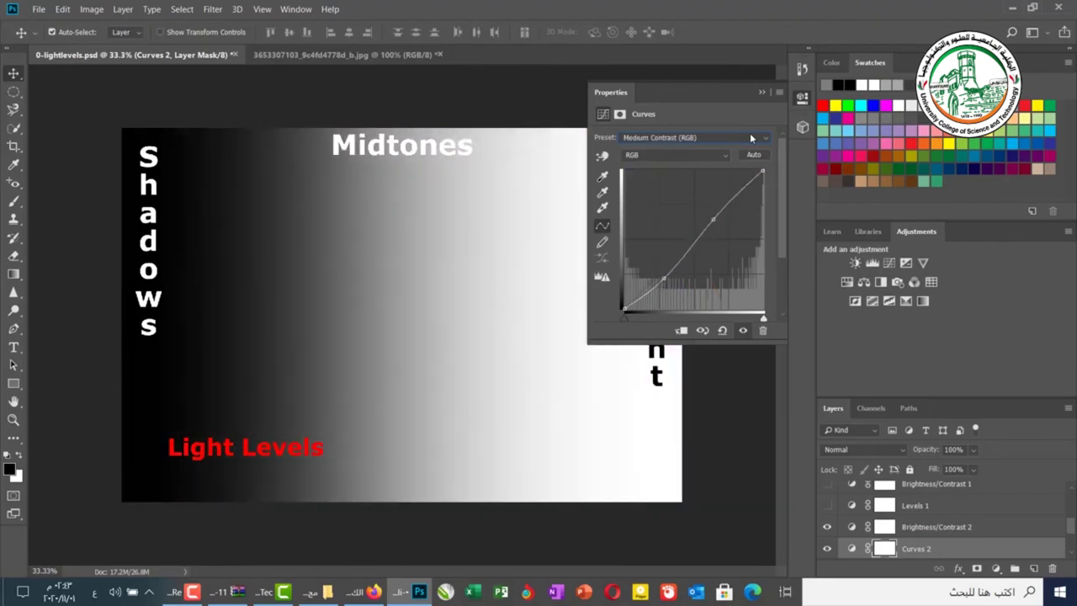
pyautogui.scroll(-2, 752, 137)
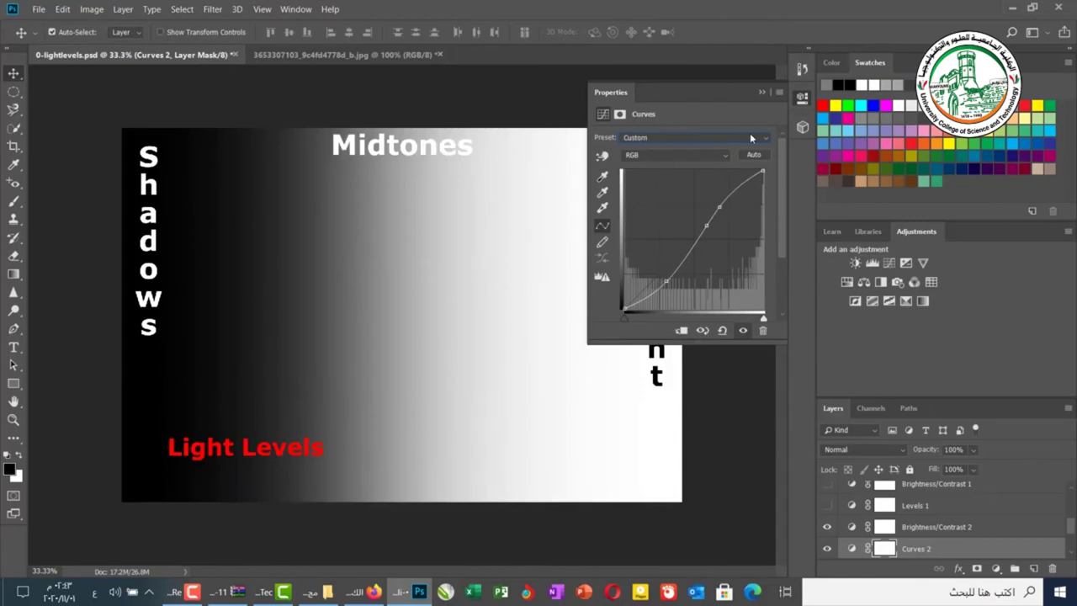
pyautogui.scroll(10, 752, 138)
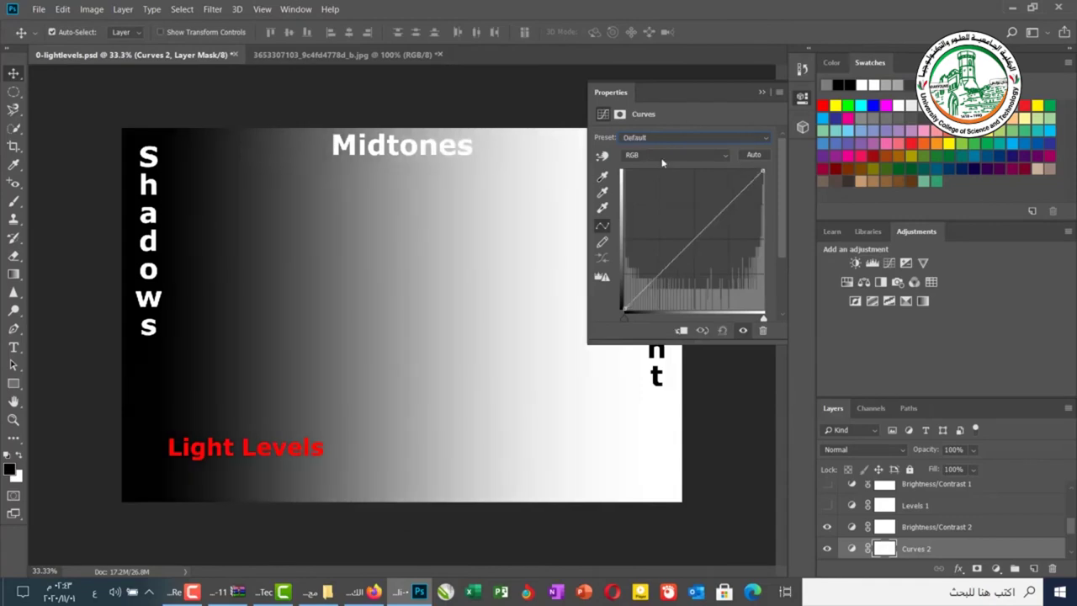
# Try the automatic Curves correction on the gradient, reset the adjustment, and look over the available channels.
pyautogui.click(755, 156)
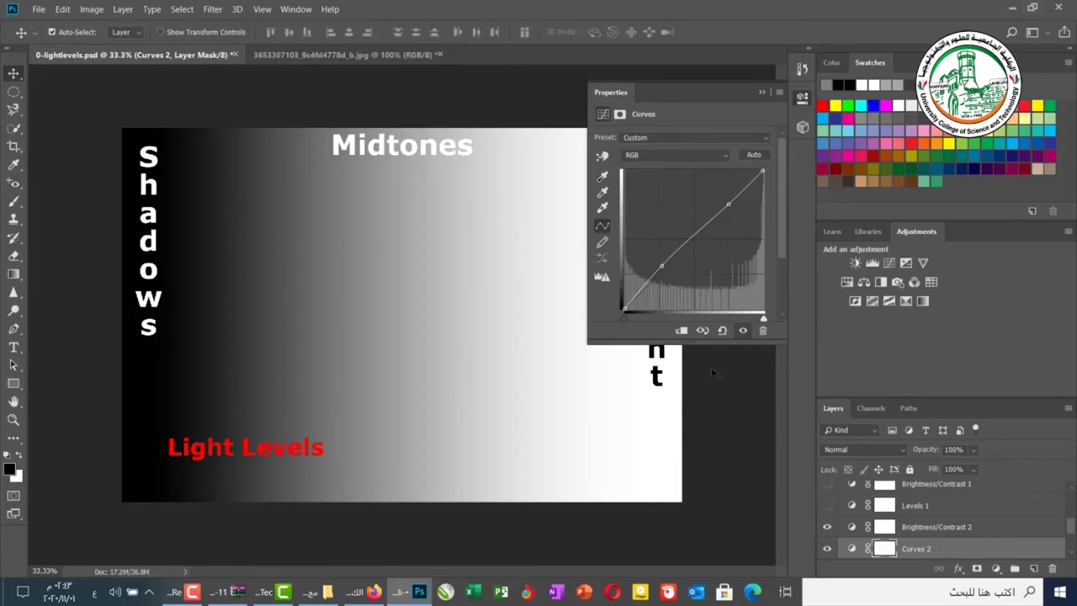
pyautogui.click(722, 329)
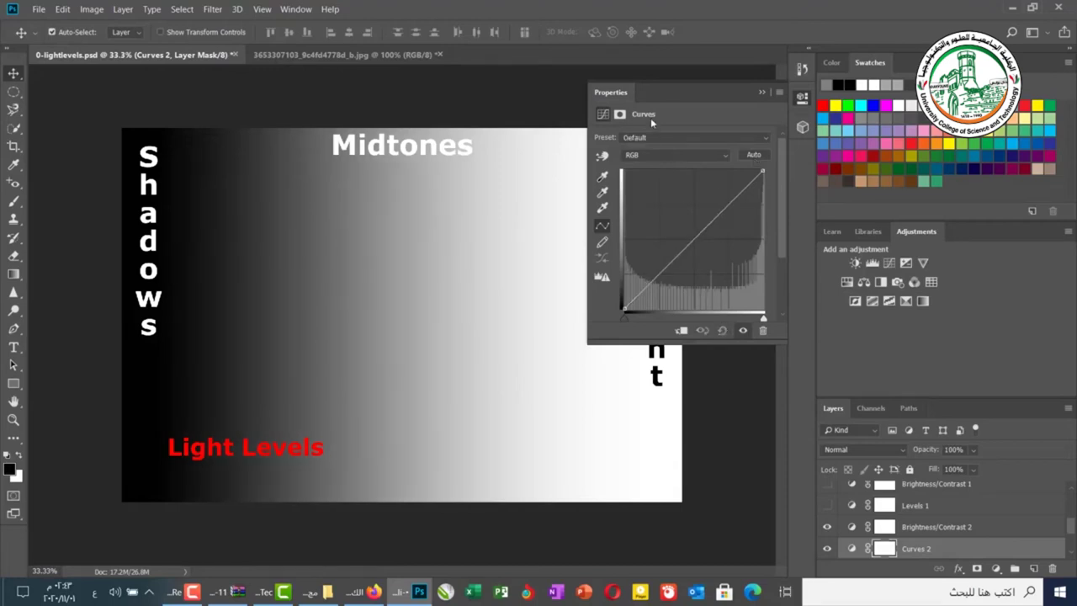
pyautogui.click(630, 156)
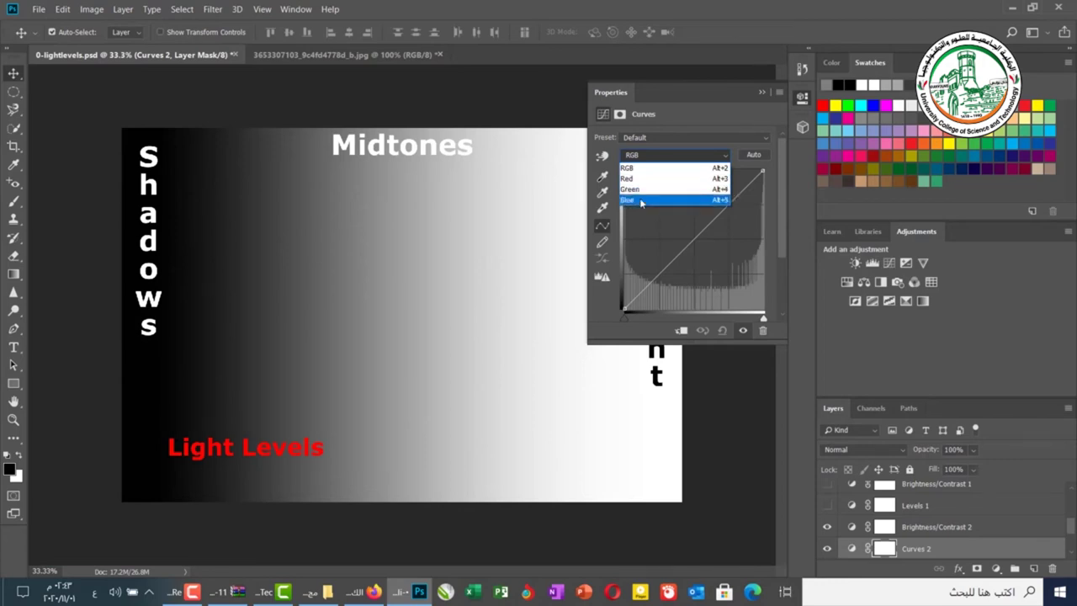
pyautogui.click(666, 101)
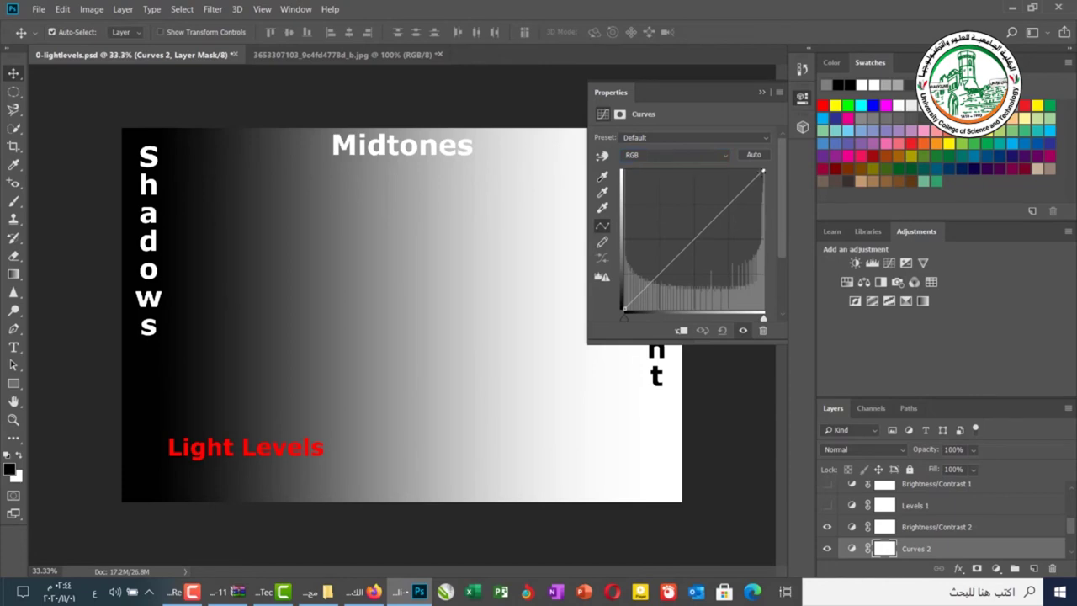
# Lower the RGB curve's highlight endpoint about halfway and restore it, and do the reverse with the shadow endpoint by raising and restoring it.
pyautogui.moveTo(763, 171); pyautogui.dragTo(762, 235)
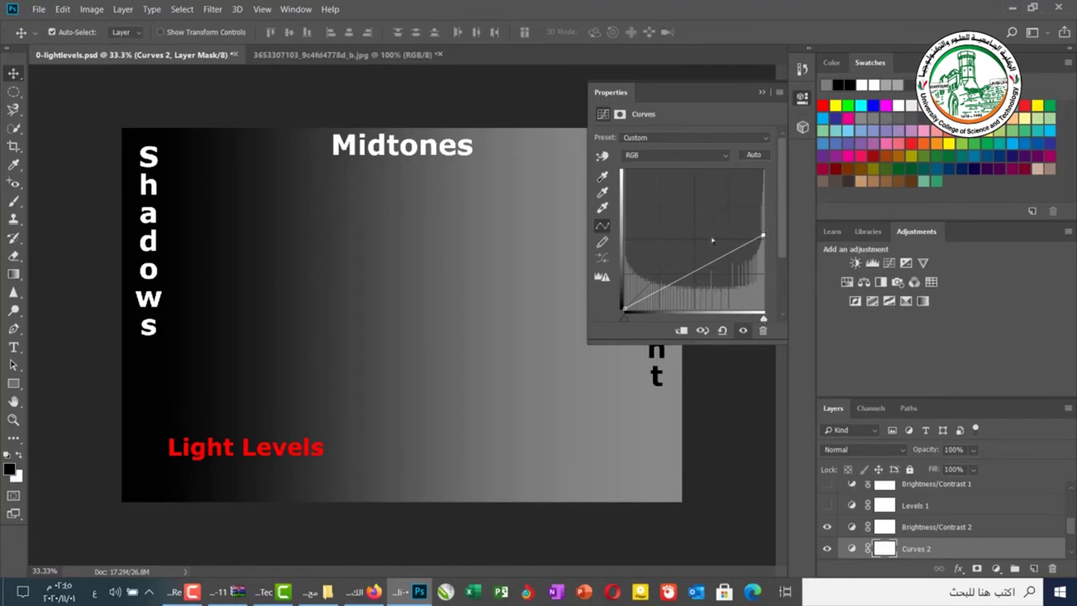
pyautogui.moveTo(764, 235); pyautogui.dragTo(763, 171)
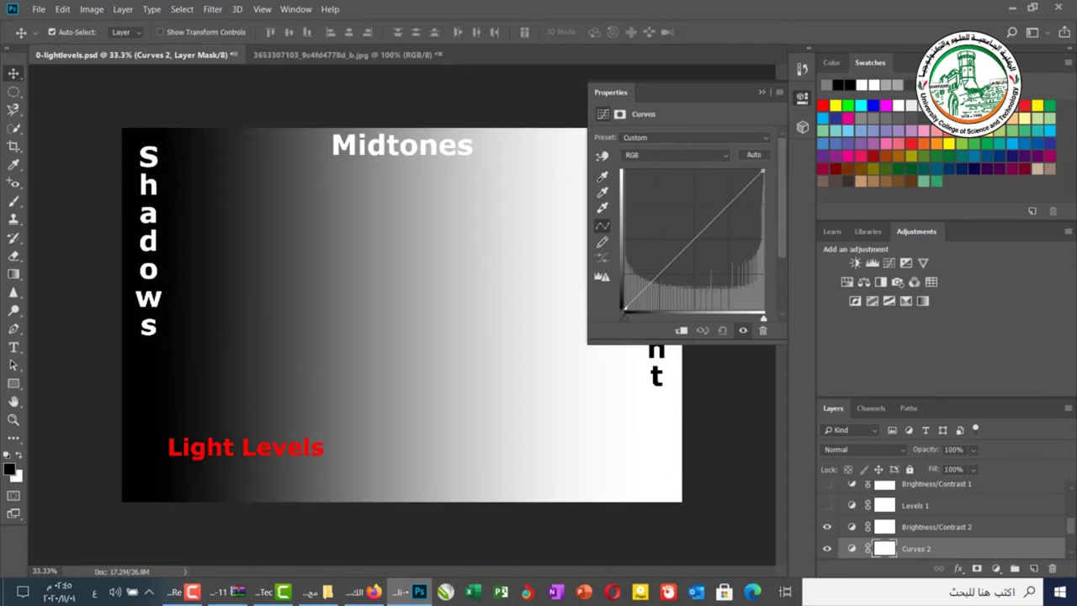
pyautogui.moveTo(624, 310); pyautogui.dragTo(625, 251)
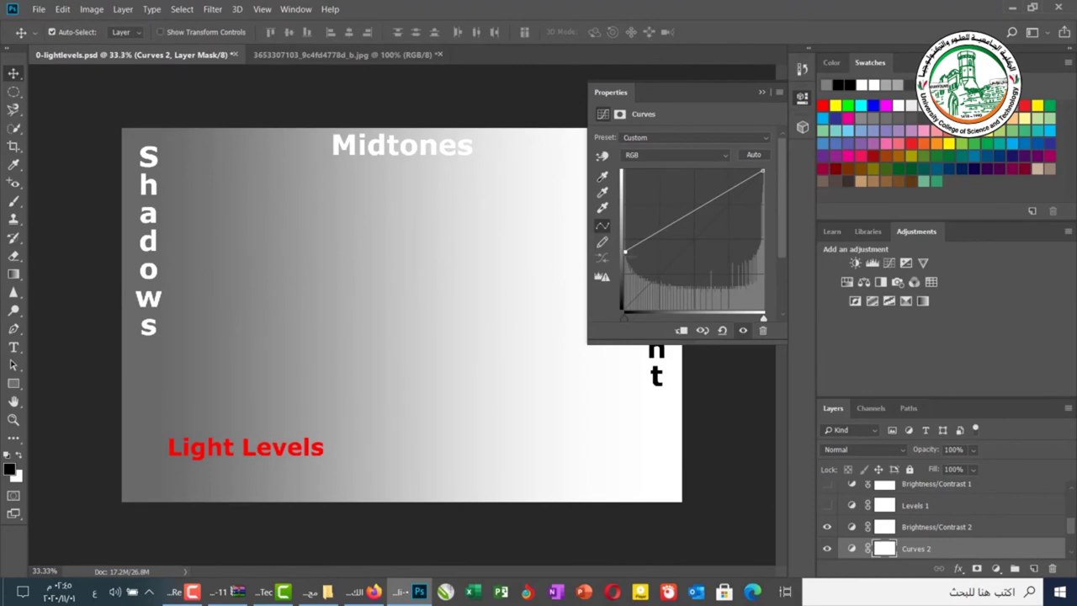
pyautogui.moveTo(625, 251); pyautogui.dragTo(624, 309)
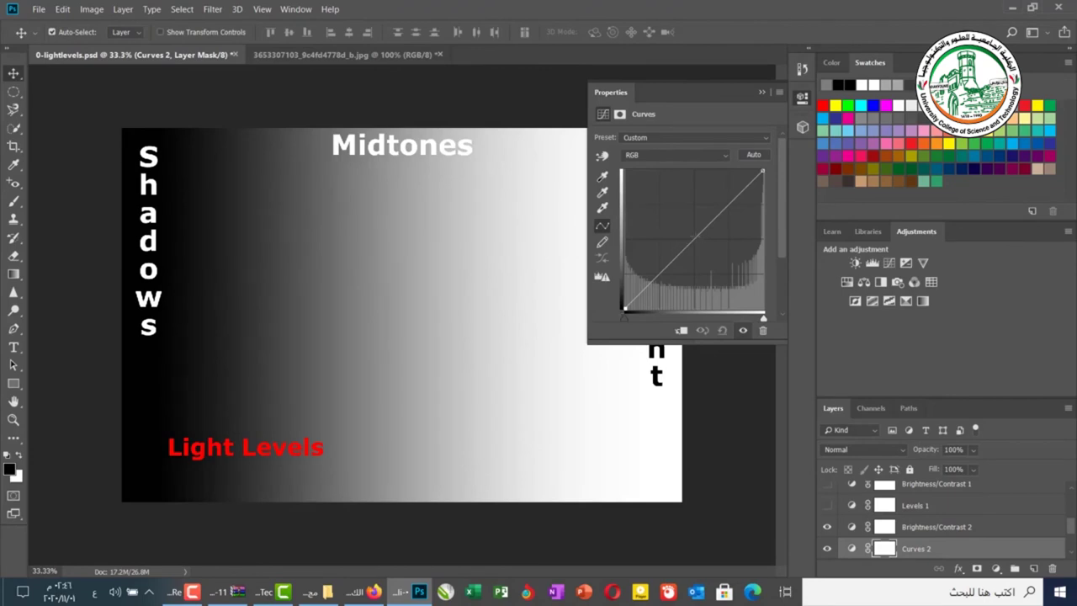
# Add a midtone point to the RGB curve, raise it to brighten and lower it to darken the gradient, and reset the curve.
pyautogui.click(695, 237)
pyautogui.moveTo(695, 238); pyautogui.dragTo(693, 199)
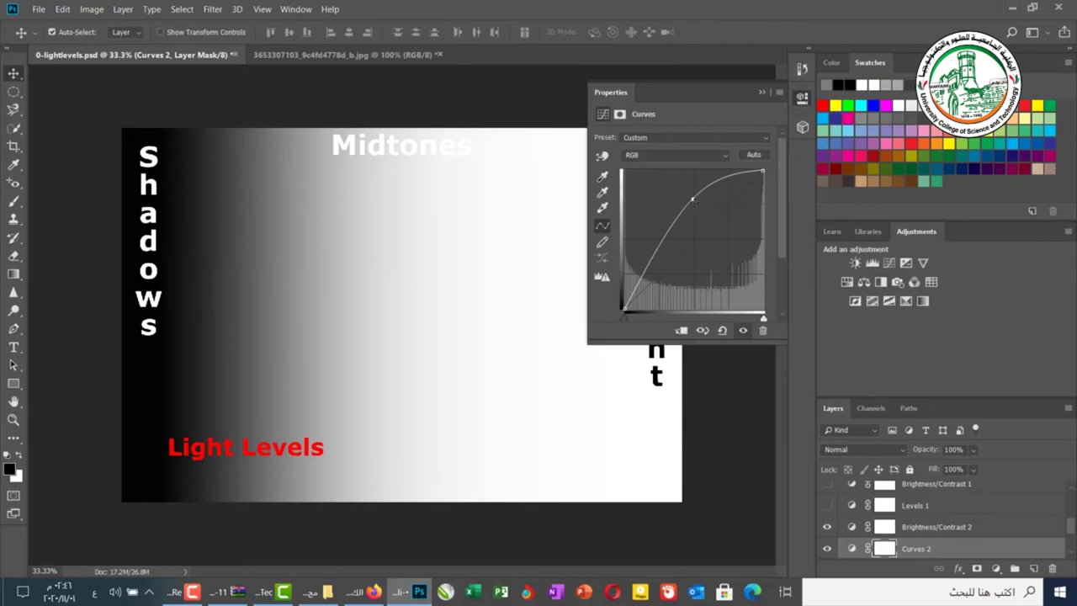
pyautogui.moveTo(693, 200); pyautogui.dragTo(693, 262)
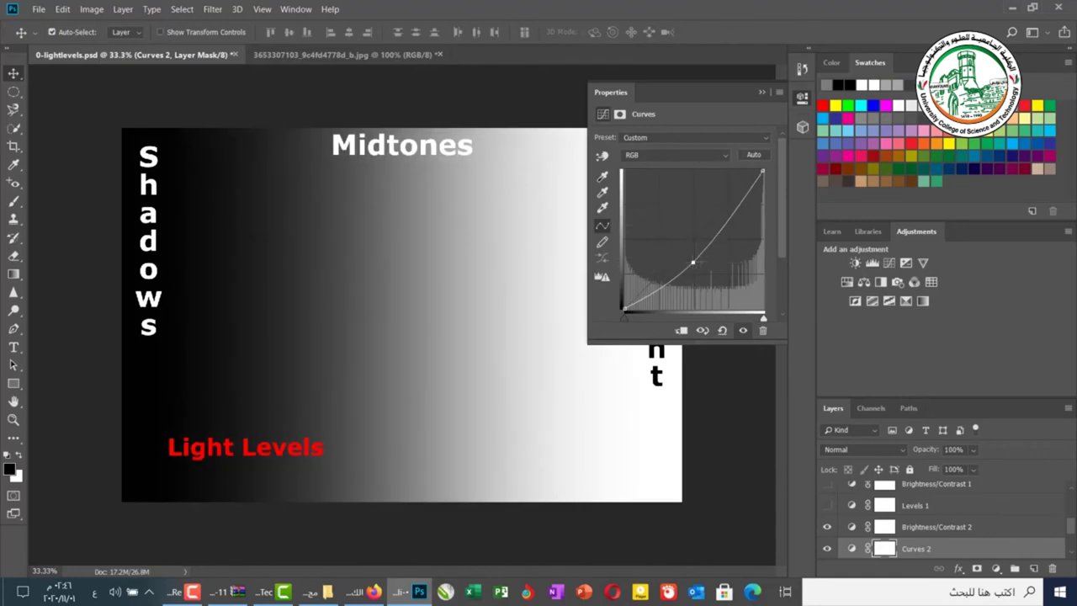
pyautogui.click(722, 330)
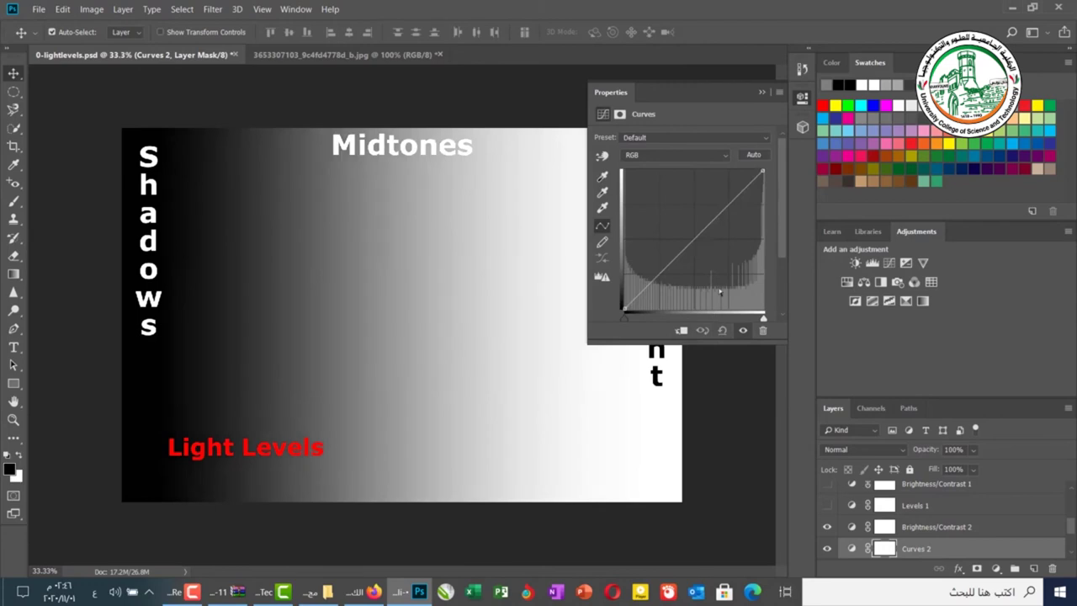
# Anchor the RGB curve's midpoint, raise a point in the shadows and lower a point in the highlights of the gradient.
pyautogui.click(695, 242)
pyautogui.click(659, 275)
pyautogui.moveTo(659, 274); pyautogui.dragTo(657, 260)
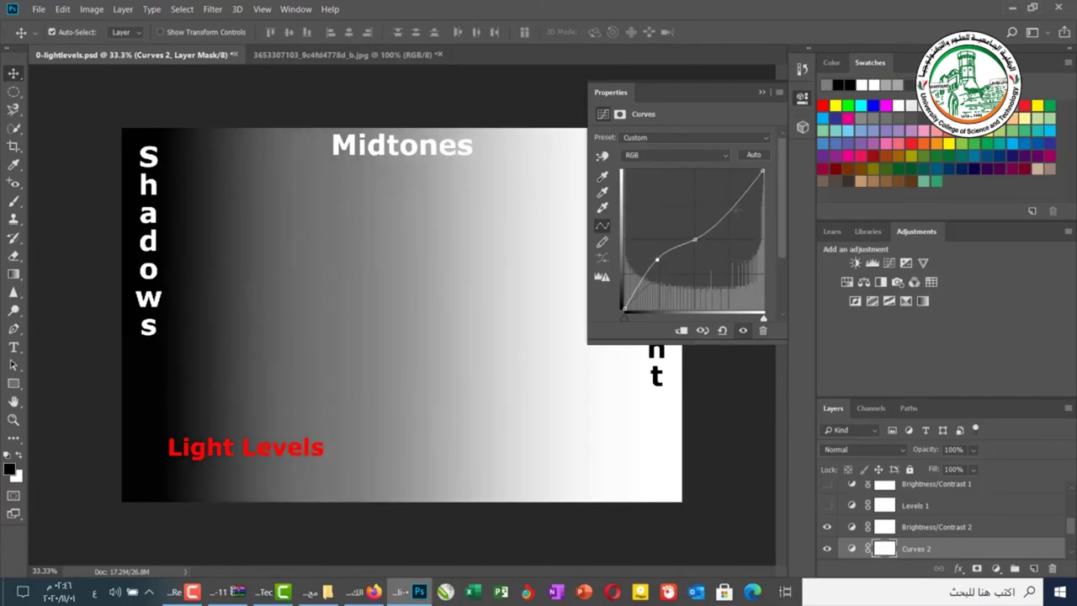
pyautogui.click(734, 207)
pyautogui.moveTo(734, 207)
pyautogui.mouseDown()
pyautogui.moveTo(731, 231)
pyautogui.moveTo(733, 217)
pyautogui.mouseUp()
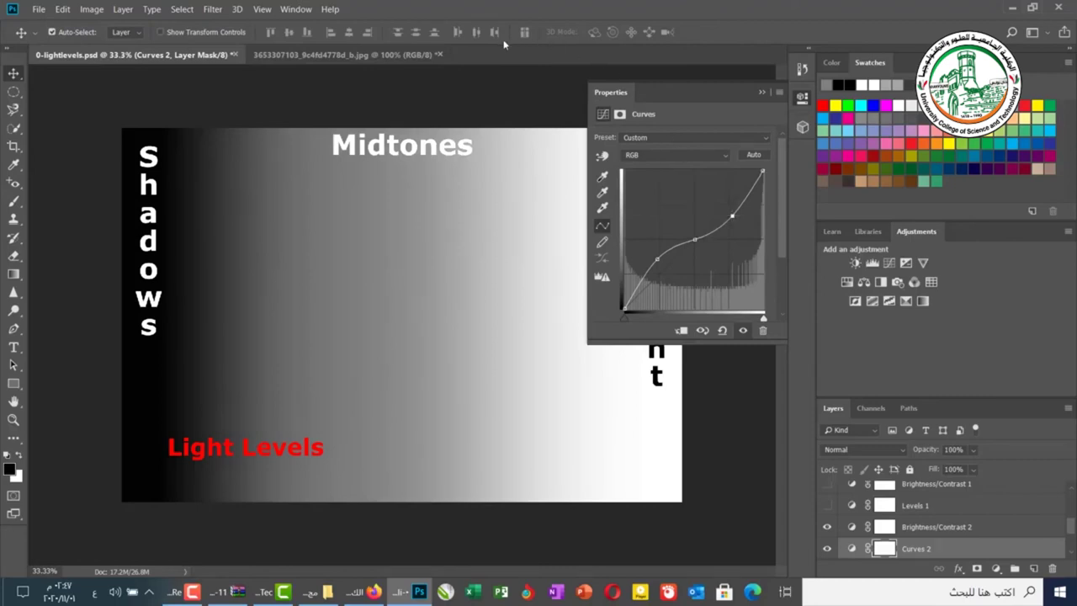
# Add a Curves adjustment layer to the landscape photo, try its automatic correction, and reset the curve.
pyautogui.click(353, 54)
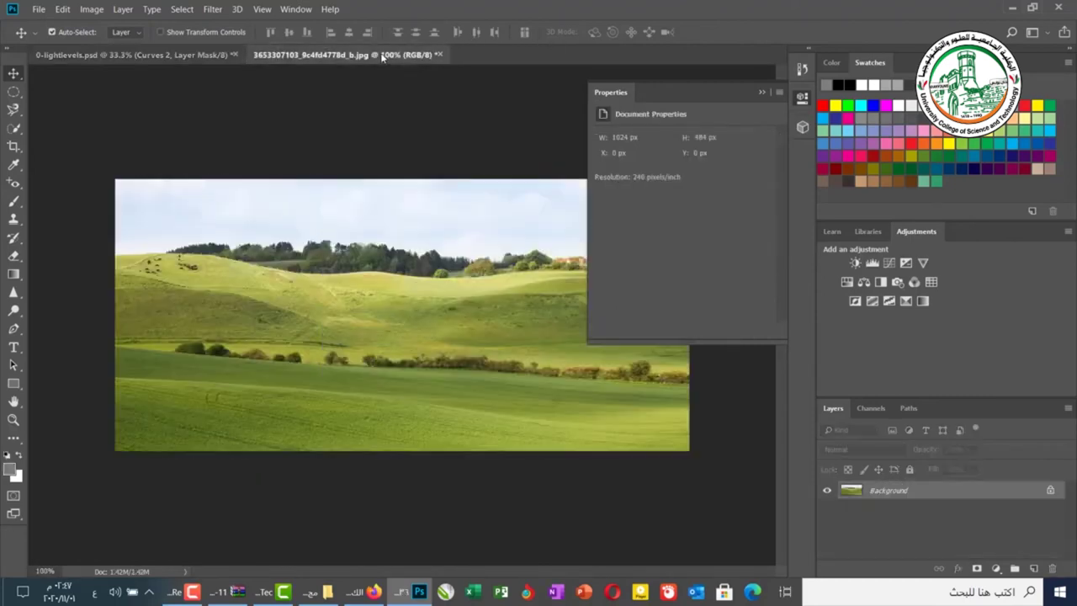
pyautogui.click(891, 263)
pyautogui.click(754, 155)
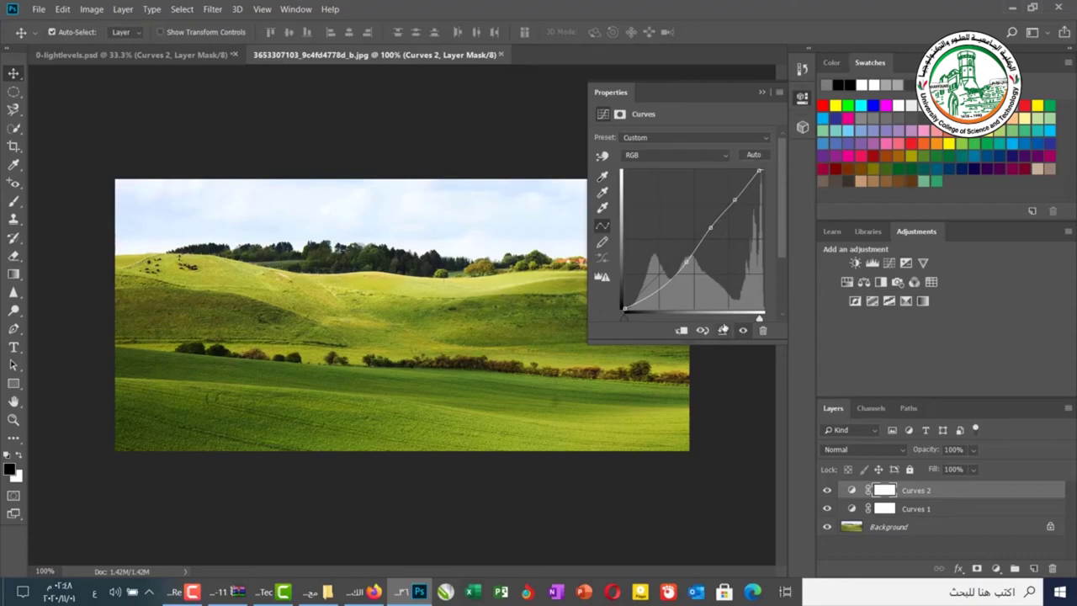
pyautogui.click(723, 329)
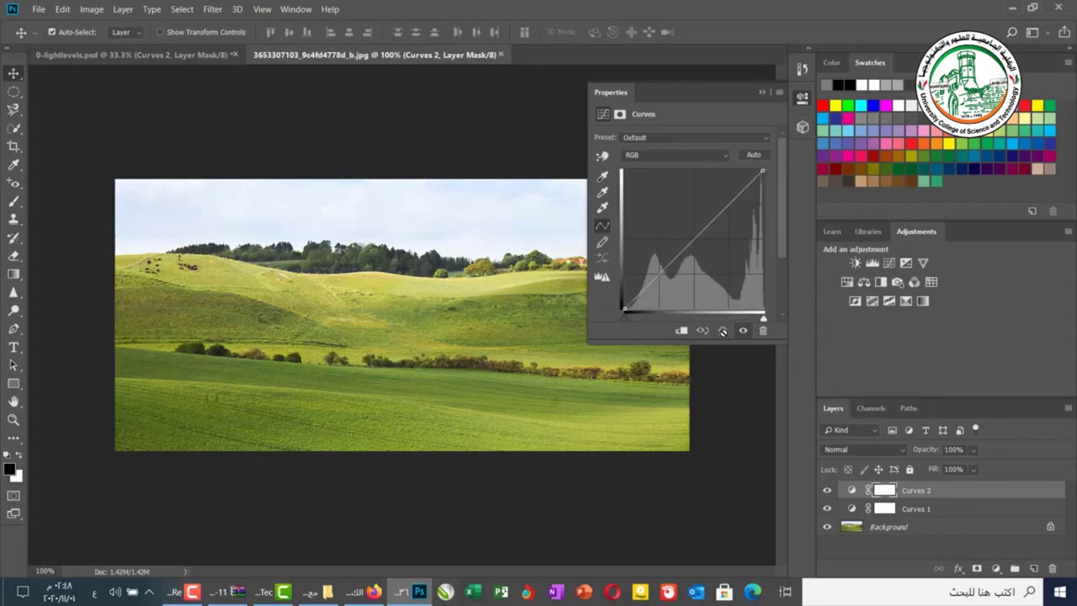
# Preview the landscape photo's Curves presets one after another from Color Negative (RGB) to Custom, and return to Default.
pyautogui.click(628, 138)
pyautogui.click(644, 173)
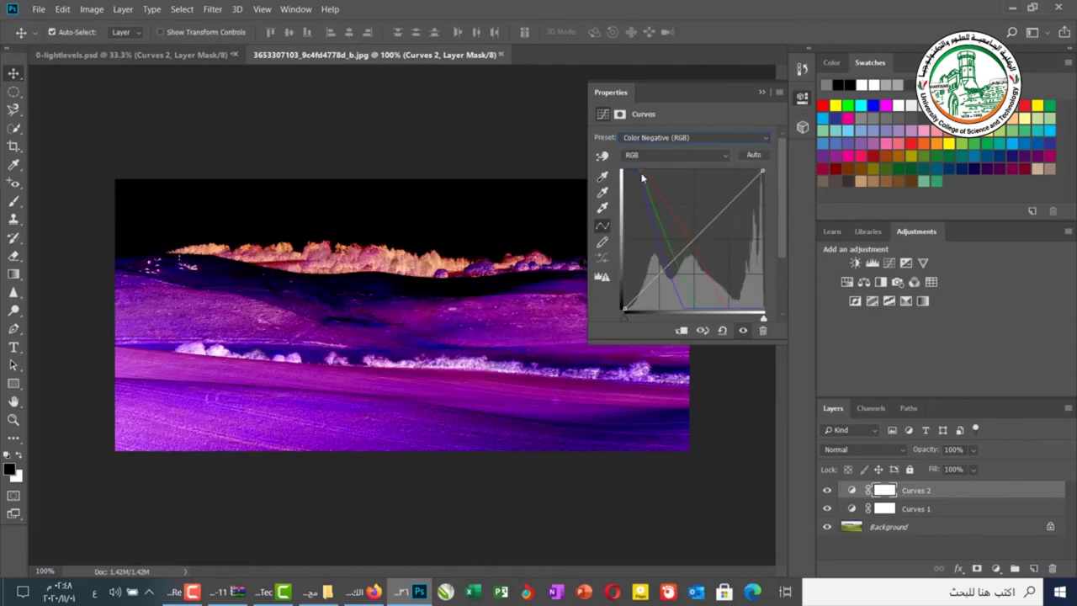
pyautogui.press('Down')
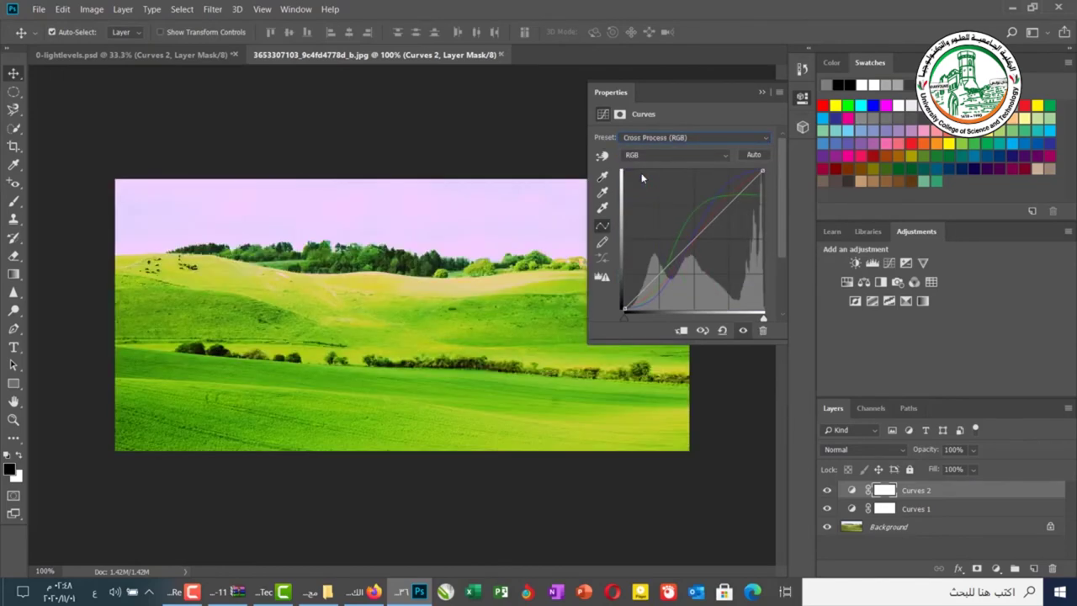
pyautogui.press('Down')
pyautogui.press('Down')
pyautogui.press('Down')
pyautogui.press('Down')
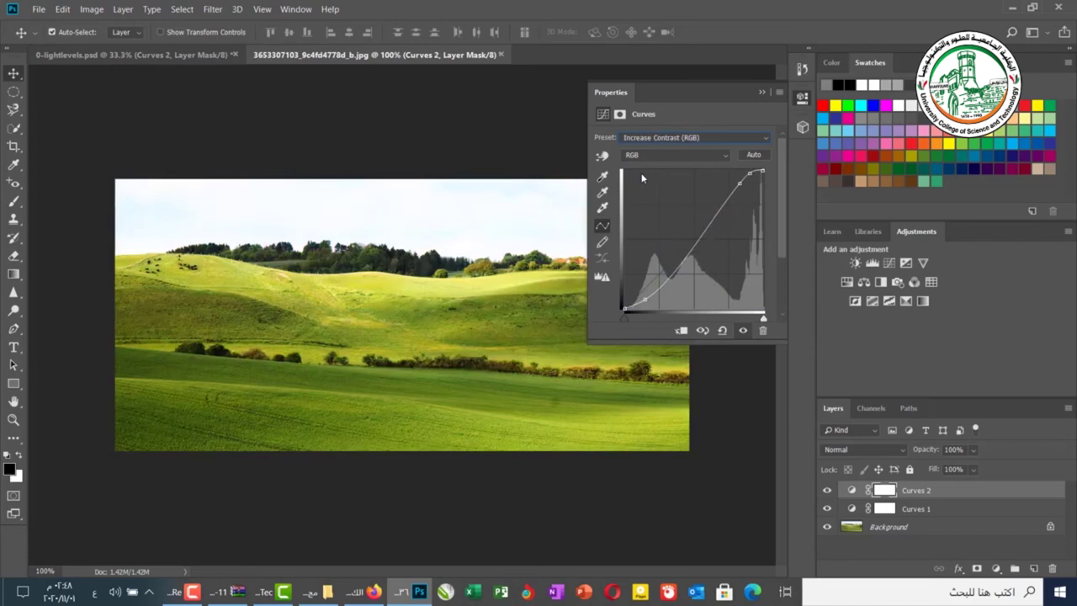
pyautogui.press('Down')
pyautogui.press('Down')
pyautogui.press('Down')
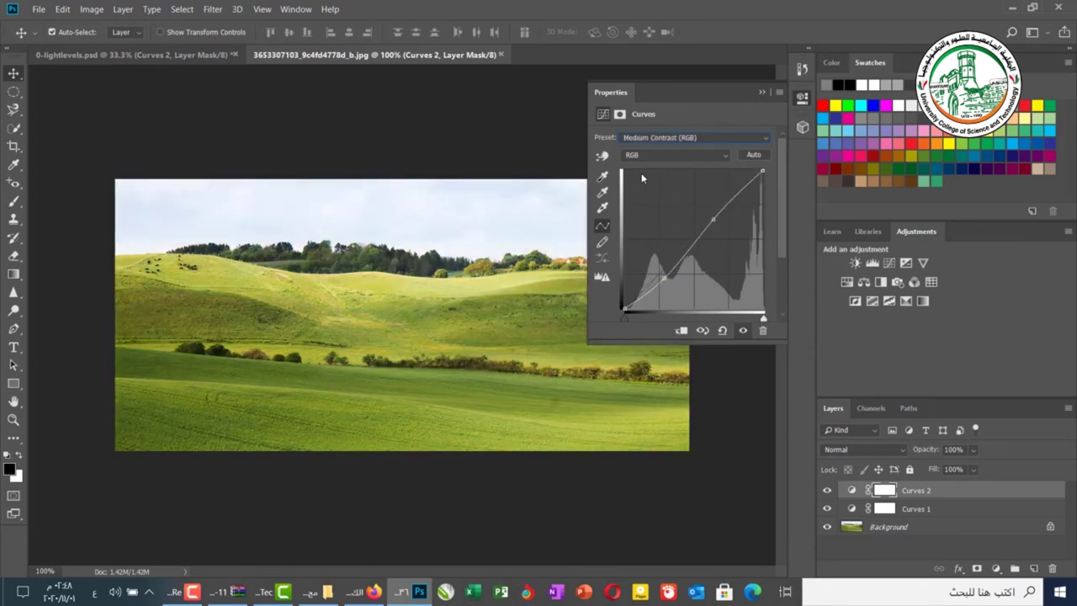
pyautogui.press('Down')
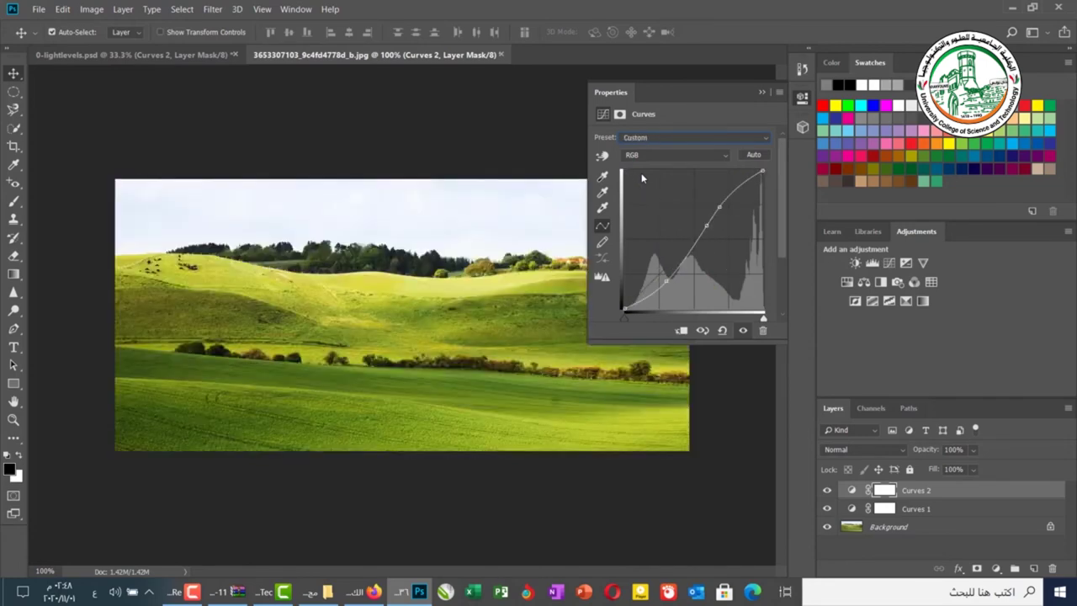
pyautogui.press('Up')
pyautogui.press('Up')
pyautogui.press('Up')
pyautogui.press('Up')
pyautogui.press('Up')
pyautogui.press('Up')
pyautogui.press('Up')
pyautogui.press('Up')
pyautogui.press('Up')
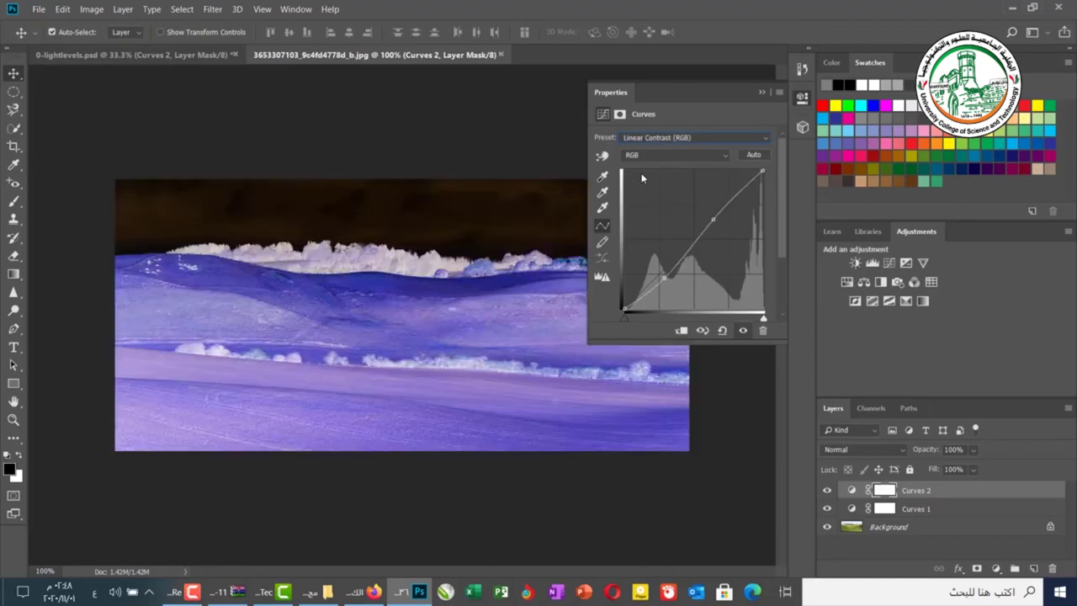
pyautogui.press('Up')
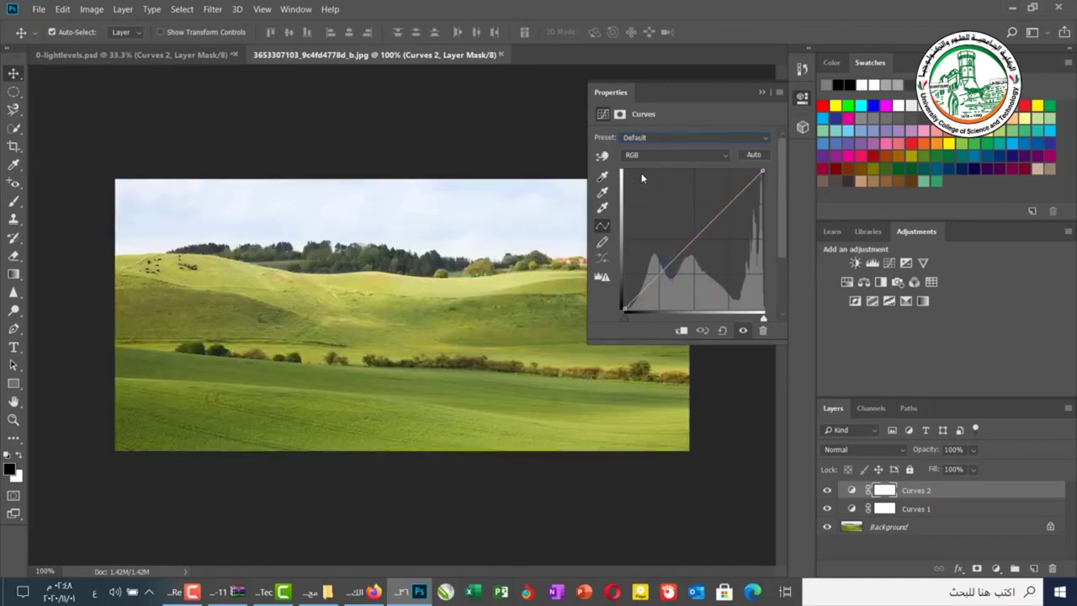
# Raise the black endpoint of the landscape photo's Green channel curve and slightly lower its midtones.
pyautogui.click(658, 156)
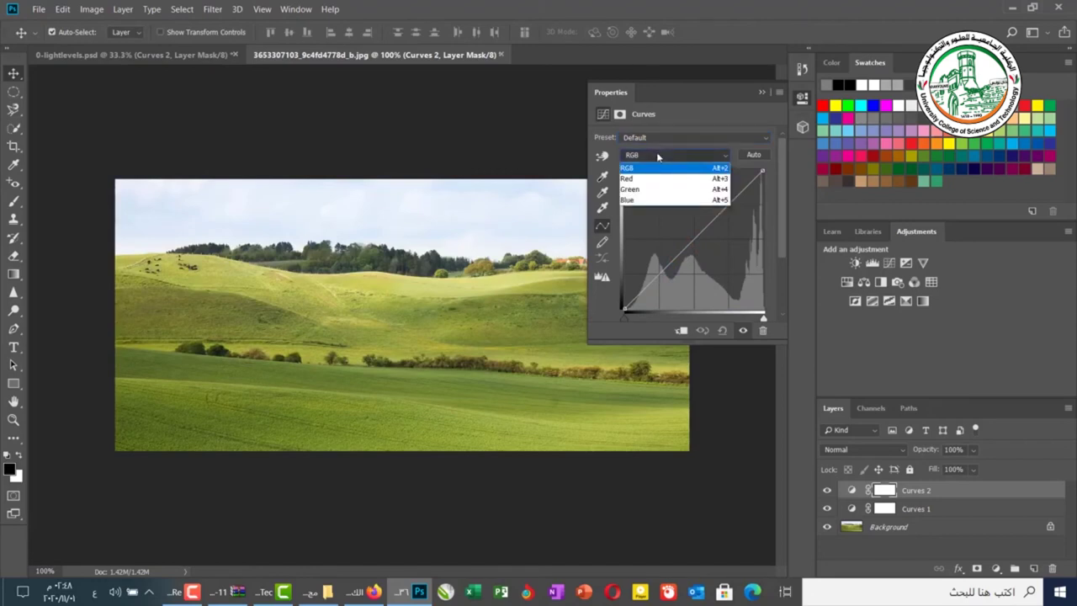
pyautogui.click(647, 189)
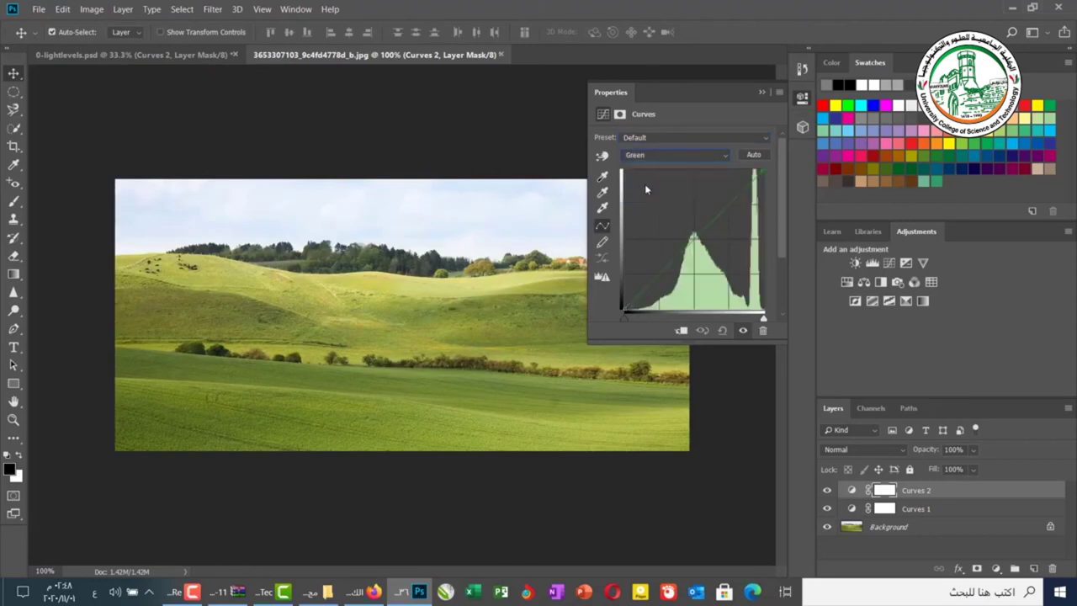
pyautogui.press('Down')
pyautogui.press('Up')
pyautogui.press('Up')
pyautogui.press('Down')
pyautogui.moveTo(762, 172)
pyautogui.mouseDown()
pyautogui.moveTo(762, 196)
pyautogui.moveTo(763, 172)
pyautogui.mouseUp()
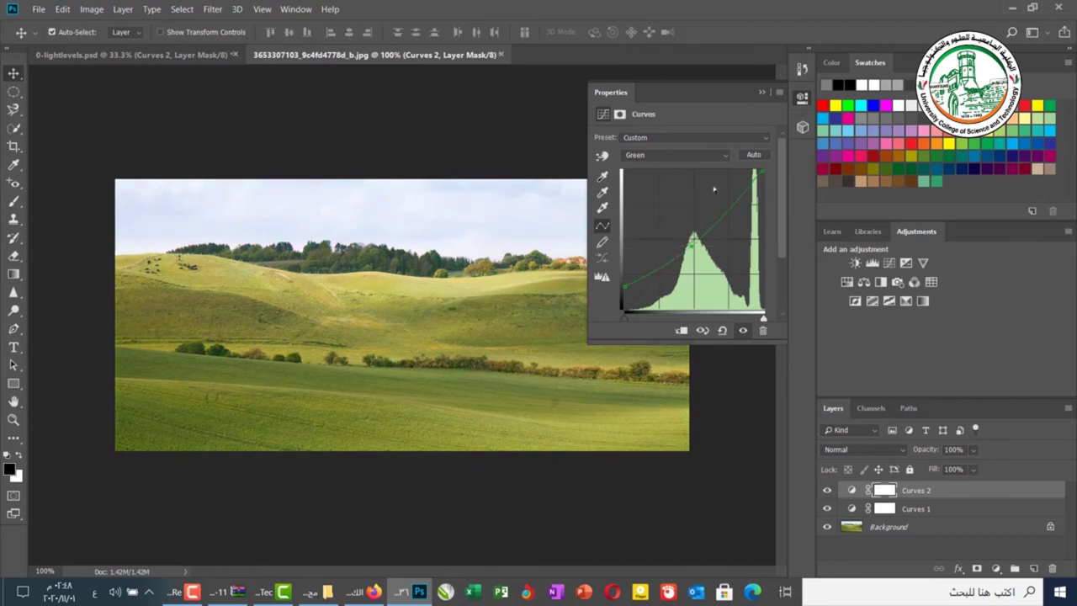
# Switch the curve back to the composite RGB channel and pull its midpoint down slightly to darken the midtones.
pyautogui.click(720, 154)
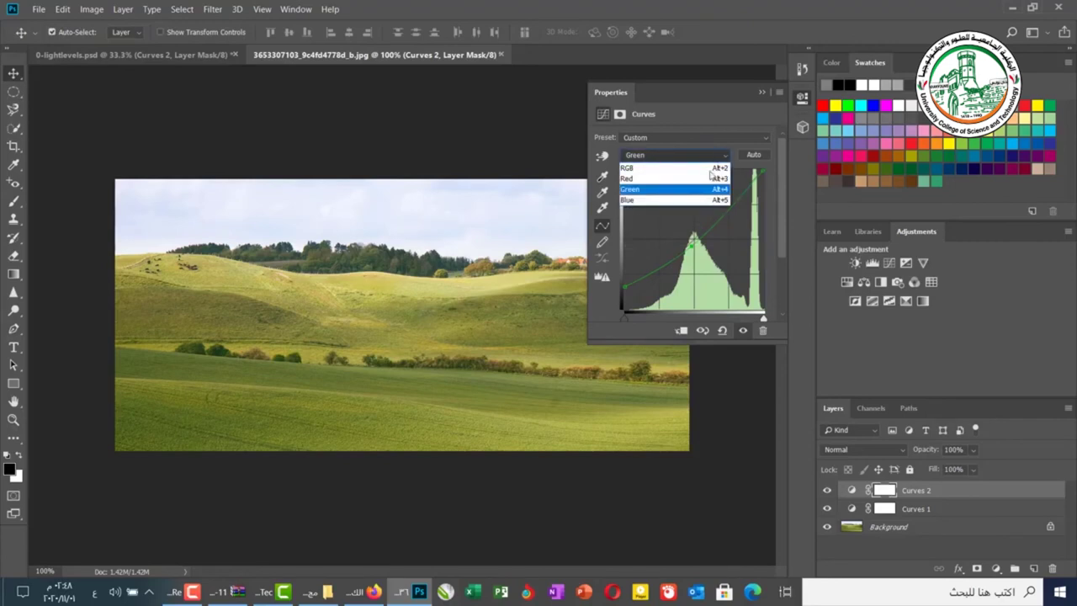
pyautogui.click(661, 173)
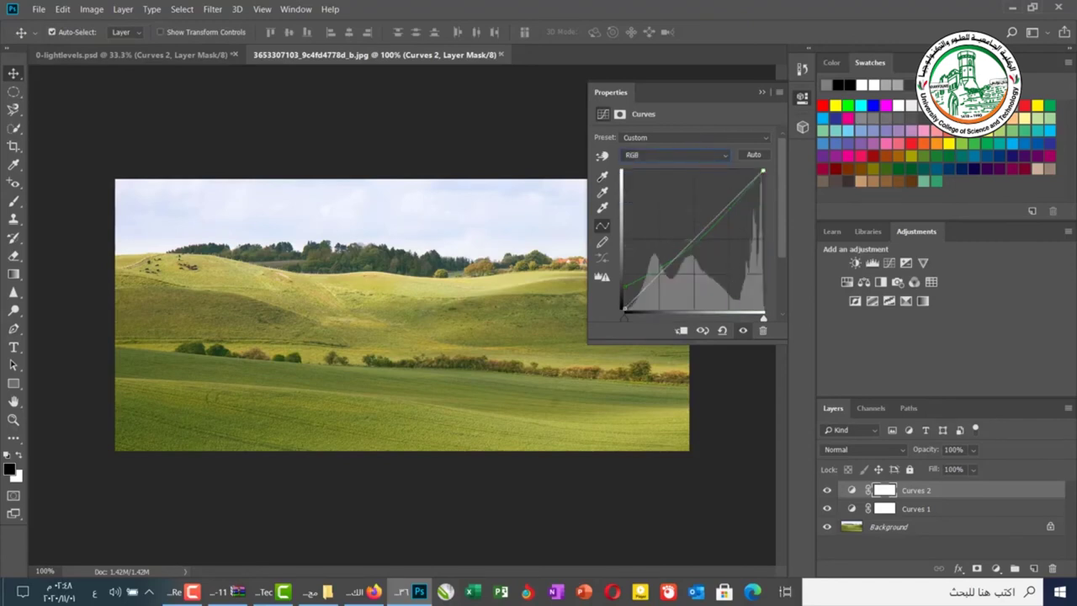
pyautogui.moveTo(691, 243)
pyautogui.mouseDown()
pyautogui.moveTo(692, 258)
pyautogui.moveTo(699, 228)
pyautogui.moveTo(692, 251)
pyautogui.mouseUp()
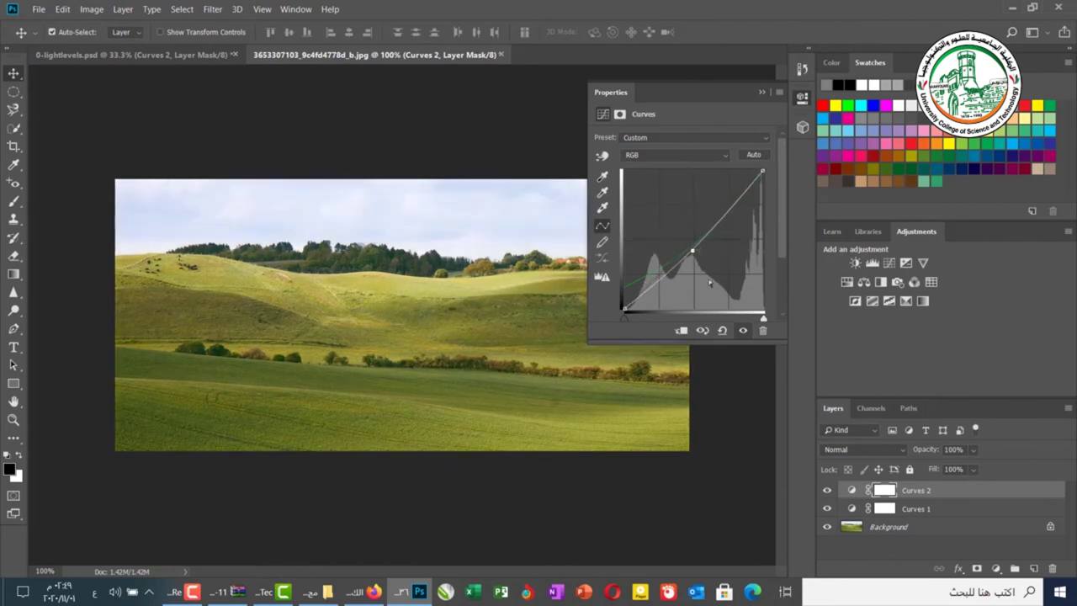
# Compare the landscape photo before and after correction by toggling the visibility of the Curves 2 and Curves 1 layers.
pyautogui.click(827, 492)
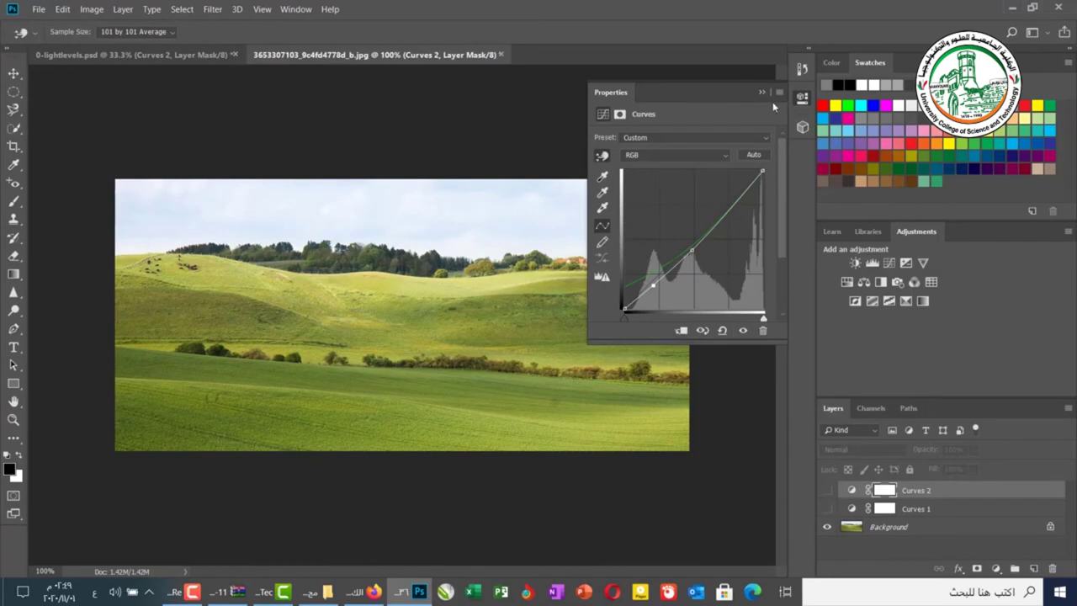
pyautogui.click(761, 92)
pyautogui.click(828, 492)
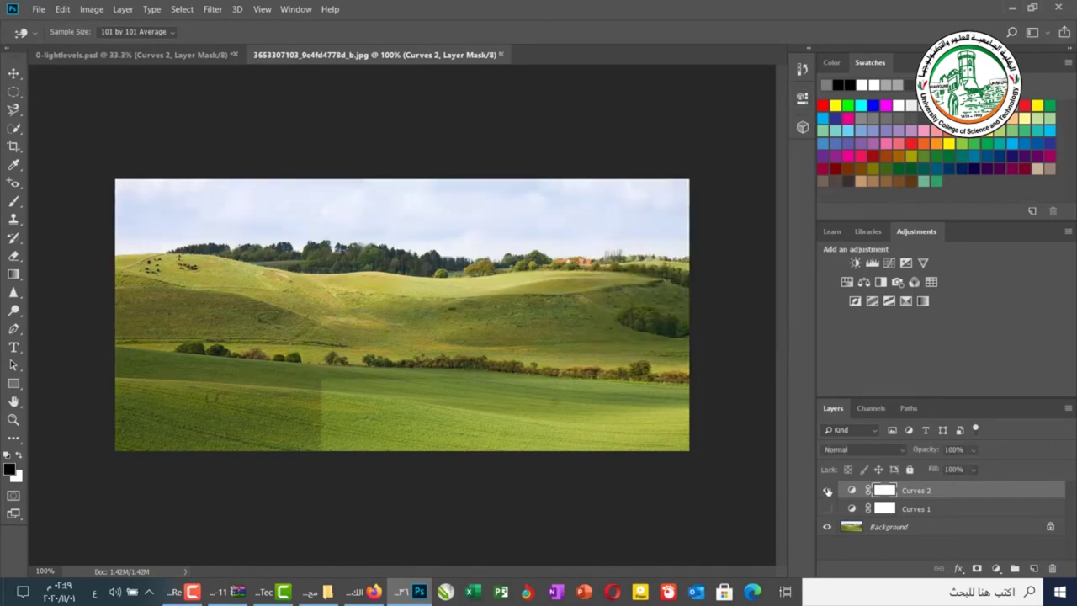
pyautogui.click(828, 491)
pyautogui.click(827, 491)
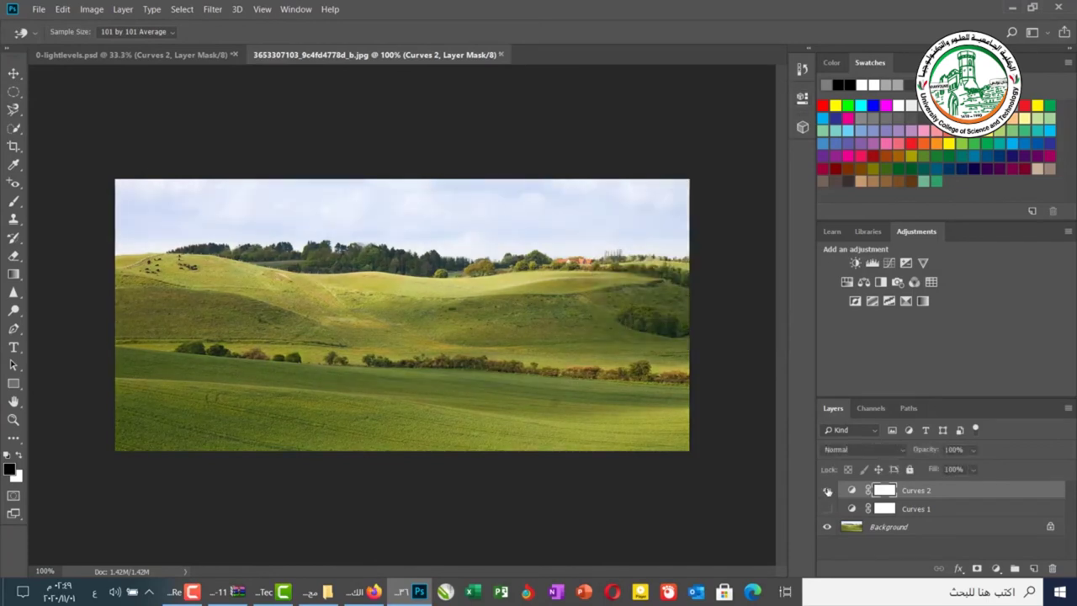
pyautogui.click(827, 491)
pyautogui.click(827, 508)
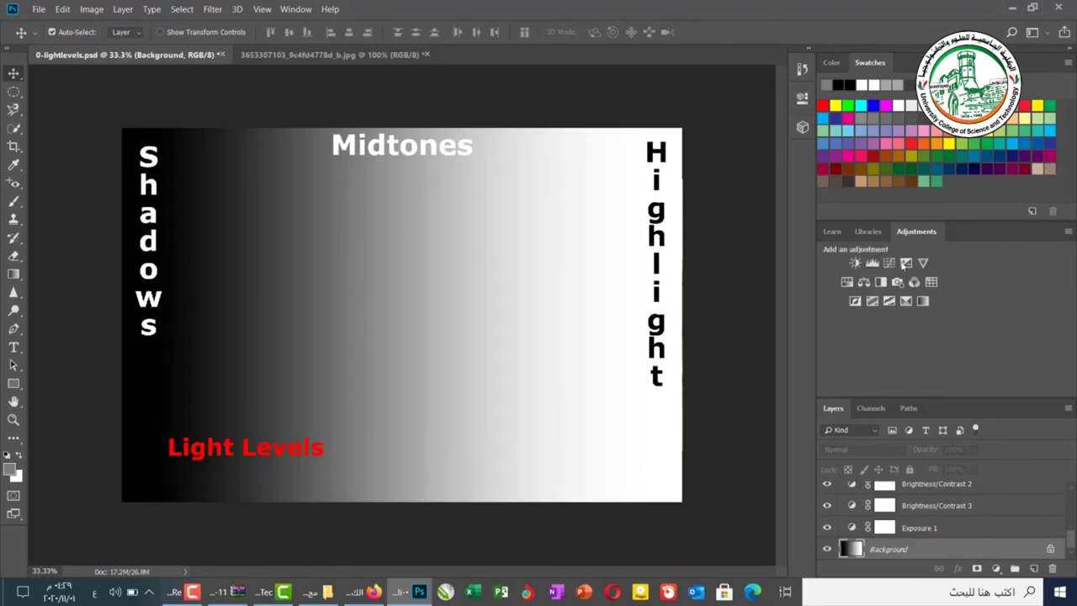
# Add an Exposure adjustment layer above the gradient background, preview its presets from Minus 1.0 to Custom, and return to Default.
pyautogui.click(906, 266)
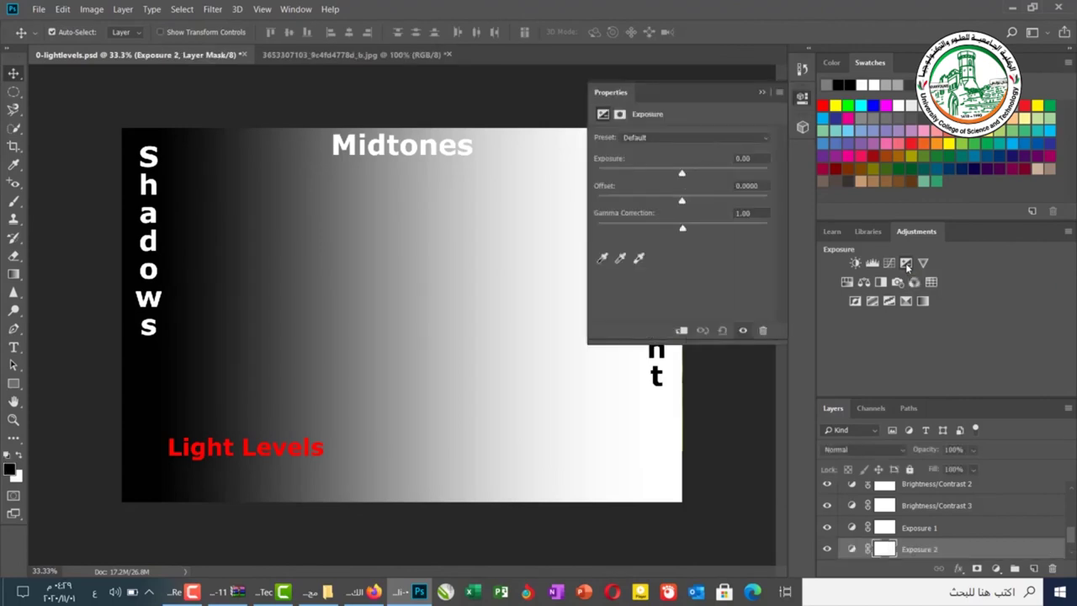
pyautogui.click(640, 143)
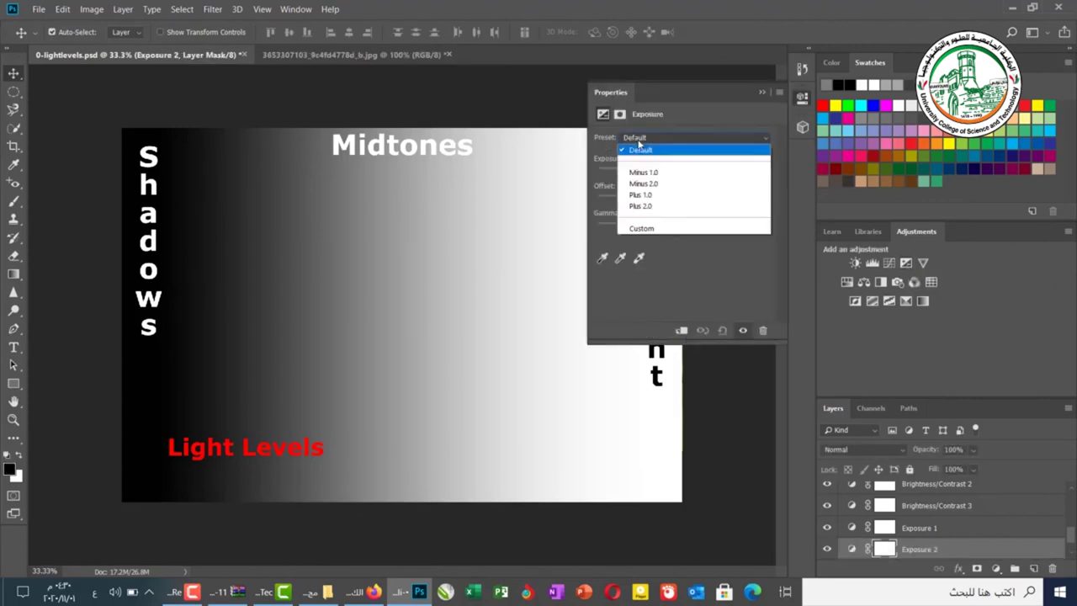
pyautogui.click(638, 171)
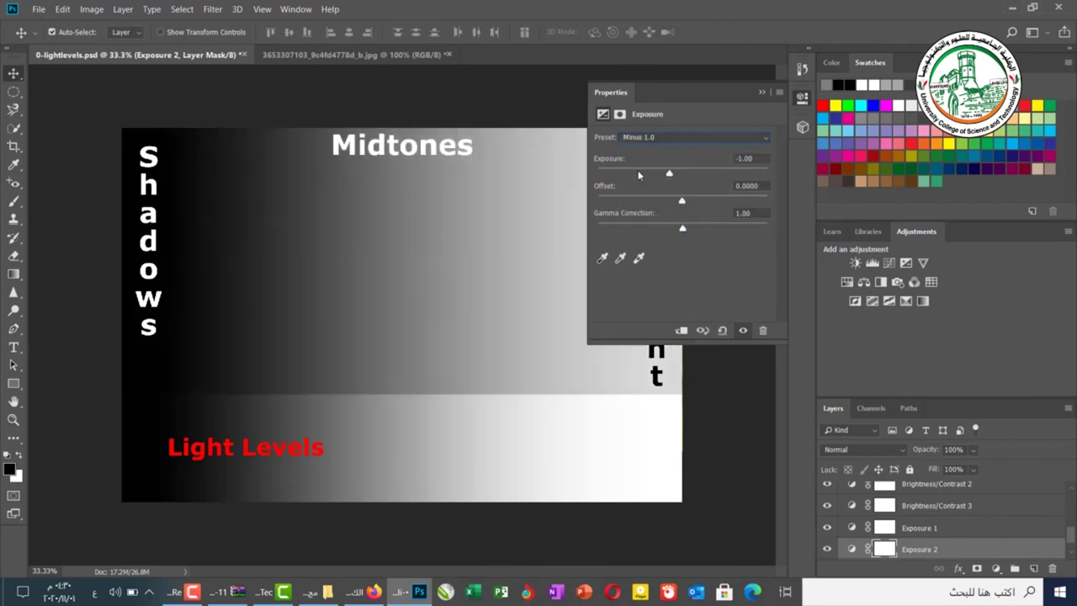
pyautogui.press('Down')
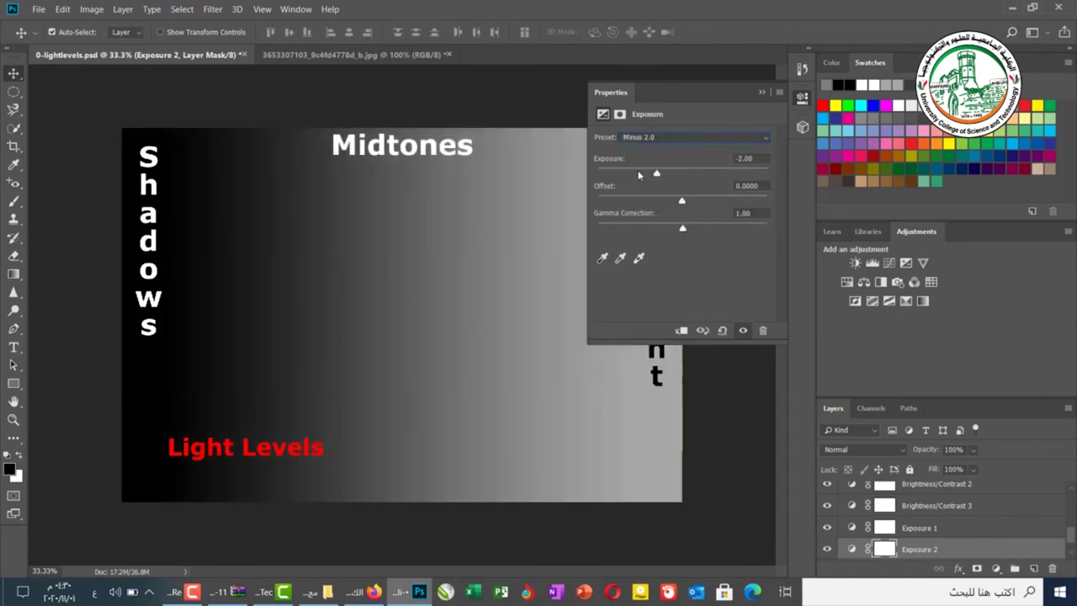
pyautogui.press('Down')
pyautogui.press('Down')
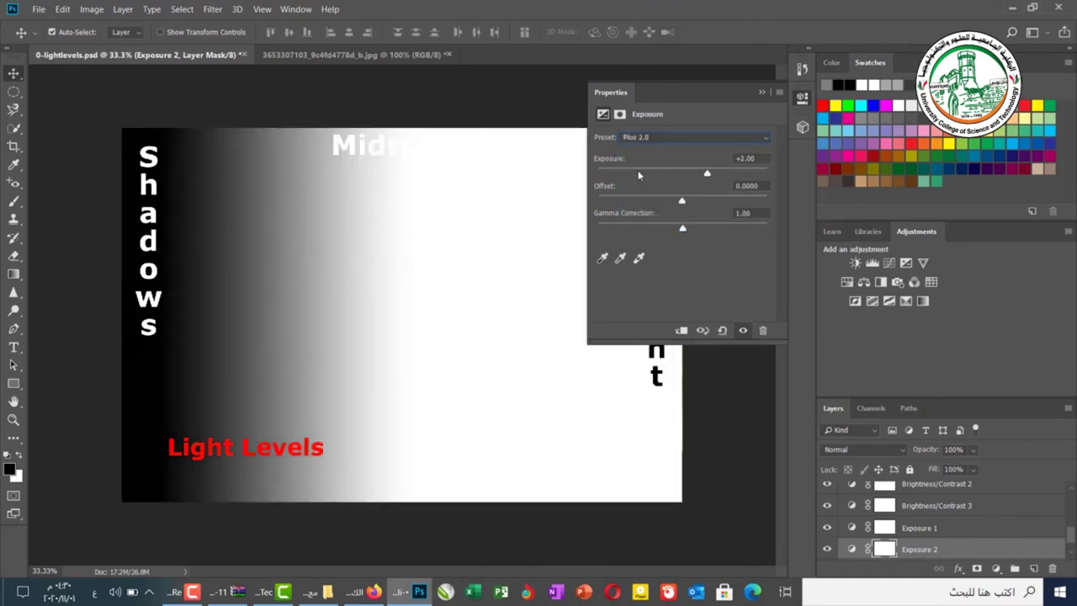
pyautogui.click(659, 141)
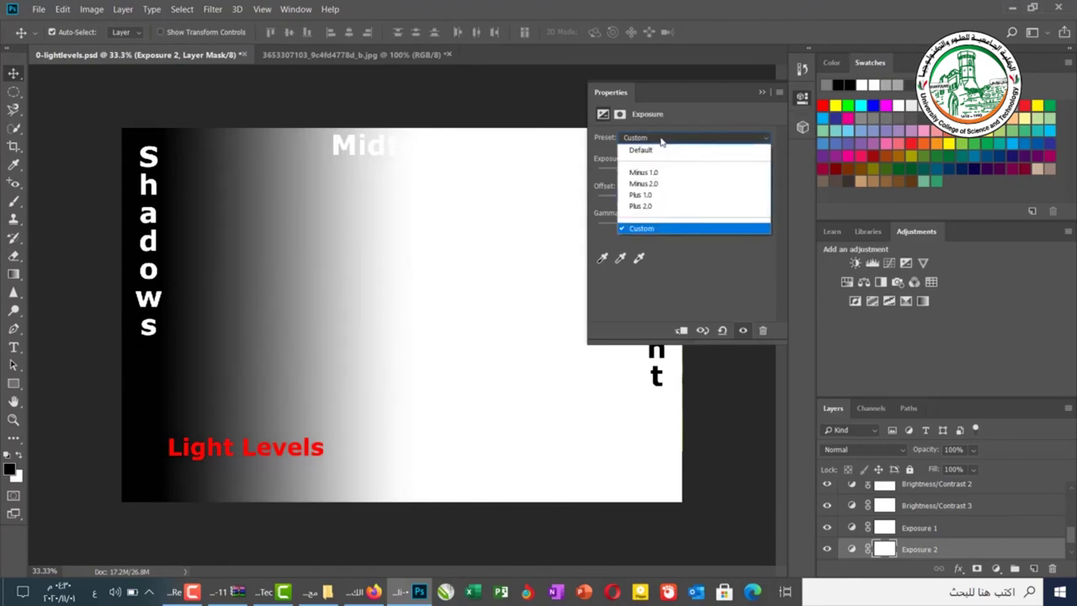
pyautogui.click(663, 149)
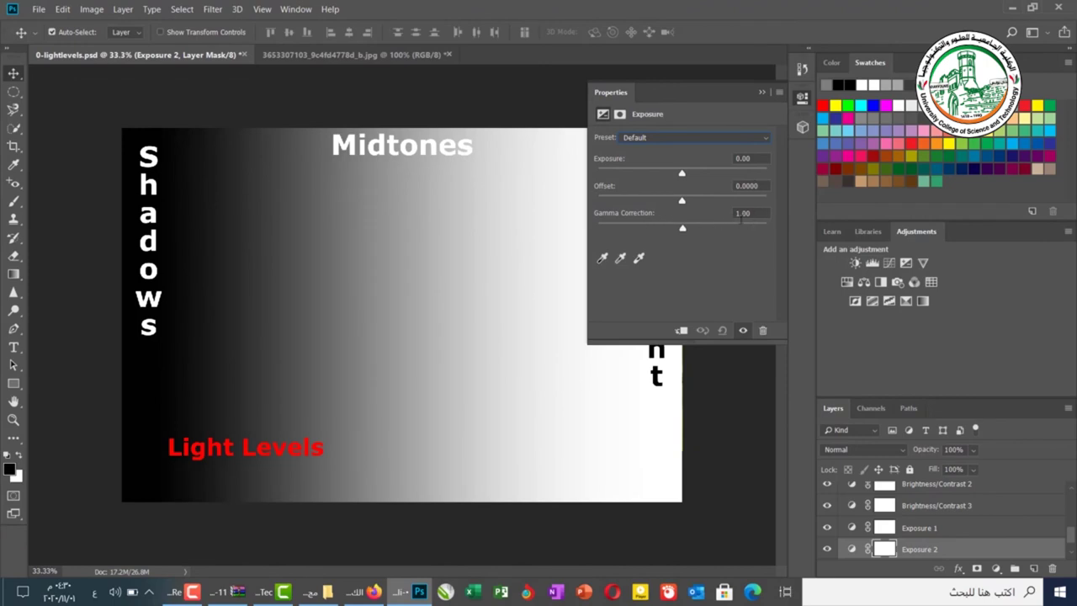
# Try the gradient's Exposure value at +20.00 and -20.00, and set it back to 0.
pyautogui.click(682, 175)
pyautogui.moveTo(682, 175); pyautogui.dragTo(784, 174)
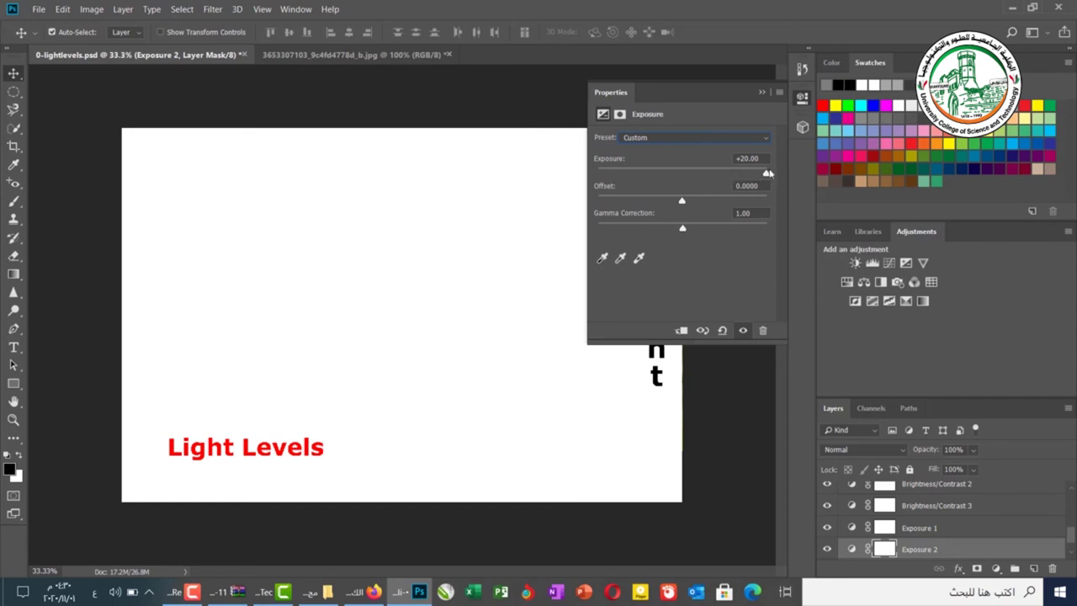
pyautogui.moveTo(768, 173); pyautogui.dragTo(583, 172)
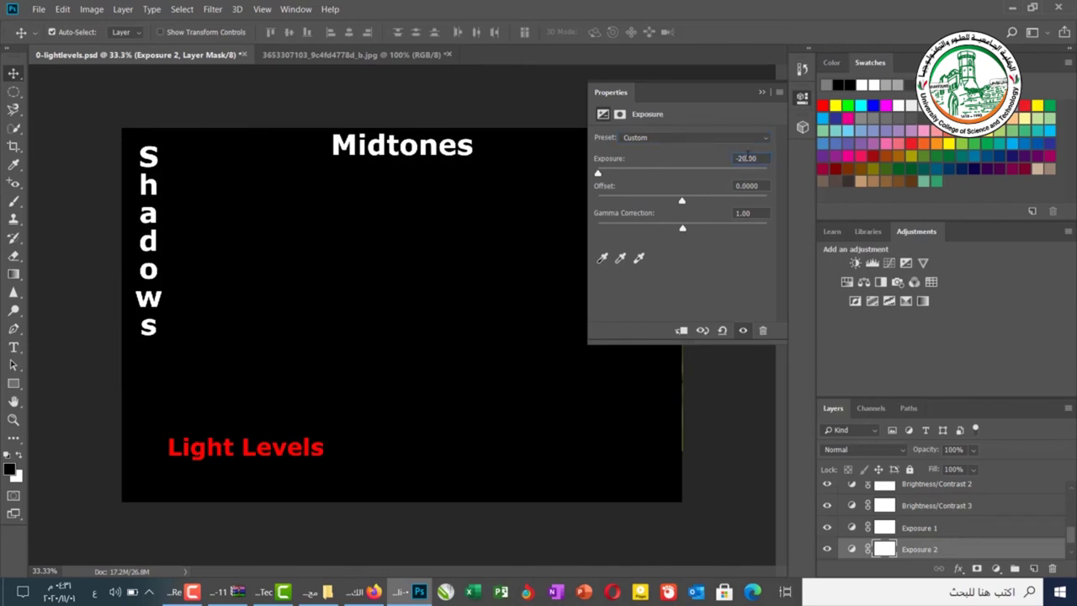
pyautogui.write('0')
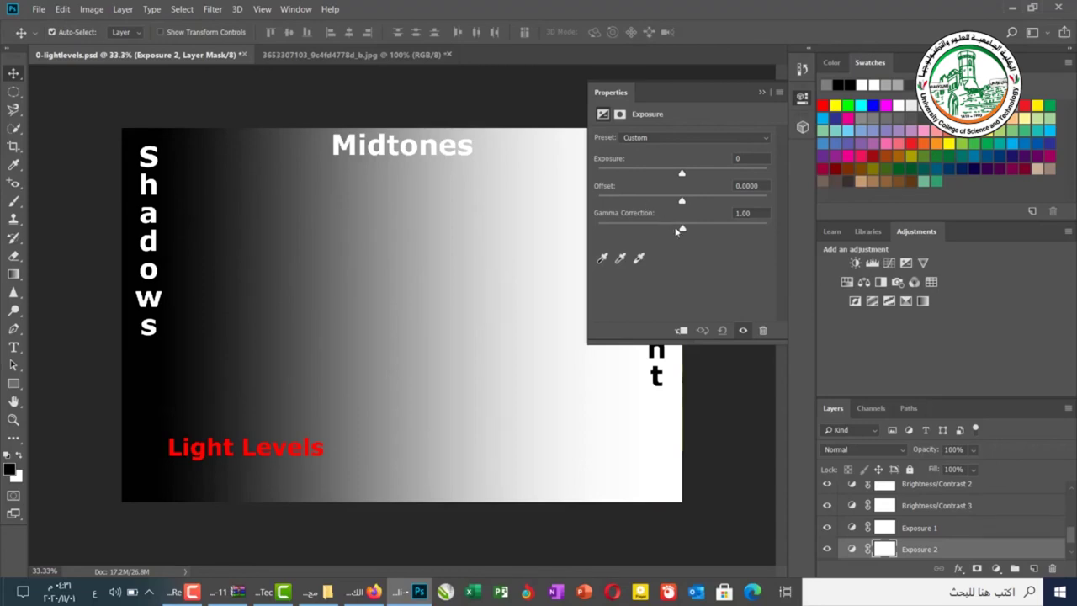
# Try the gradient's Gamma Correction at 0.01 and 9.99, and set it back to 1.
pyautogui.moveTo(682, 229); pyautogui.dragTo(761, 236)
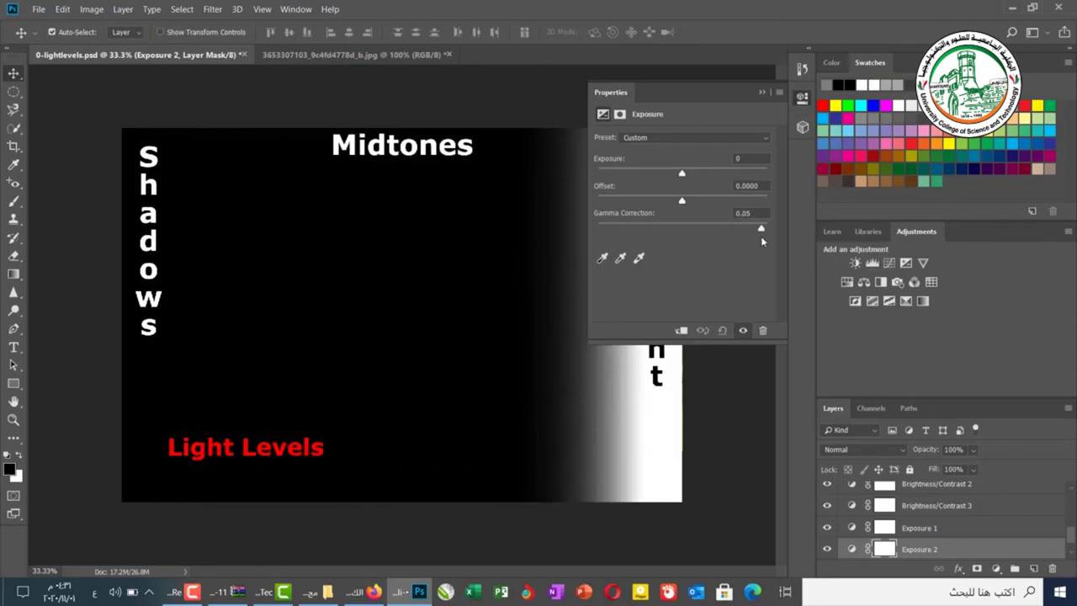
pyautogui.moveTo(766, 232); pyautogui.dragTo(768, 229)
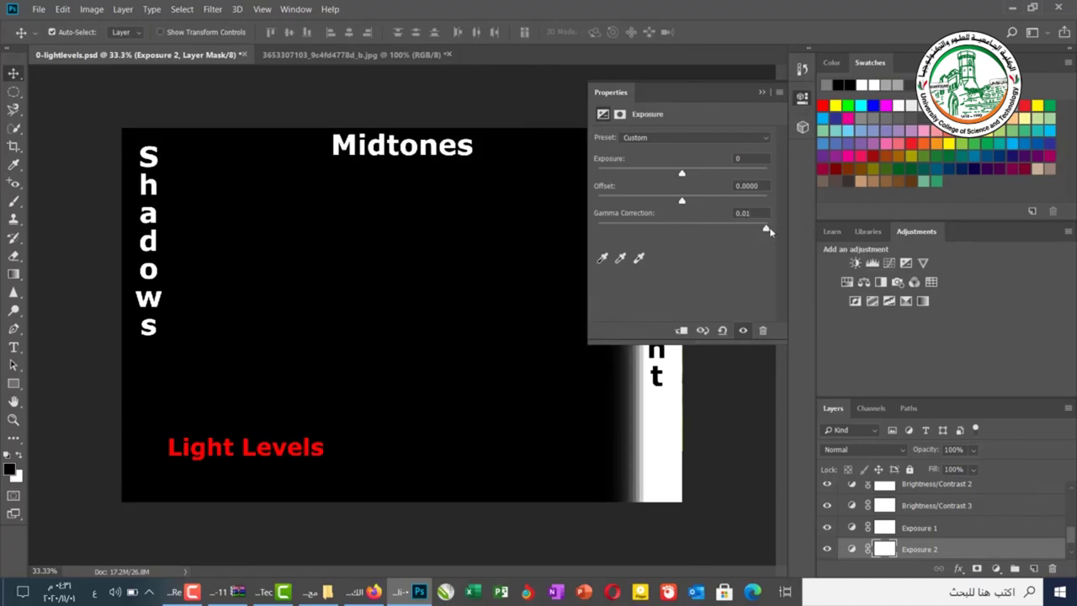
pyautogui.moveTo(766, 229); pyautogui.dragTo(600, 227)
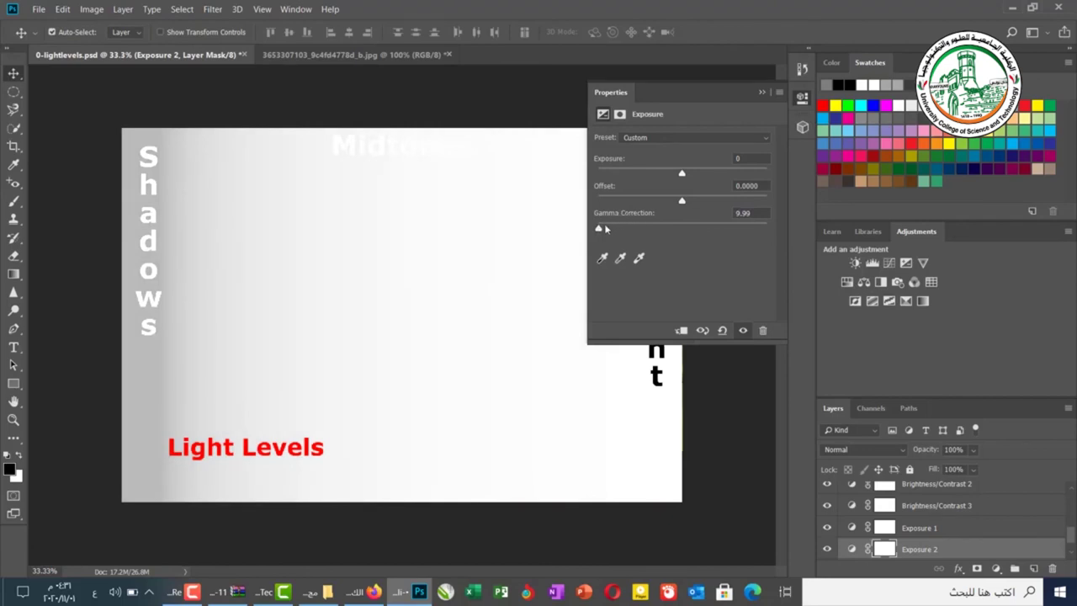
pyautogui.moveTo(599, 228); pyautogui.dragTo(686, 230)
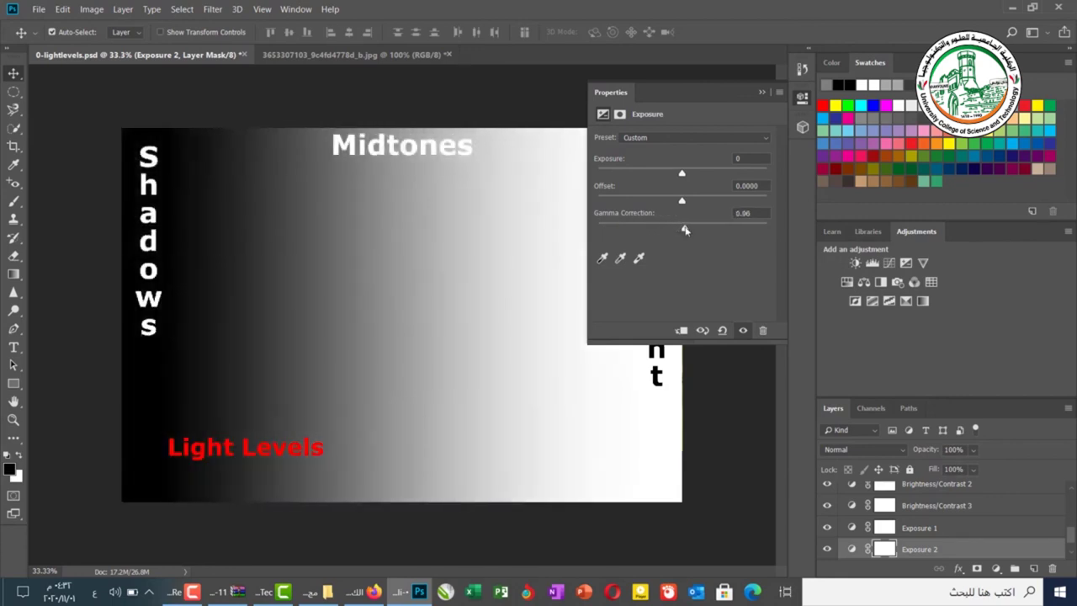
pyautogui.click(739, 213)
pyautogui.write('1')
# Try the gradient's Offset at +0.5000 and -0.5000, and set it back to 0.
pyautogui.moveTo(684, 203); pyautogui.dragTo(768, 218)
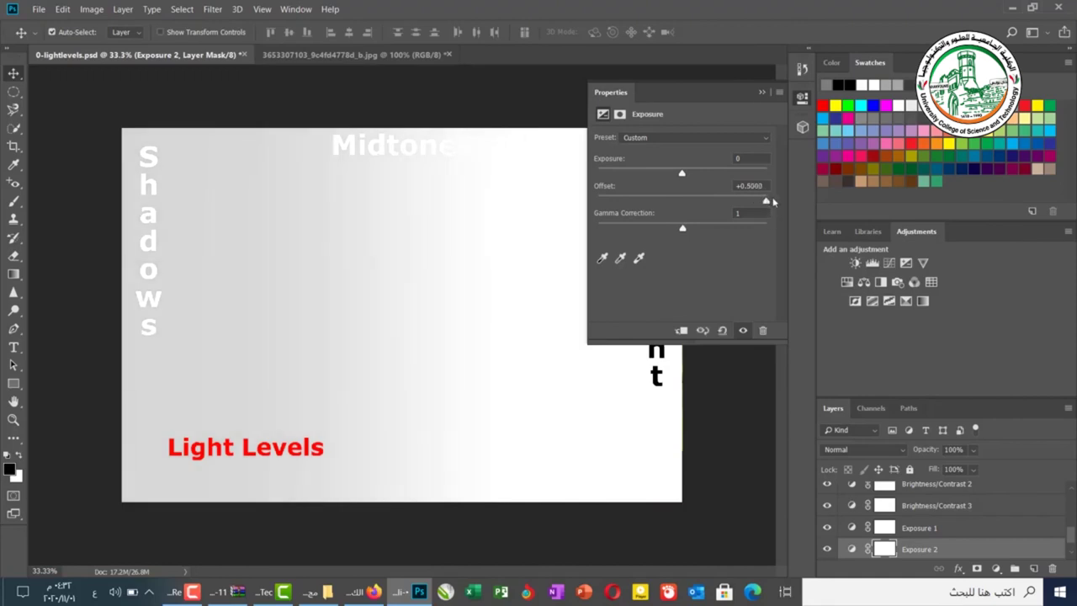
pyautogui.moveTo(766, 201); pyautogui.dragTo(583, 210)
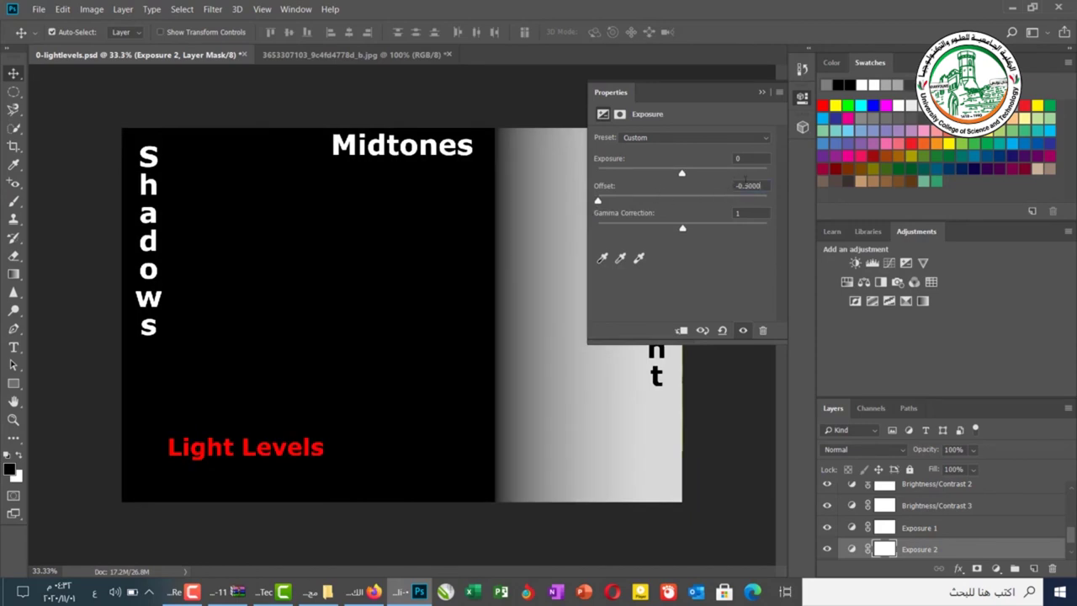
pyautogui.write('0')
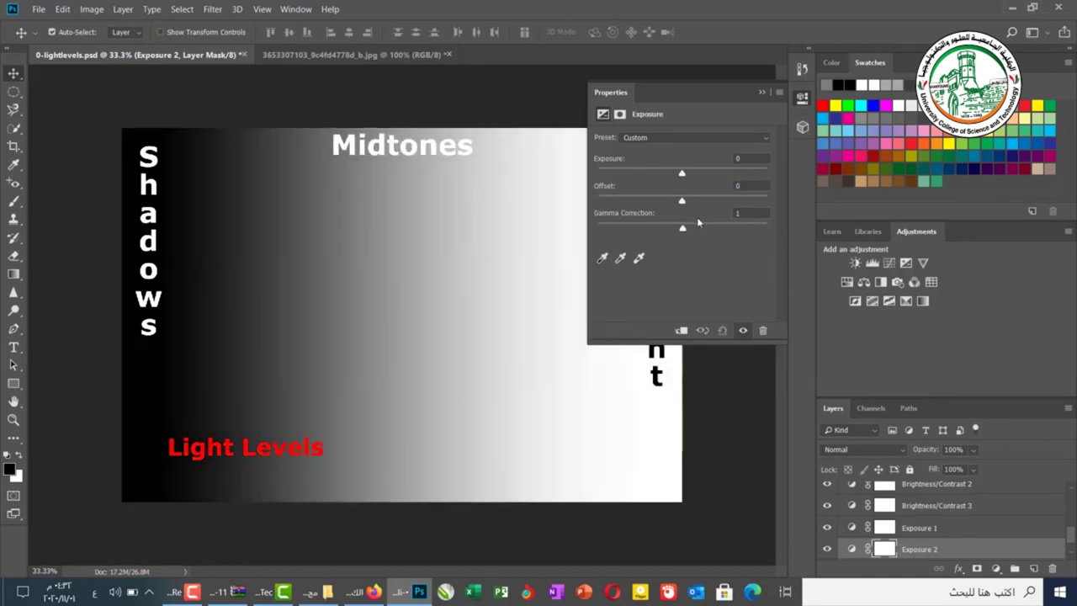
# Switch to the landscape photo document and add two Exposure adjustment layers above its background.
pyautogui.click(398, 55)
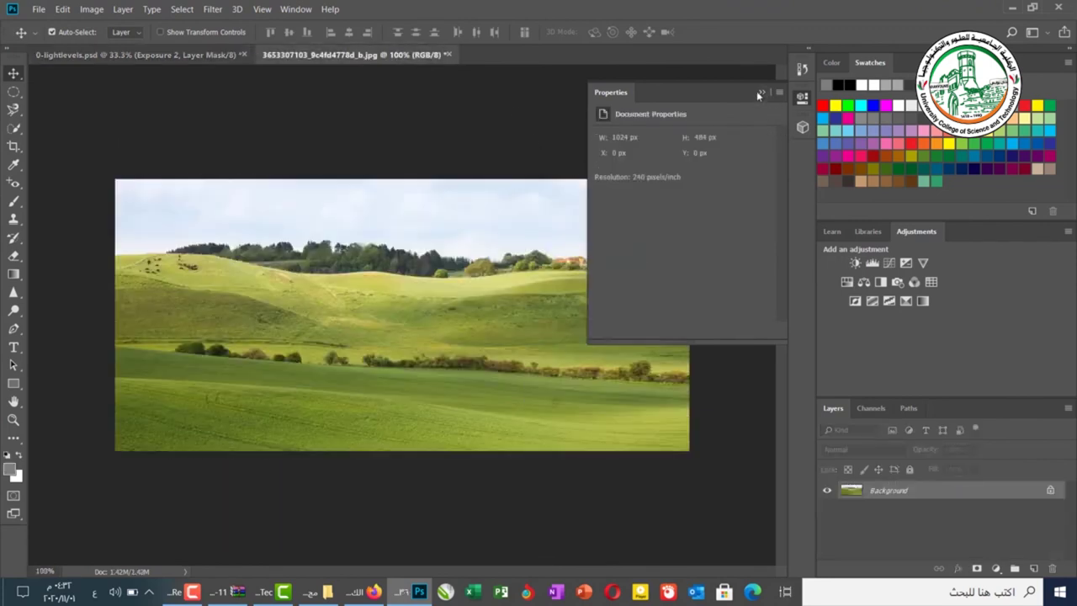
pyautogui.click(758, 91)
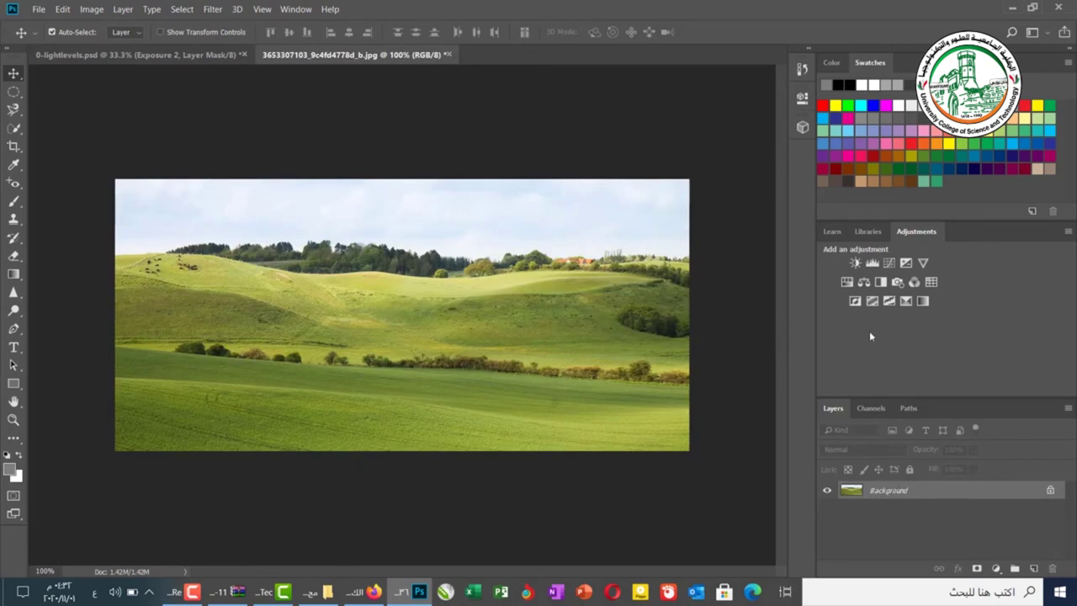
pyautogui.click(905, 262)
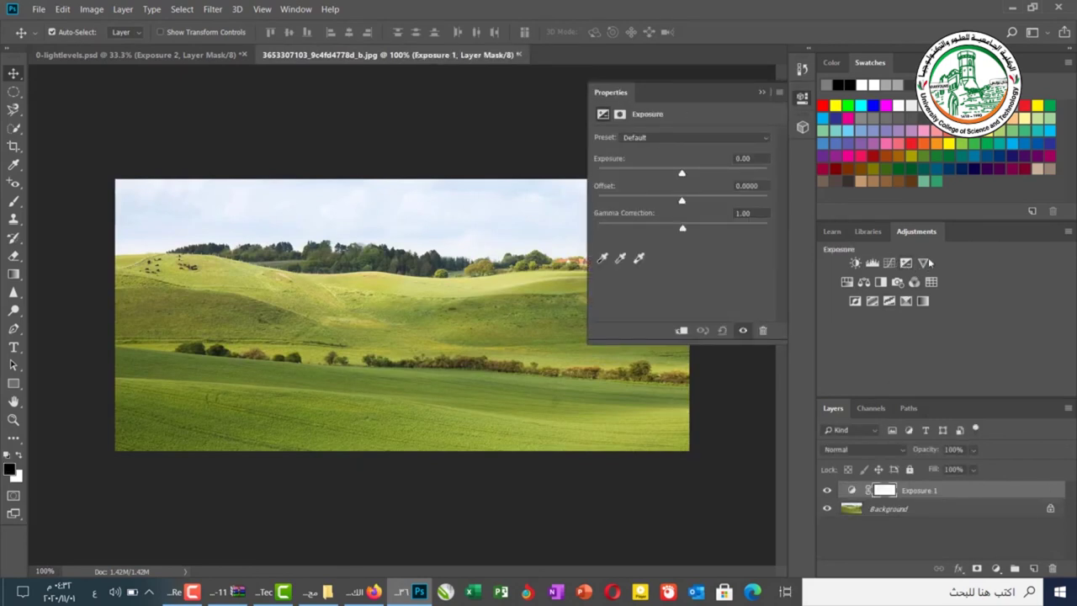
pyautogui.click(905, 265)
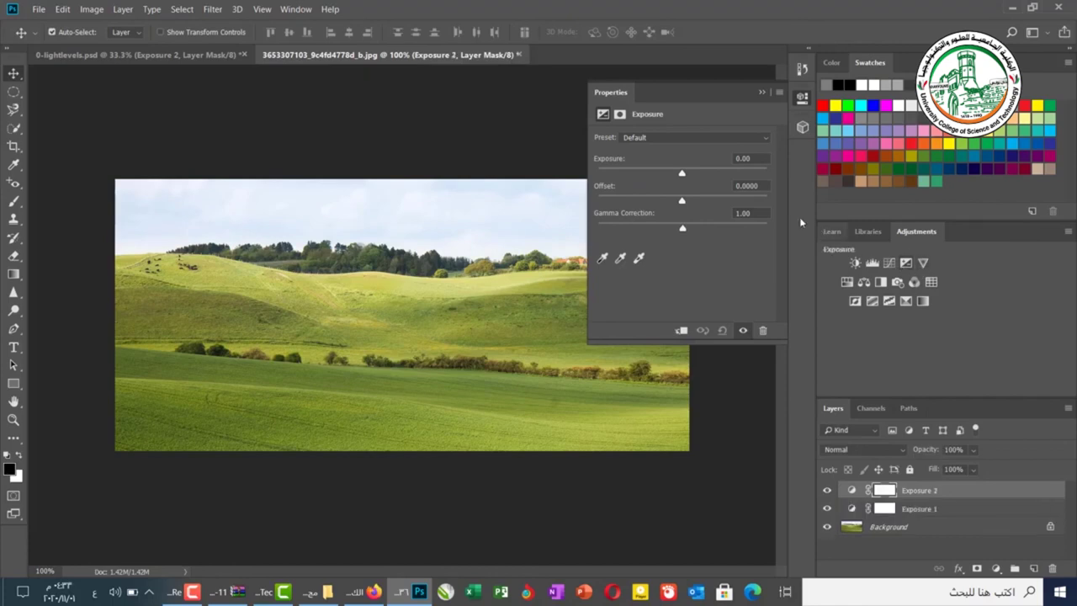
# Step through the upper Exposure layer's presets on the landscape photo from Minus 1.0 to Custom, ending at +2.00 exposure.
pyautogui.click(663, 139)
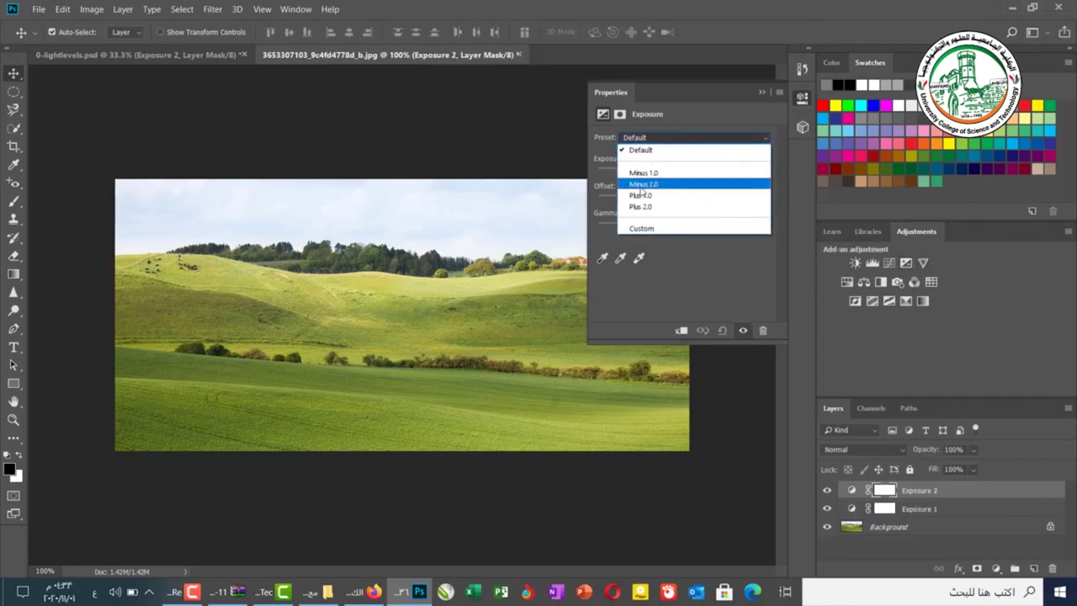
pyautogui.click(653, 175)
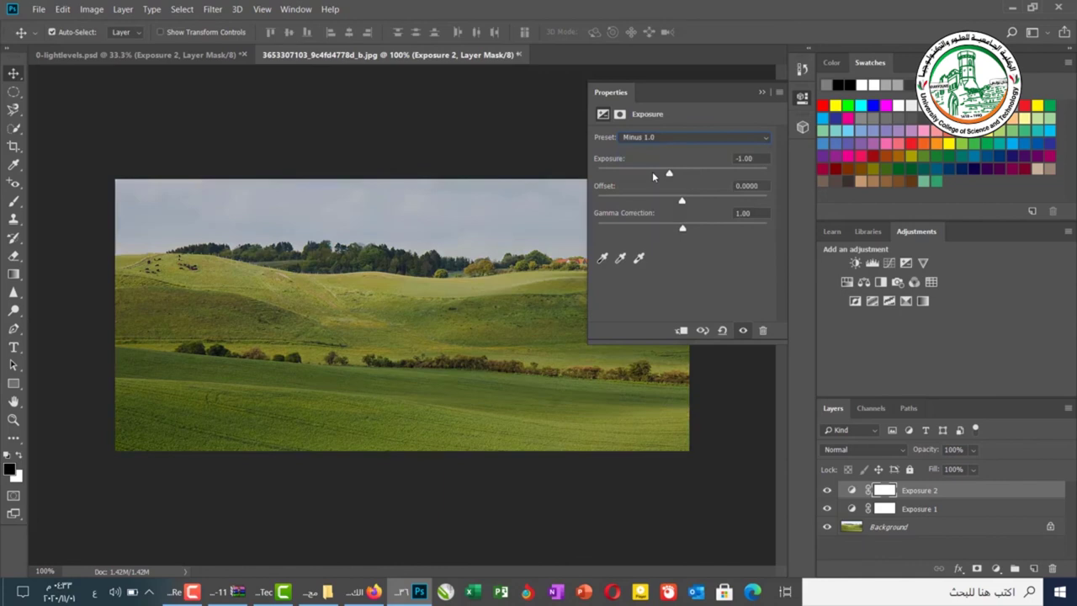
pyautogui.press('Down')
pyautogui.press('Down')
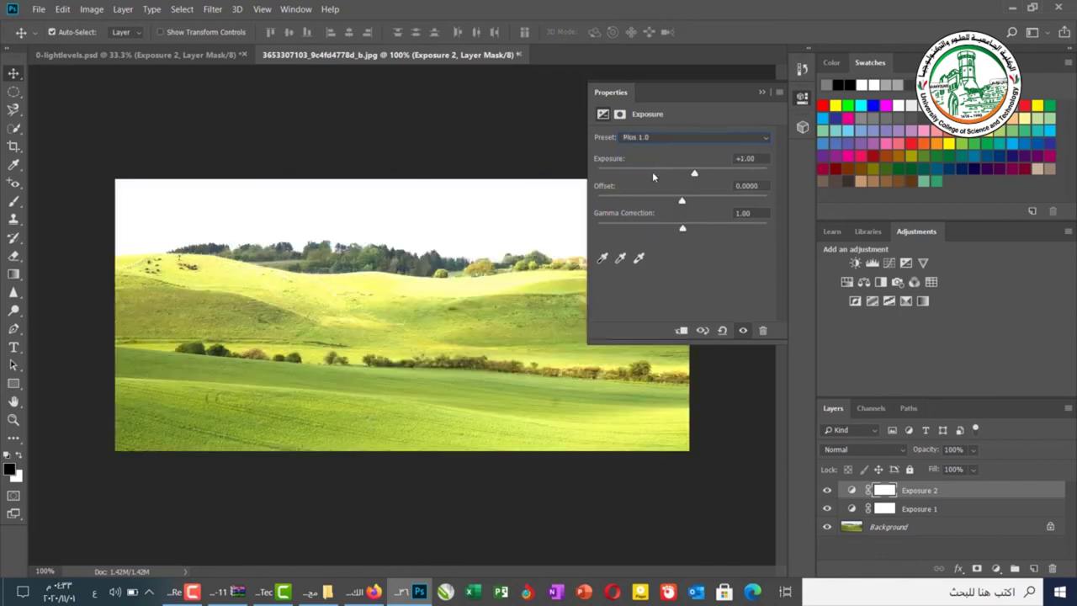
pyautogui.press('Down')
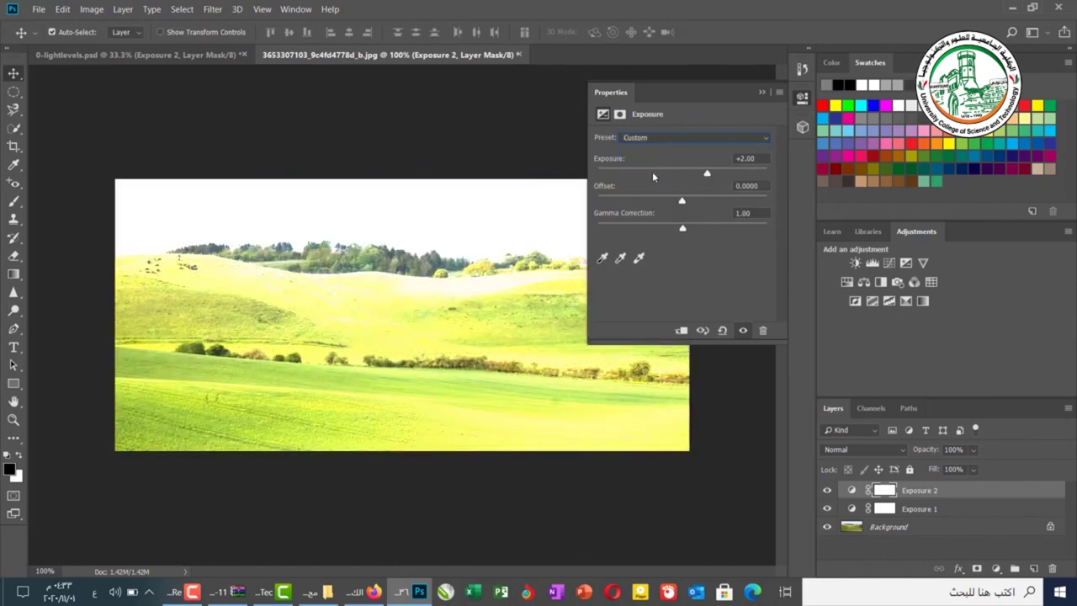
# Return the upper Exposure layer to the Default preset, and set its exposure to -1.22 and gamma correction to 0.96.
pyautogui.press('Up')
pyautogui.press('Up')
pyautogui.press('Up')
pyautogui.press('Up')
pyautogui.press('Up')
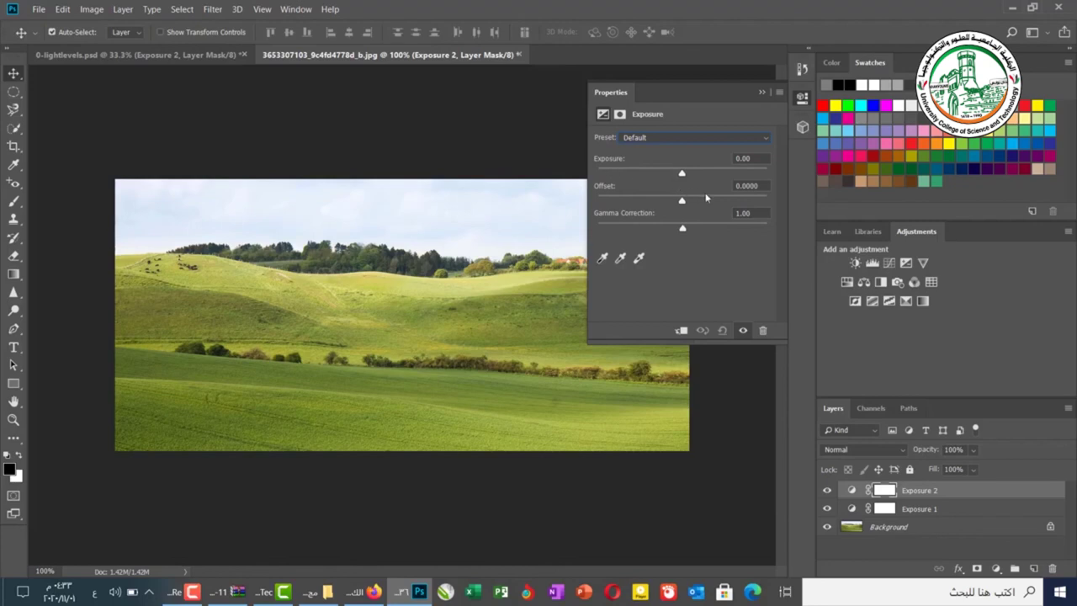
pyautogui.moveTo(683, 178); pyautogui.dragTo(686, 178)
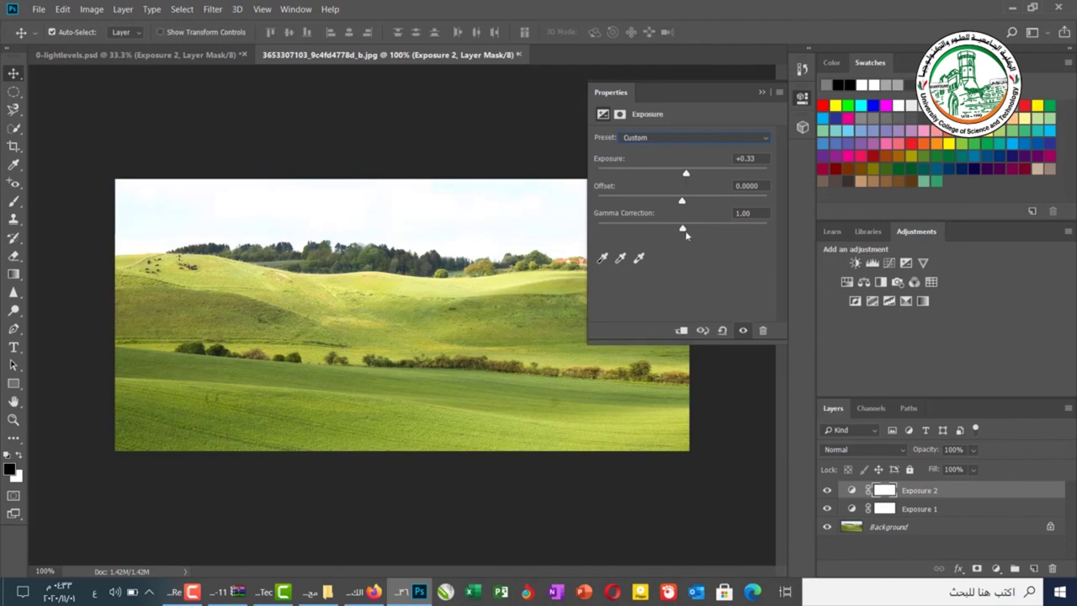
pyautogui.moveTo(686, 235)
pyautogui.mouseDown()
pyautogui.moveTo(673, 229)
pyautogui.moveTo(699, 229)
pyautogui.mouseUp()
# Compare the landscape photo with the upper Exposure layer hidden and shown, and select that layer's mask.
pyautogui.click(827, 490)
pyautogui.click(826, 495)
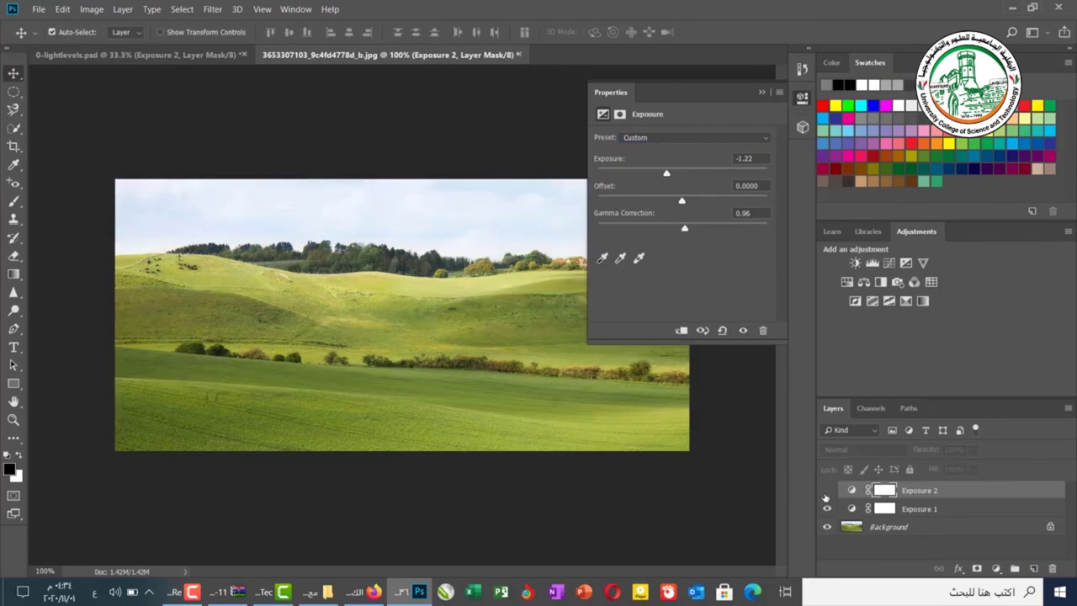
pyautogui.click(825, 495)
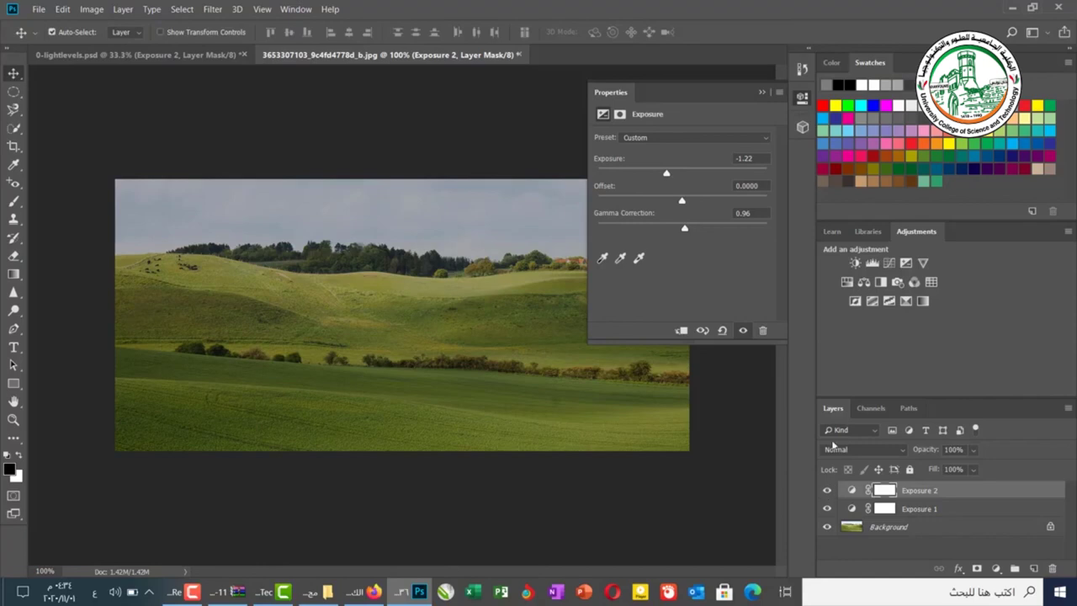
pyautogui.click(759, 89)
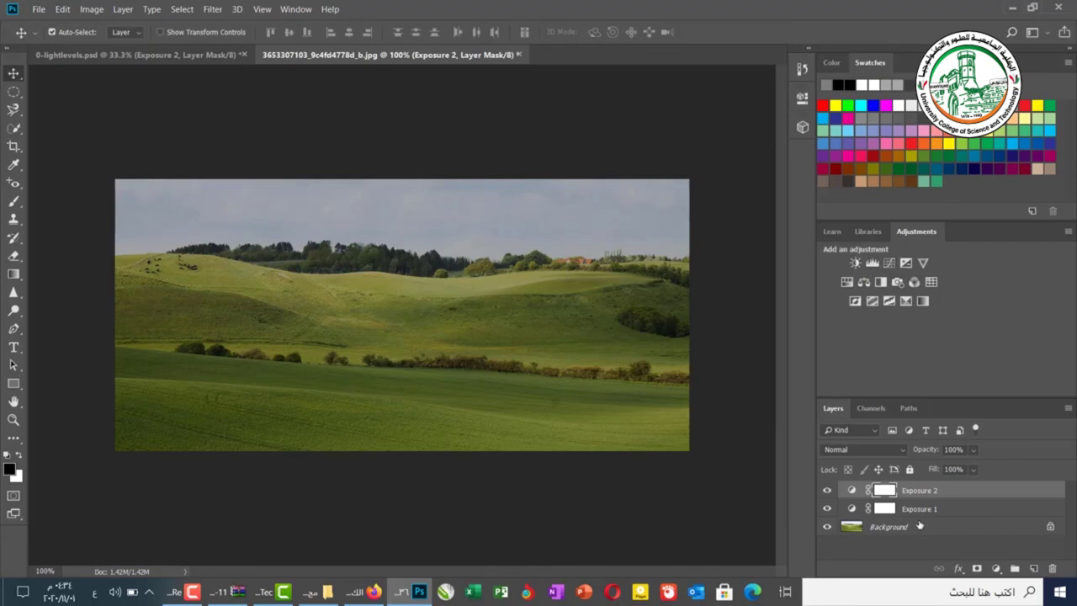
pyautogui.click(896, 492)
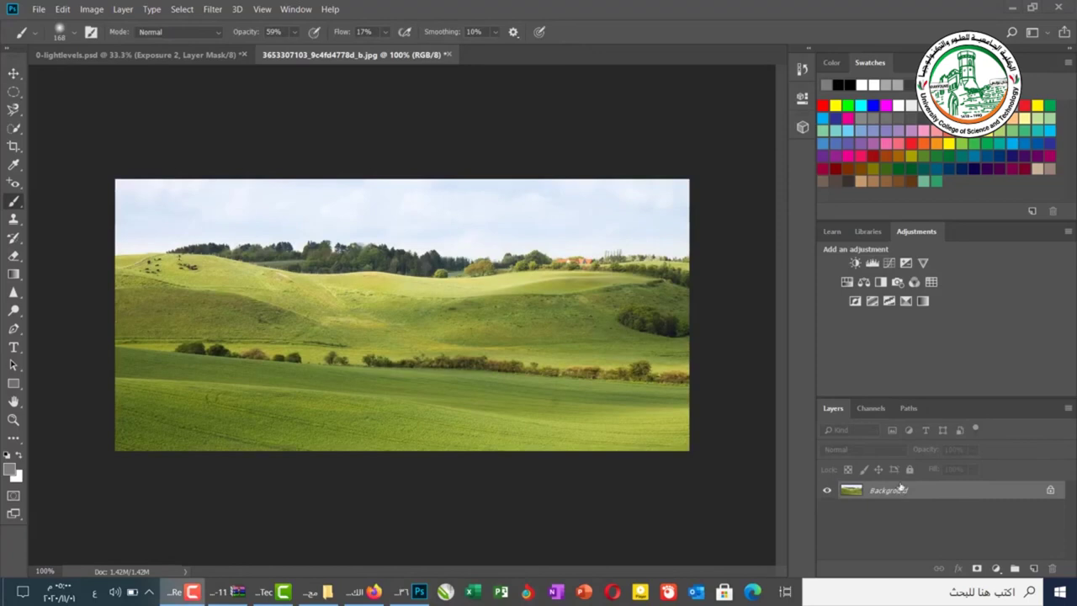
# Add an Exposure adjustment layer above the landscape's Background and set its exposure to -3.94.
pyautogui.click(907, 263)
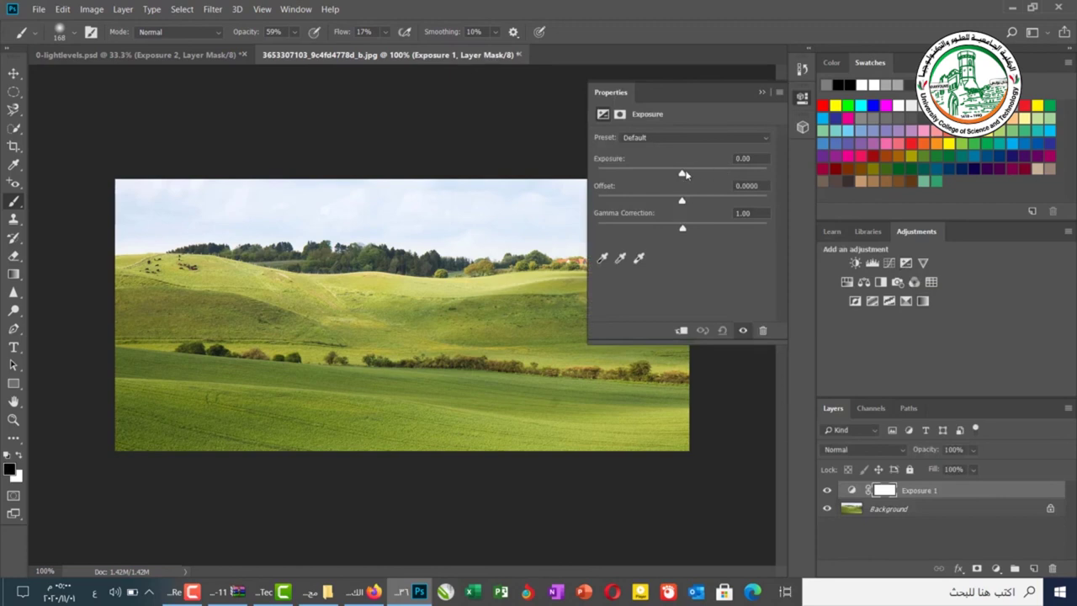
pyautogui.moveTo(683, 174); pyautogui.dragTo(633, 174)
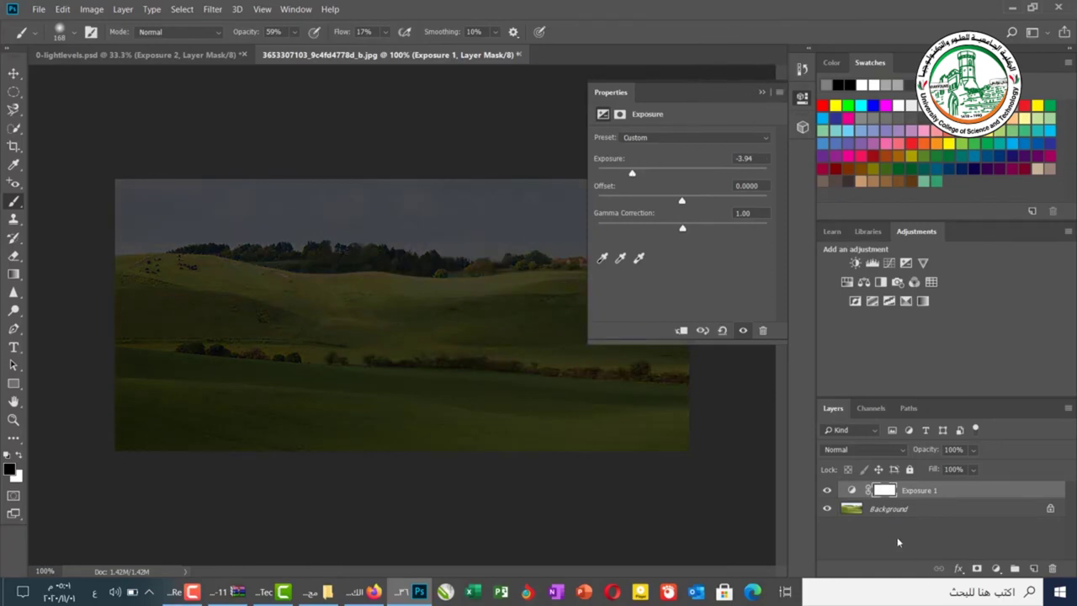
# Paint the Exposure layer's mask with a soft black brush over the foreground field and hills, leaving the sky unpainted.
pyautogui.click(884, 493)
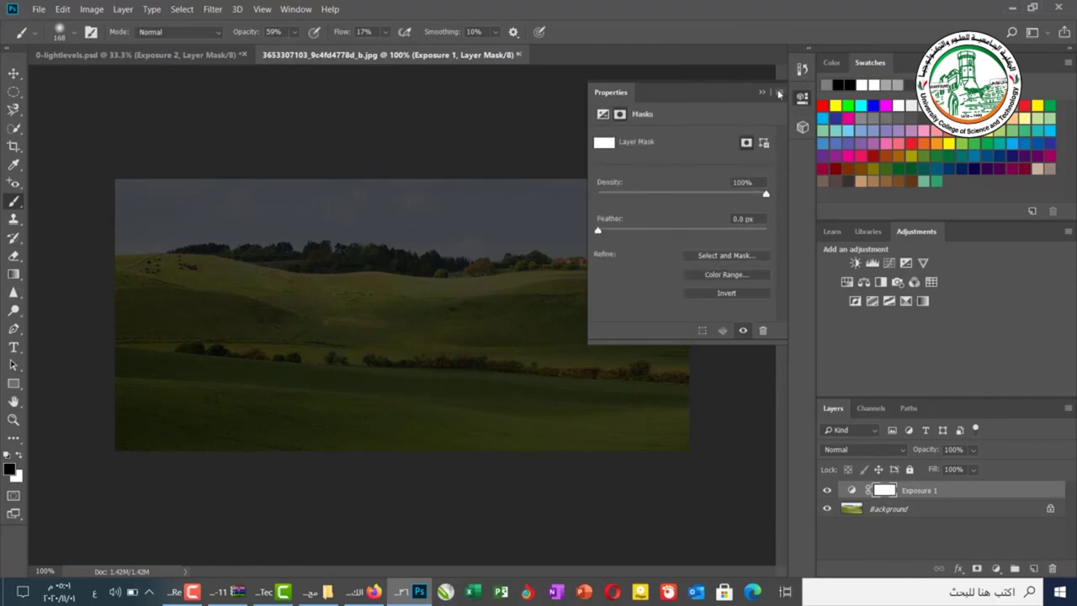
pyautogui.click(761, 93)
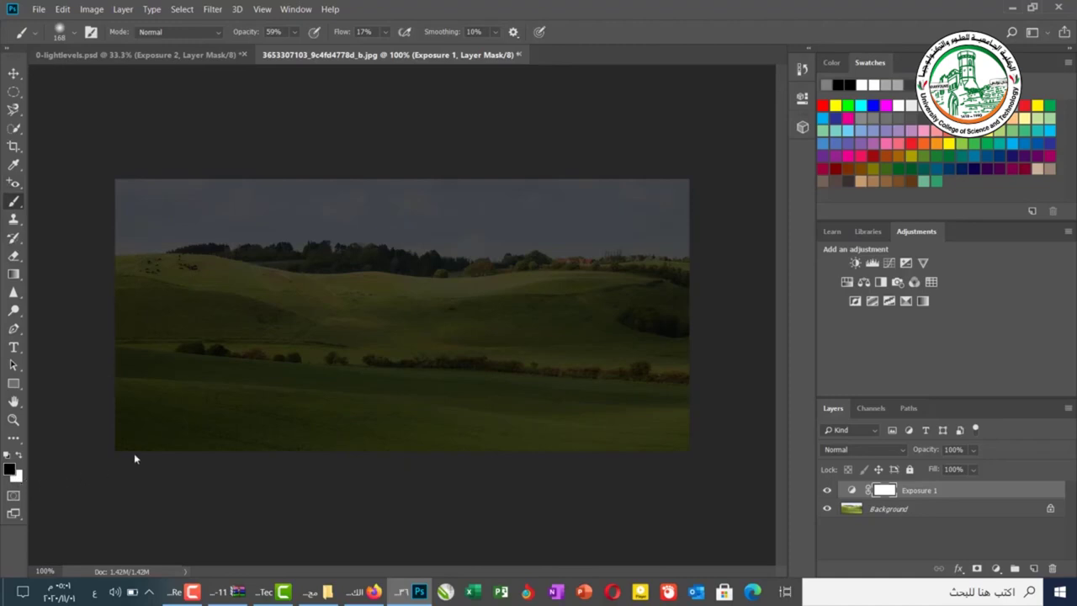
pyautogui.moveTo(143, 427)
pyautogui.mouseDown()
pyautogui.moveTo(257, 412)
pyautogui.moveTo(193, 416)
pyautogui.moveTo(123, 395)
pyautogui.moveTo(269, 409)
pyautogui.mouseUp()
pyautogui.moveTo(140, 309)
pyautogui.mouseDown()
pyautogui.moveTo(209, 390)
pyautogui.moveTo(227, 395)
pyautogui.moveTo(171, 396)
pyautogui.moveTo(188, 383)
pyautogui.moveTo(219, 385)
pyautogui.moveTo(155, 393)
pyautogui.moveTo(260, 373)
pyautogui.moveTo(149, 377)
pyautogui.moveTo(271, 376)
pyautogui.moveTo(257, 392)
pyautogui.moveTo(314, 419)
pyautogui.moveTo(440, 381)
pyautogui.moveTo(263, 420)
pyautogui.moveTo(610, 410)
pyautogui.moveTo(290, 427)
pyautogui.moveTo(530, 421)
pyautogui.moveTo(661, 437)
pyautogui.moveTo(634, 430)
pyautogui.moveTo(718, 421)
pyautogui.moveTo(438, 440)
pyautogui.moveTo(633, 437)
pyautogui.moveTo(549, 436)
pyautogui.moveTo(651, 413)
pyautogui.moveTo(673, 355)
pyautogui.moveTo(502, 378)
pyautogui.moveTo(649, 342)
pyautogui.moveTo(693, 310)
pyautogui.moveTo(622, 334)
pyautogui.moveTo(643, 331)
pyautogui.moveTo(660, 327)
pyautogui.moveTo(444, 363)
pyautogui.moveTo(611, 330)
pyautogui.moveTo(437, 351)
pyautogui.moveTo(378, 370)
pyautogui.moveTo(446, 324)
pyautogui.moveTo(250, 320)
pyautogui.mouseUp()
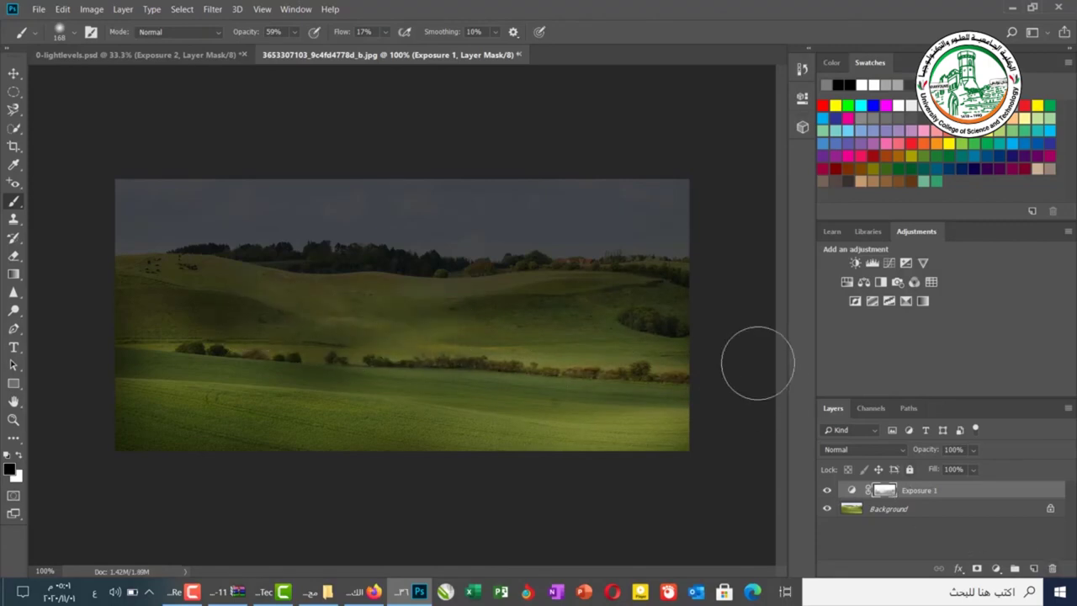
pyautogui.moveTo(600, 303)
pyautogui.mouseDown()
pyautogui.moveTo(415, 310)
pyautogui.moveTo(342, 323)
pyautogui.moveTo(353, 335)
pyautogui.moveTo(365, 317)
pyautogui.moveTo(139, 294)
pyautogui.moveTo(151, 393)
pyautogui.moveTo(258, 334)
pyautogui.moveTo(195, 323)
pyautogui.moveTo(335, 356)
pyautogui.moveTo(303, 369)
pyautogui.moveTo(366, 359)
pyautogui.moveTo(338, 371)
pyautogui.moveTo(383, 368)
pyautogui.moveTo(344, 378)
pyautogui.moveTo(446, 348)
pyautogui.moveTo(245, 417)
pyautogui.moveTo(157, 377)
pyautogui.moveTo(122, 448)
pyautogui.moveTo(121, 409)
pyautogui.moveTo(123, 441)
pyautogui.moveTo(146, 361)
pyautogui.moveTo(253, 355)
pyautogui.moveTo(181, 370)
pyautogui.moveTo(197, 339)
pyautogui.moveTo(273, 357)
pyautogui.moveTo(224, 351)
pyautogui.moveTo(131, 293)
pyautogui.moveTo(221, 364)
pyautogui.moveTo(160, 368)
pyautogui.moveTo(240, 357)
pyautogui.moveTo(206, 362)
pyautogui.moveTo(286, 389)
pyautogui.moveTo(267, 378)
pyautogui.moveTo(289, 387)
pyautogui.moveTo(278, 373)
pyautogui.moveTo(445, 335)
pyautogui.moveTo(659, 331)
pyautogui.mouseUp()
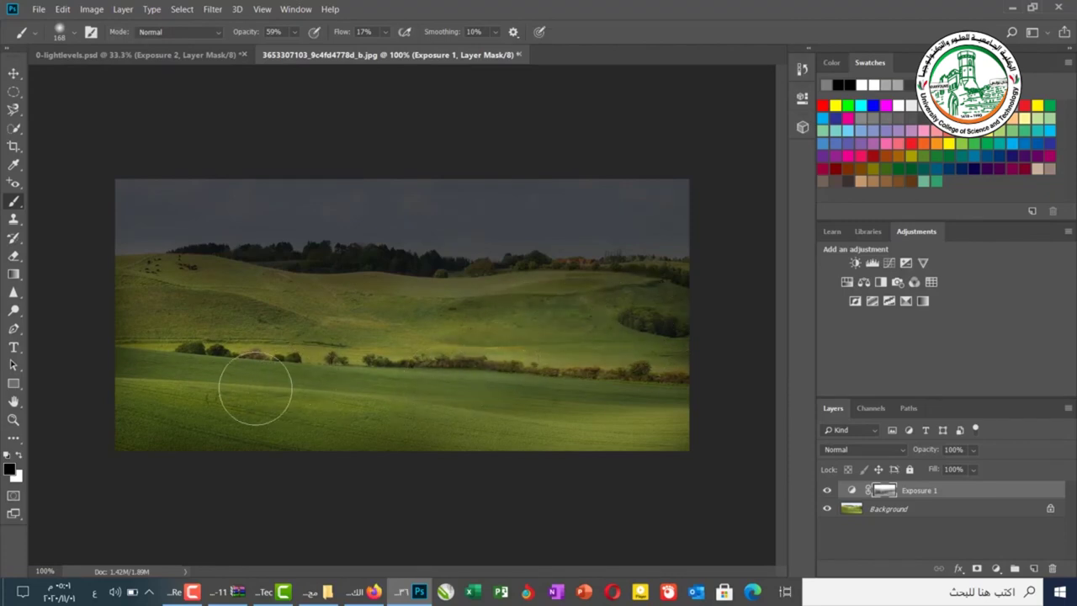
pyautogui.moveTo(666, 294)
pyautogui.mouseDown()
pyautogui.moveTo(480, 305)
pyautogui.moveTo(206, 291)
pyautogui.mouseUp()
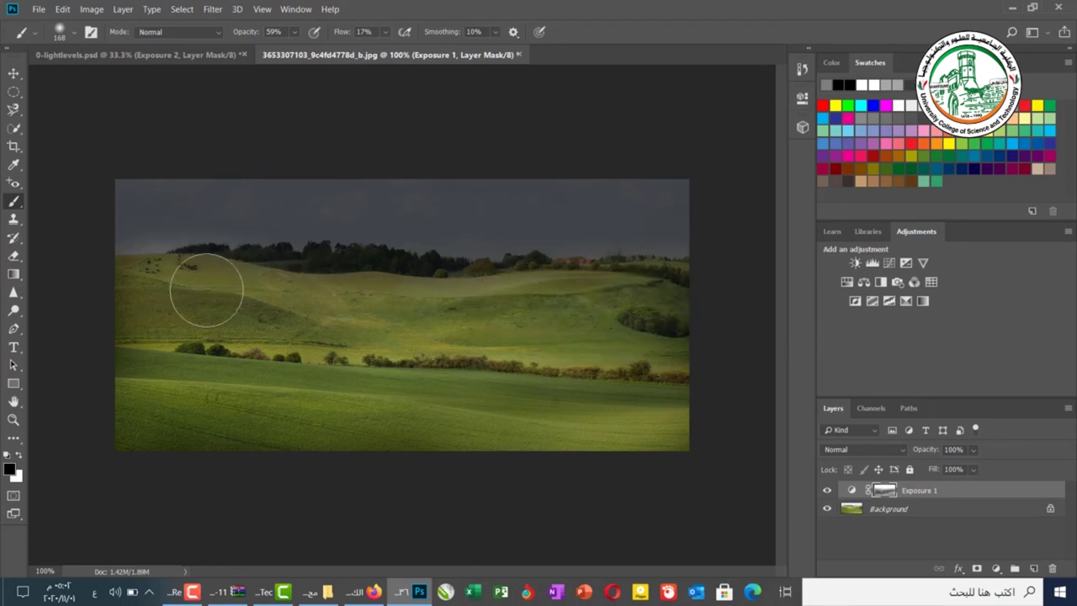